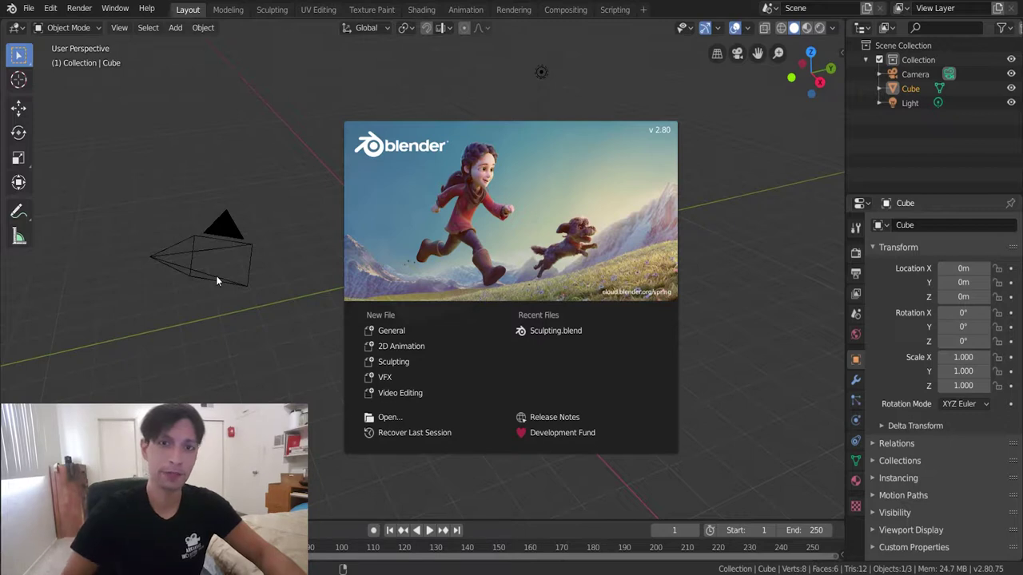
Step: Dismiss the splash screen and delete the default camera, cube and light from the scene
left_click(216, 280)
middle_click_drag(216, 280, 498, 272)
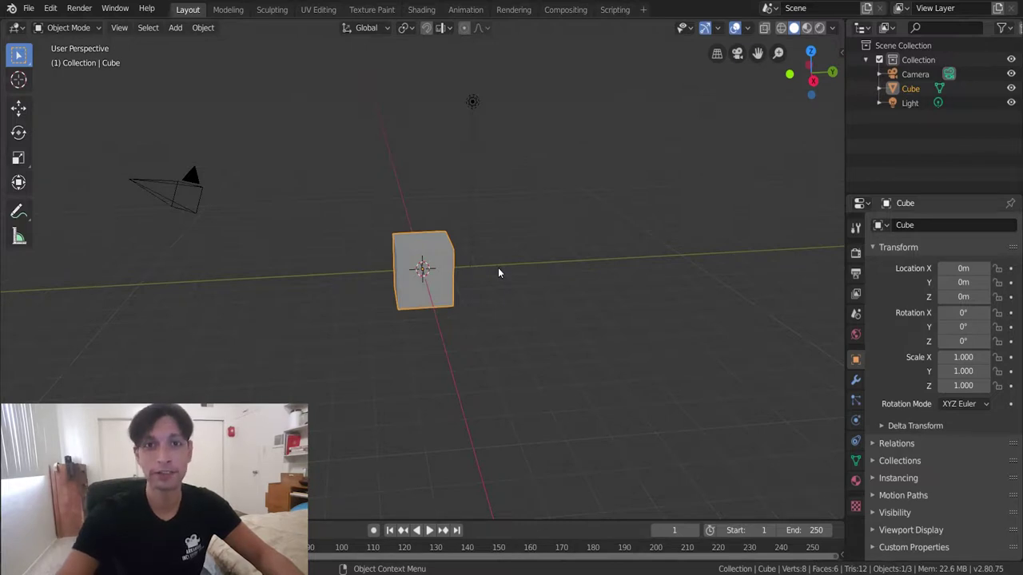
scroll(494, 248, "up", 2)
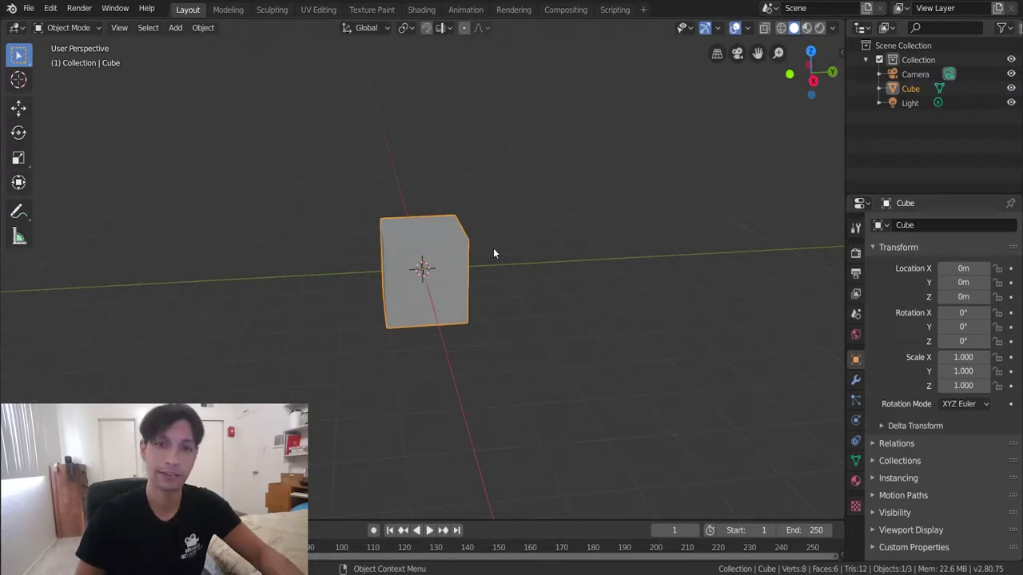
scroll(493, 254, "down", 2)
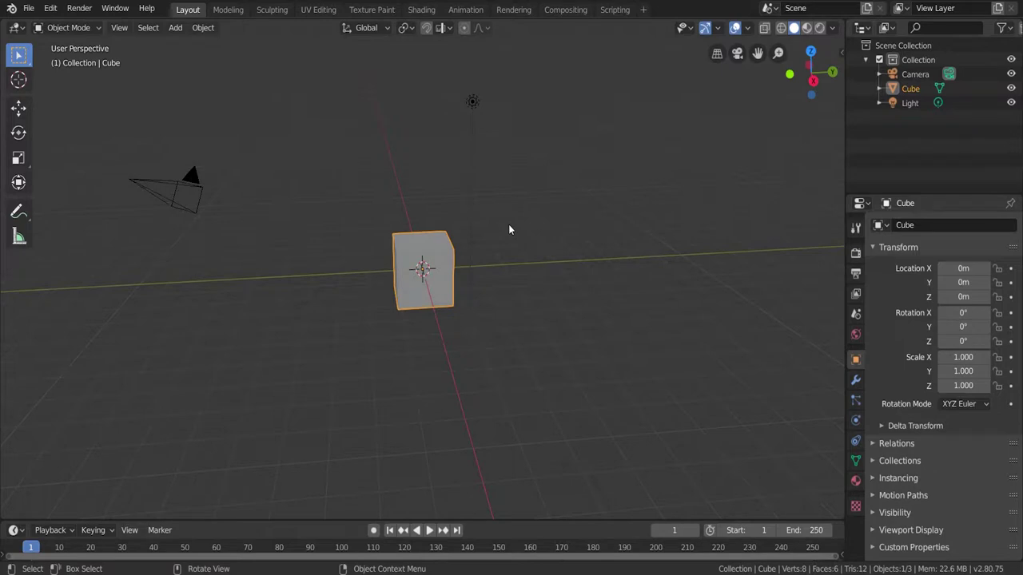
key("a")
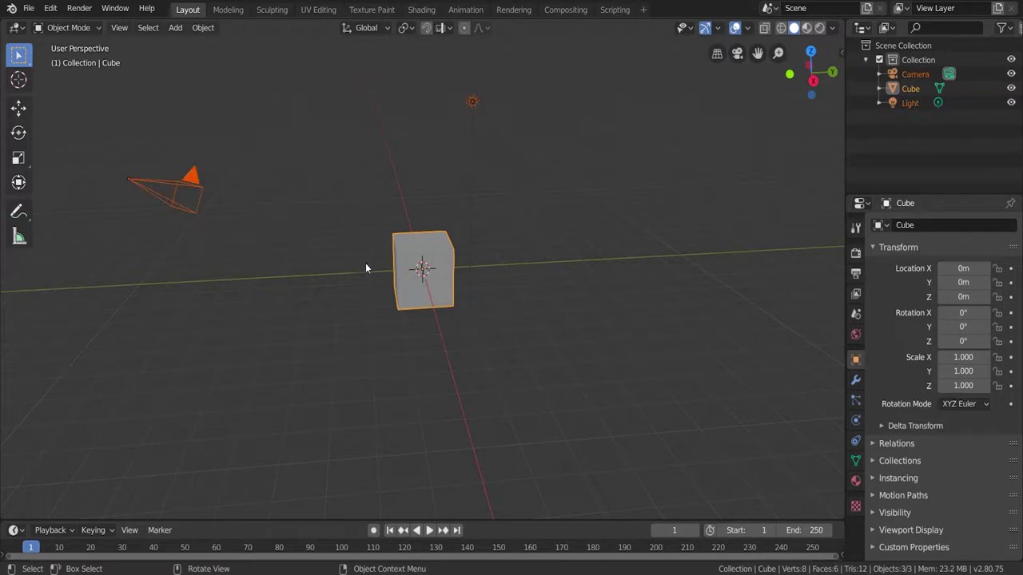
key("x")
left_click(388, 245)
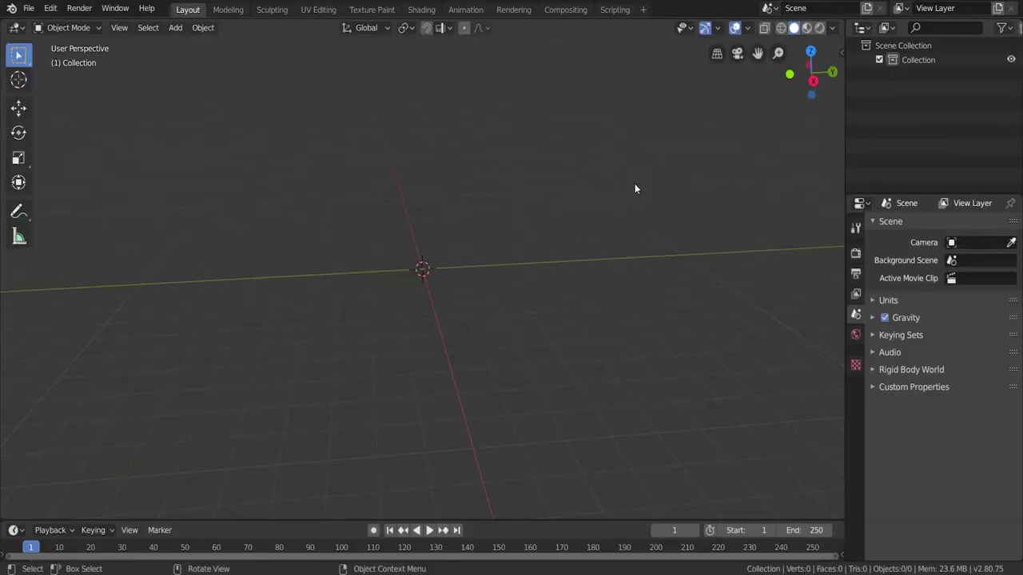
Step: Add a mesh plane at the origin and set its X rotation to 90°
key("shift+a")
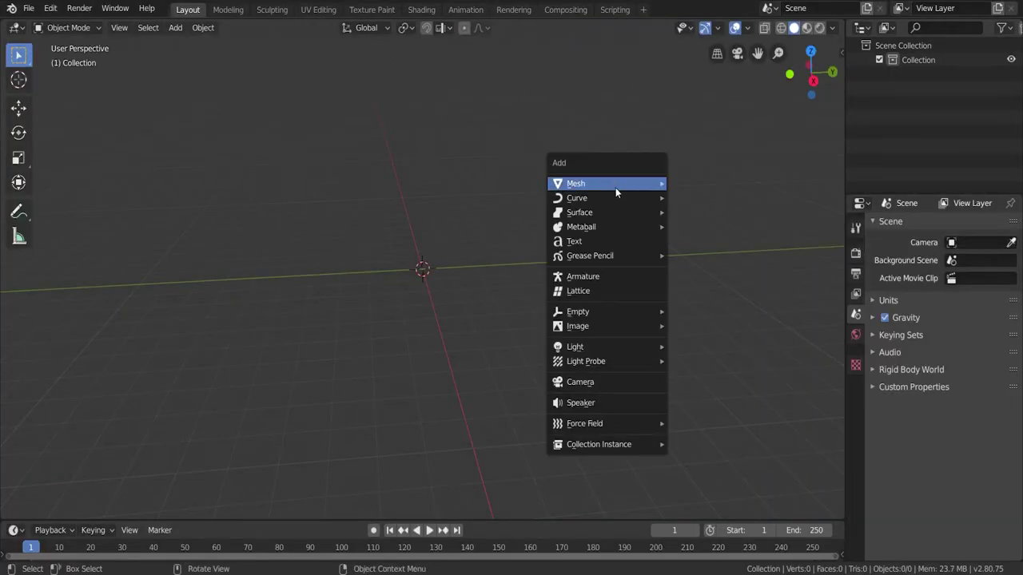
mouse_move(616, 183)
left_click(692, 183)
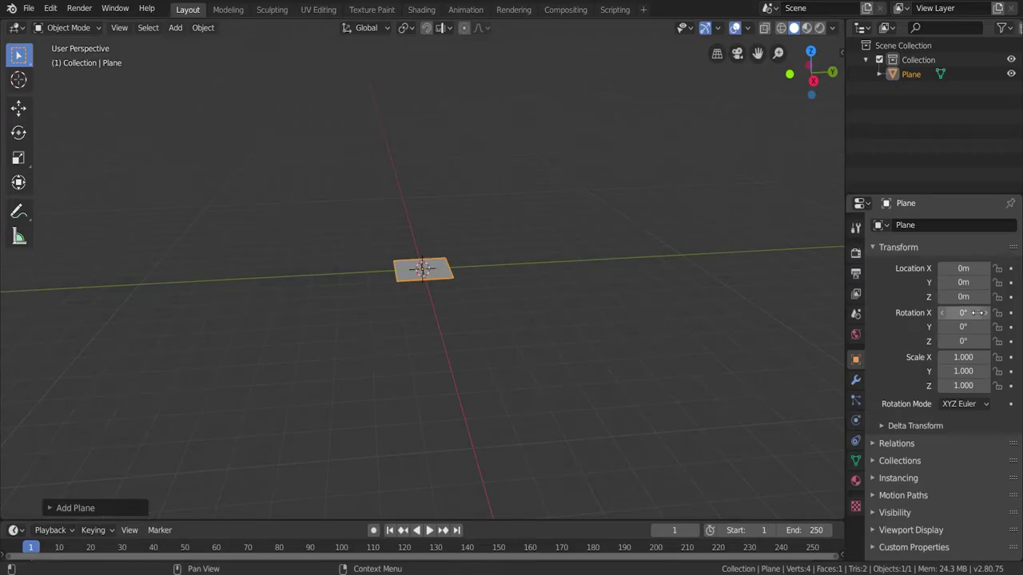
left_click(975, 312)
type("0d")
key("BackSpace")
key("BackSpace")
type("90")
key("Return")
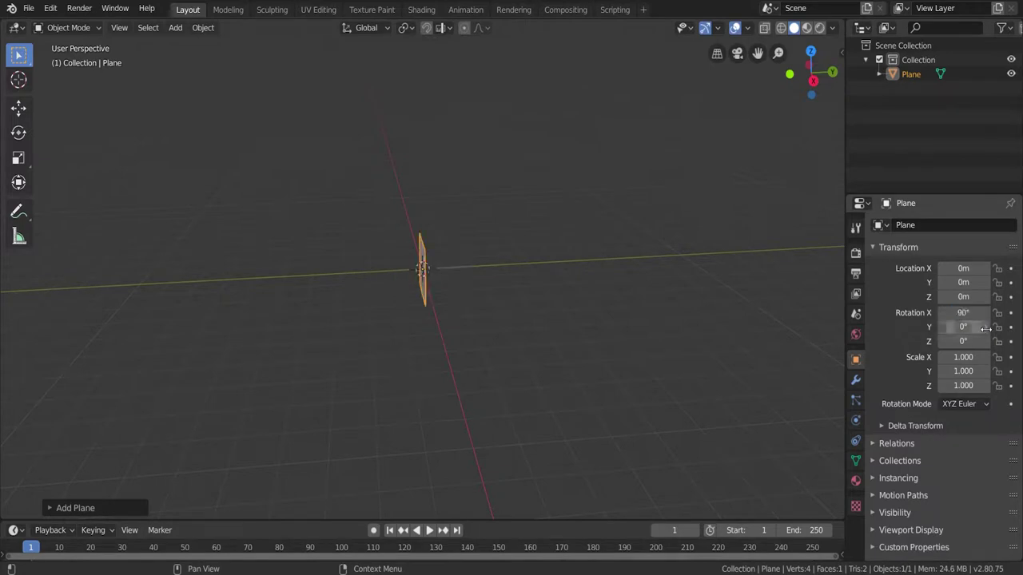
Step: In front view, split the plane with a single centred vertical loop cut in Edit Mode
middle_click_drag(445, 224, 554, 217)
key("grave")
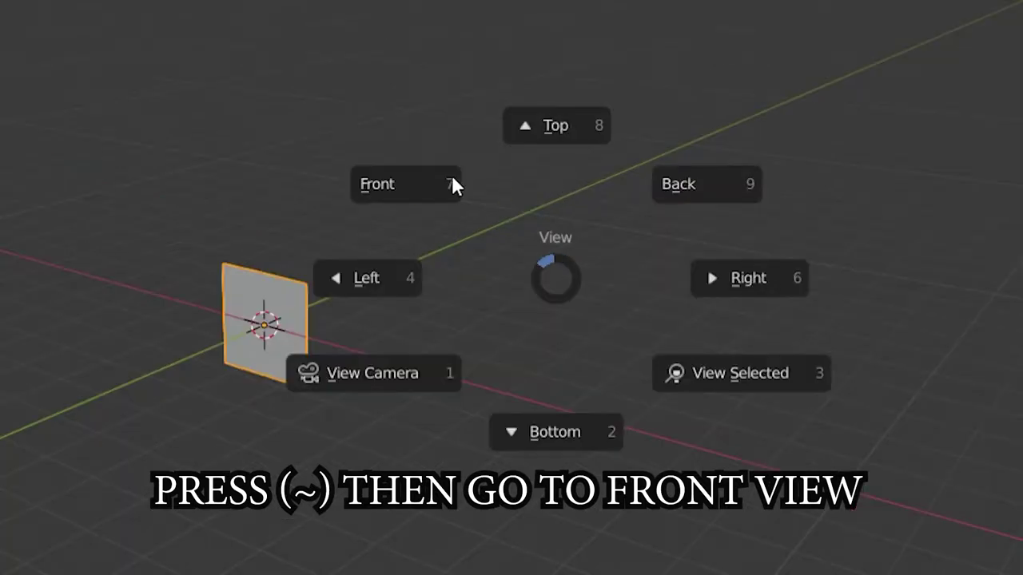
left_click(495, 189)
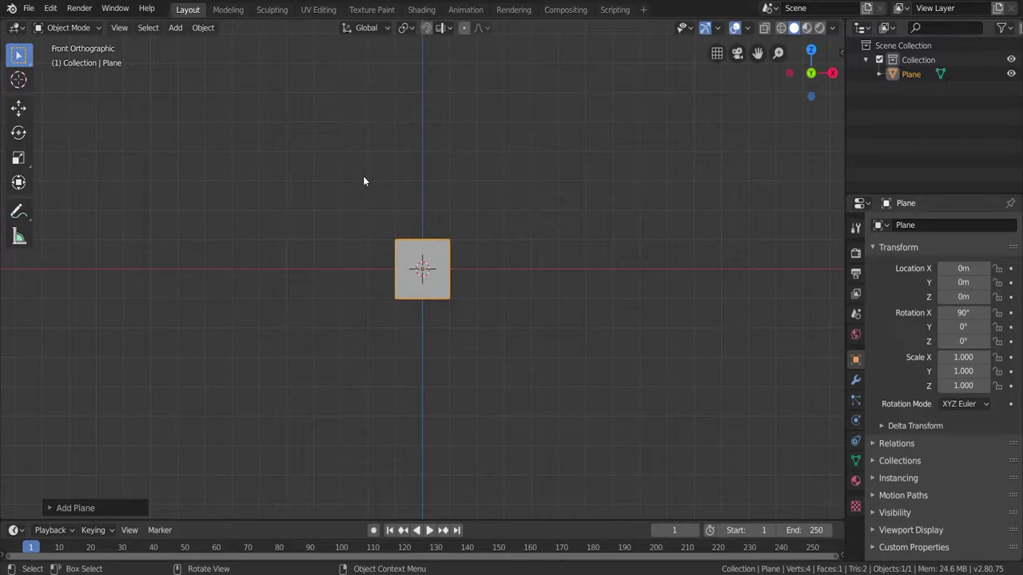
key("Tab")
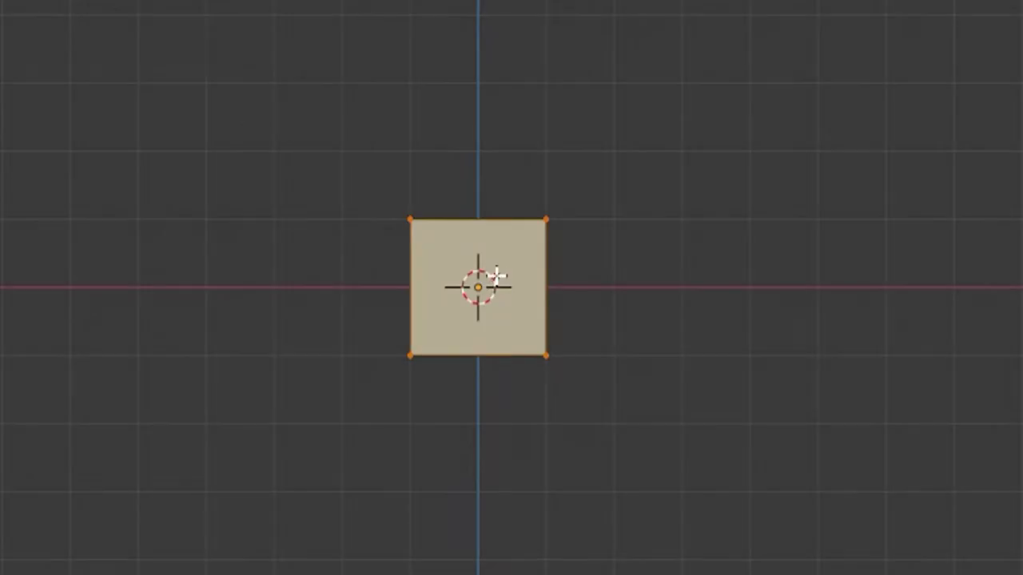
key("ctrl+r")
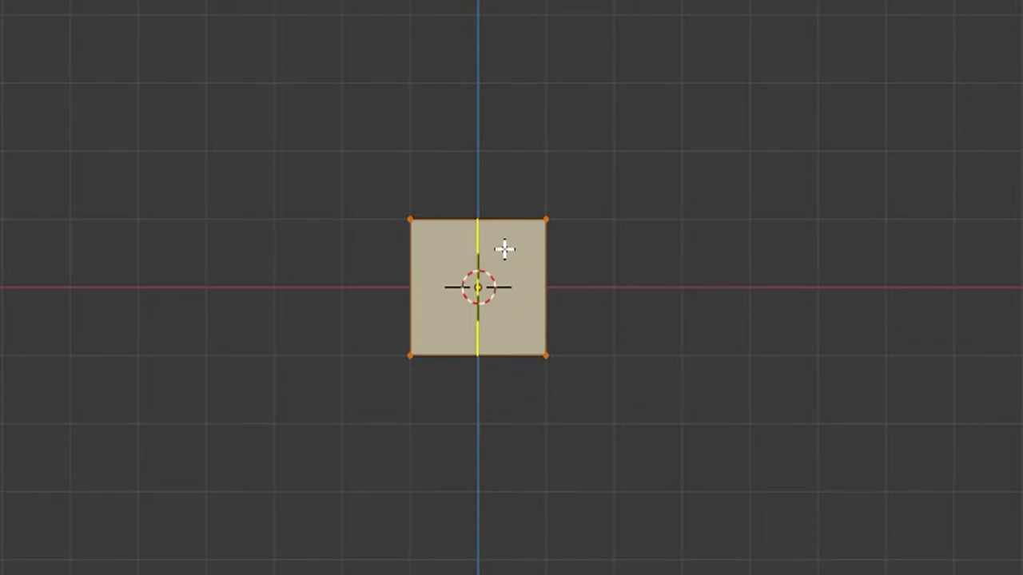
left_click(504, 249)
right_click(477, 285)
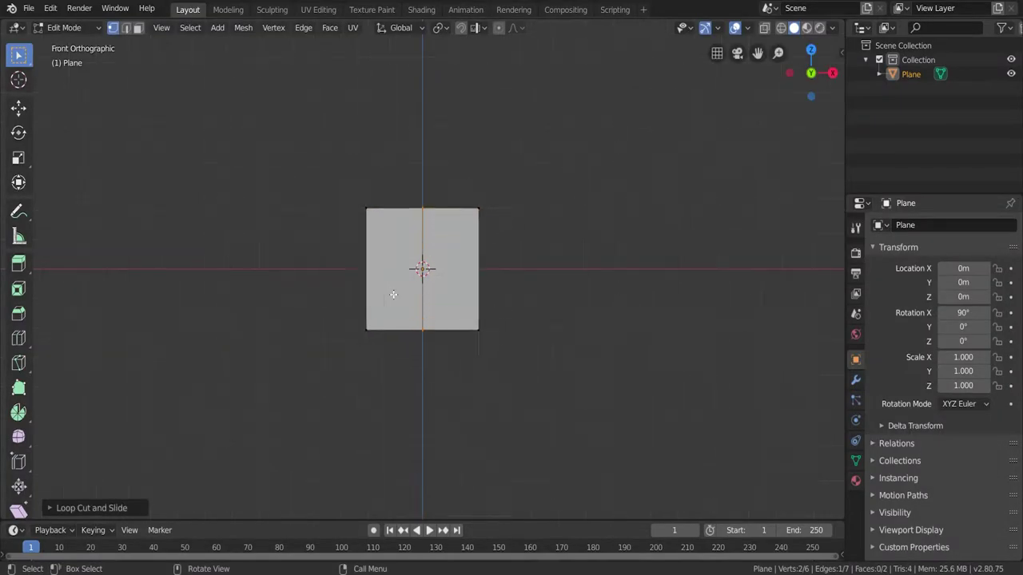
Step: Enable X-ray and delete the two vertices on the plane's left edge, leaving only the right half
scroll(393, 294, "up", 3)
left_click(292, 232)
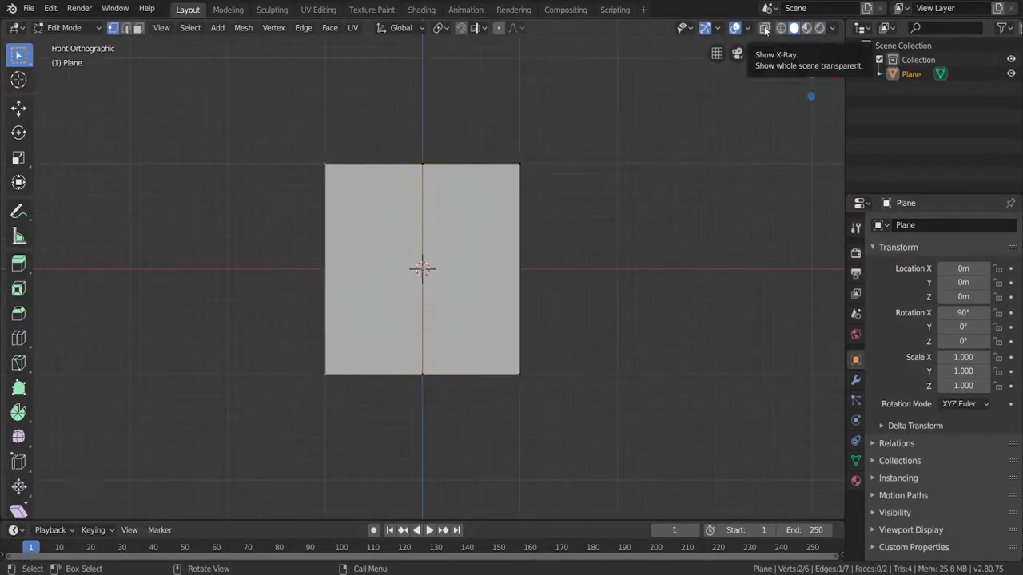
left_click_drag(260, 138, 343, 435)
left_click(763, 29)
left_click_drag(244, 114, 363, 420)
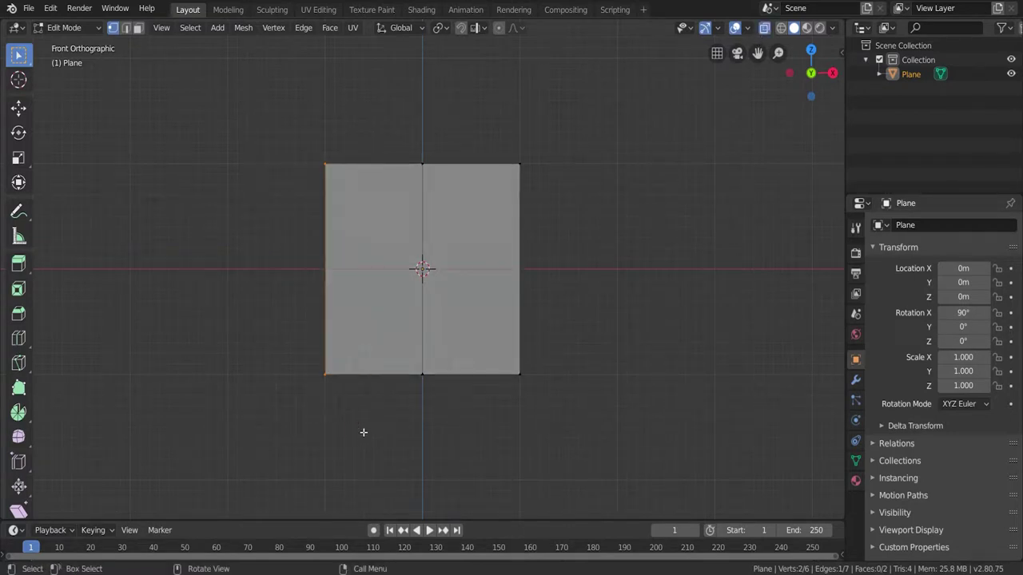
key("x")
key("x")
left_click(340, 407)
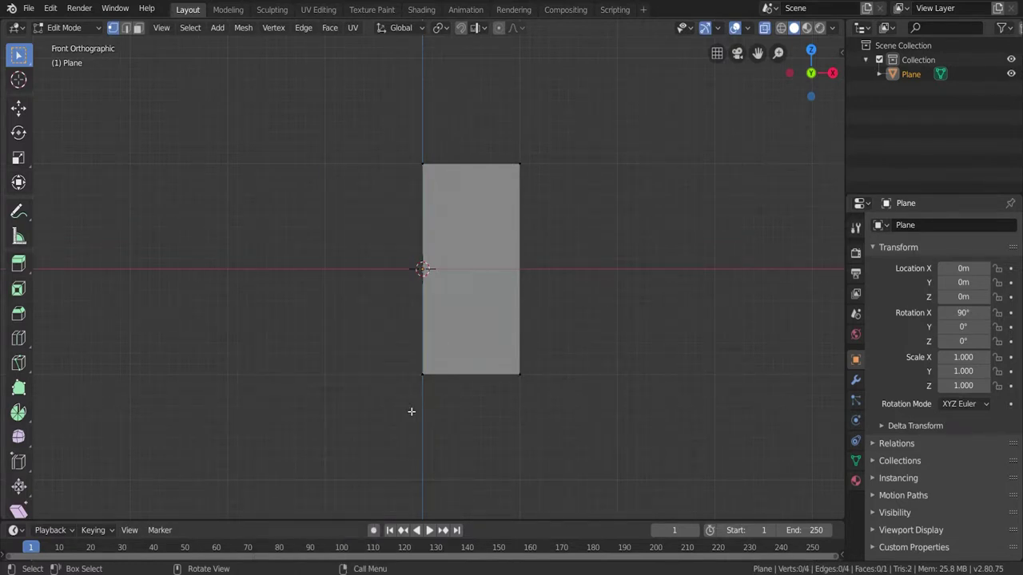
Step: In Object Mode, add a Mirror modifier on the X axis to the half plane with Clipping enabled
key("Tab")
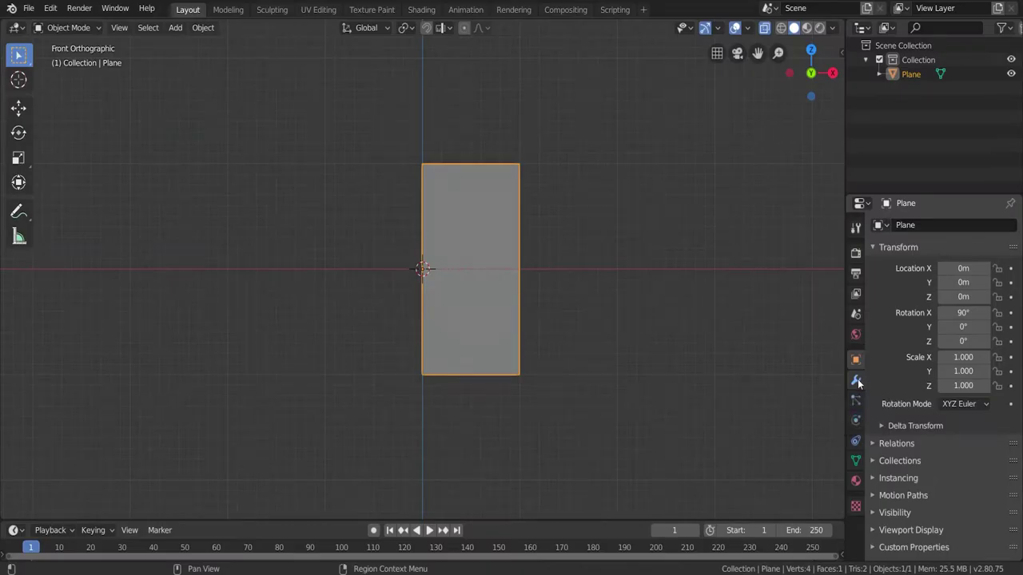
left_click(856, 380)
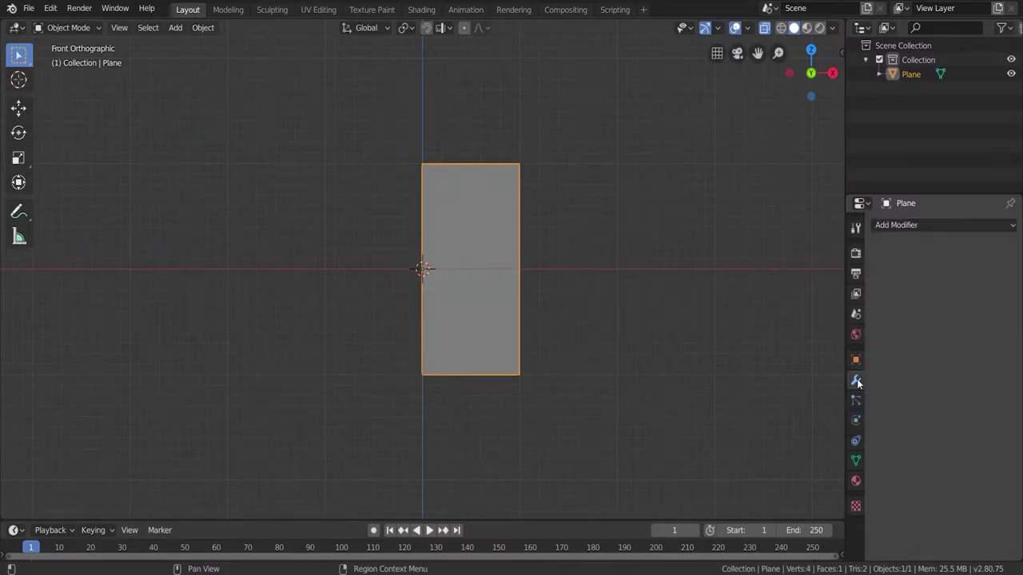
left_click(943, 225)
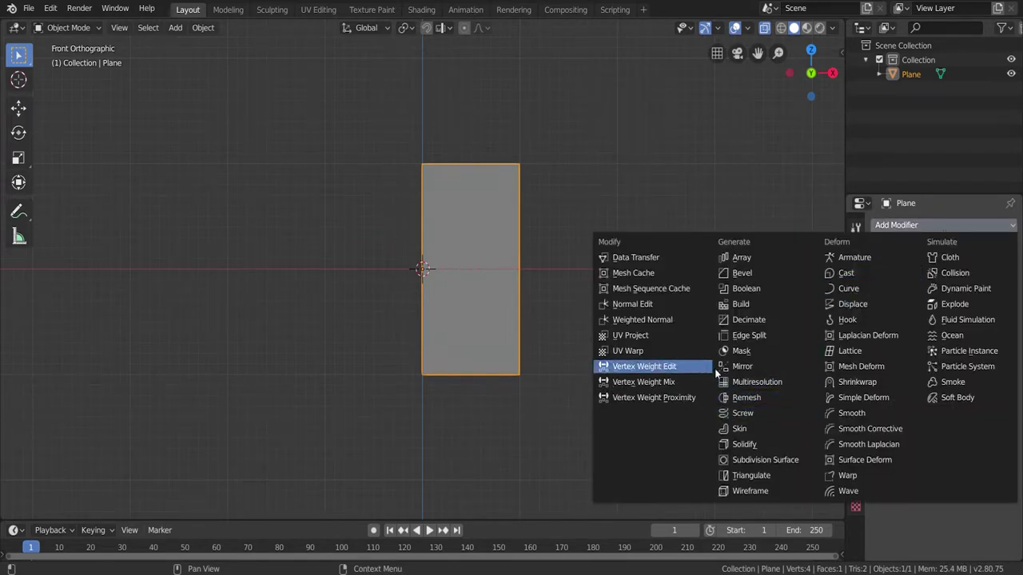
left_click(735, 367)
left_click(952, 416)
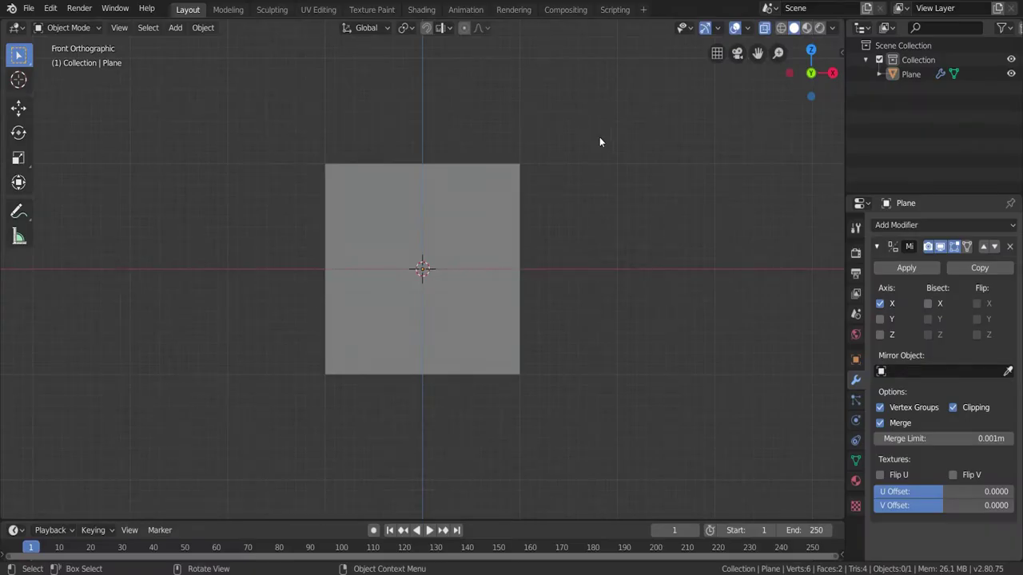
Step: In Edit Mode, add a vertical loop cut through the middle of the plane's right half
key("Tab")
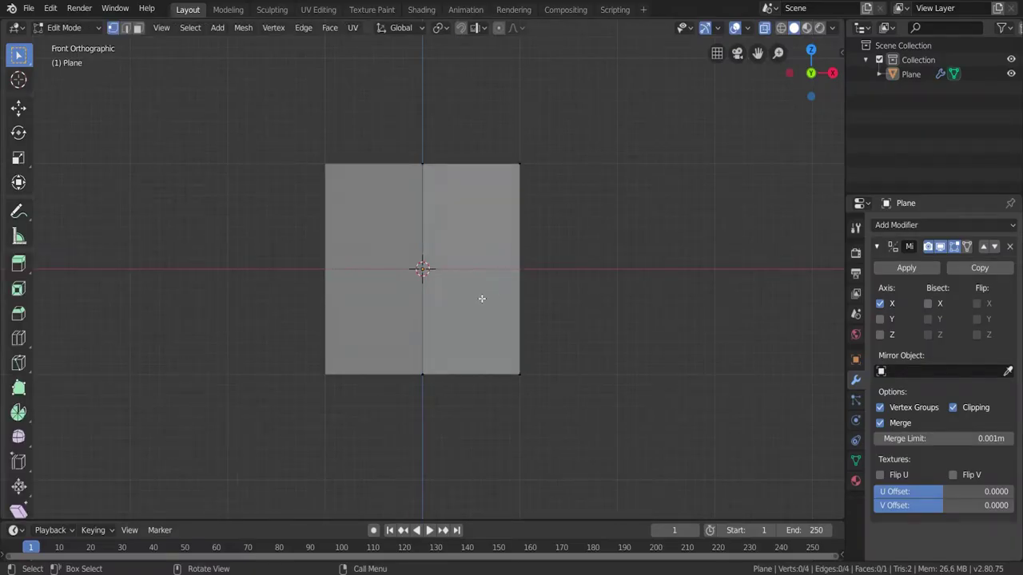
key("ctrl+r")
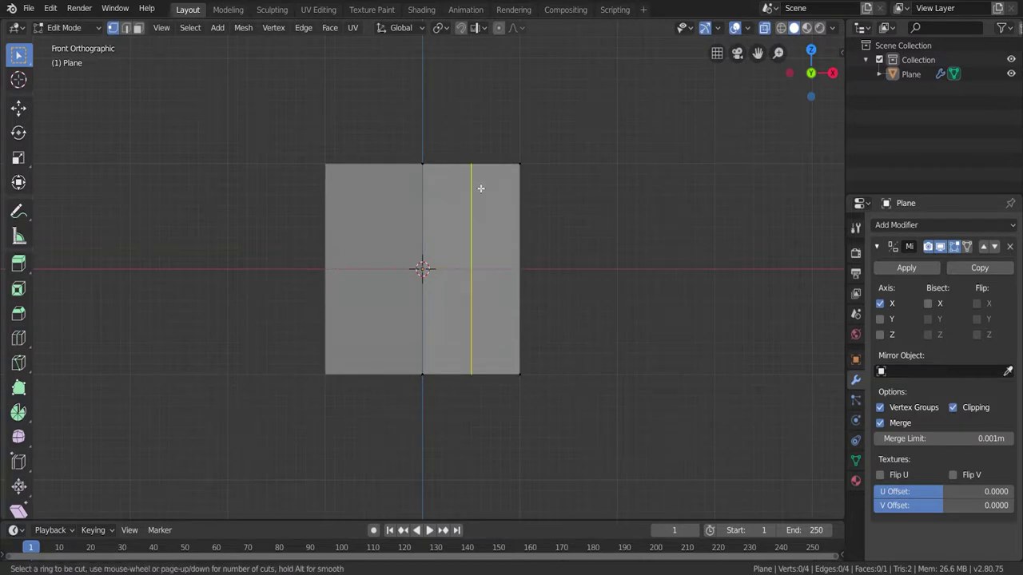
left_click(480, 188)
left_click(480, 187)
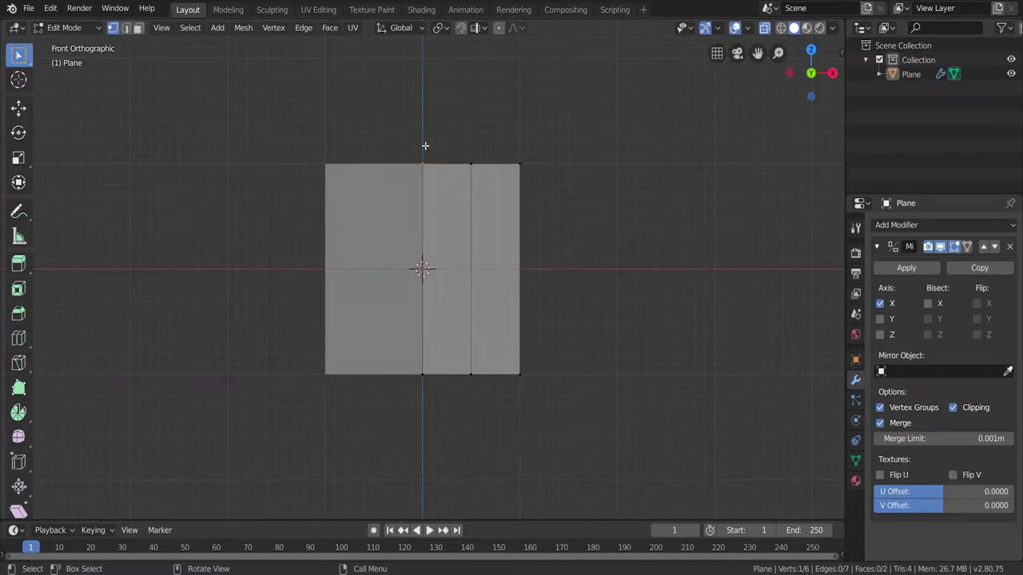
Step: Lower the top centre vertex along Z by about 0.2 m to form a notch in the upper edge
key("g")
key("z")
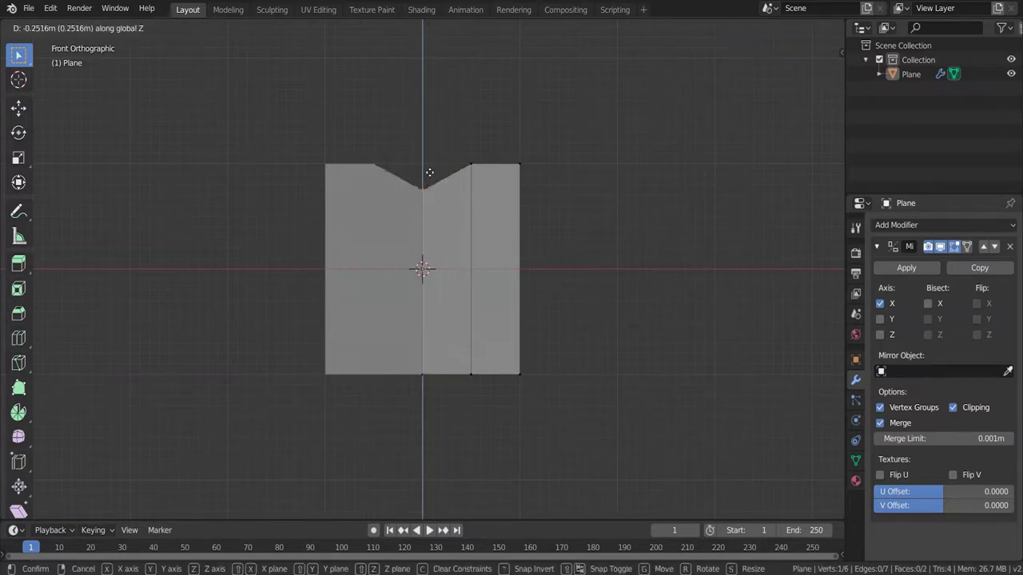
left_click(429, 172)
Step: Raise the bottom centre vertex and the loop cut's bottom vertex together along Z by about 0.5 m
left_click_drag(406, 418, 487, 354)
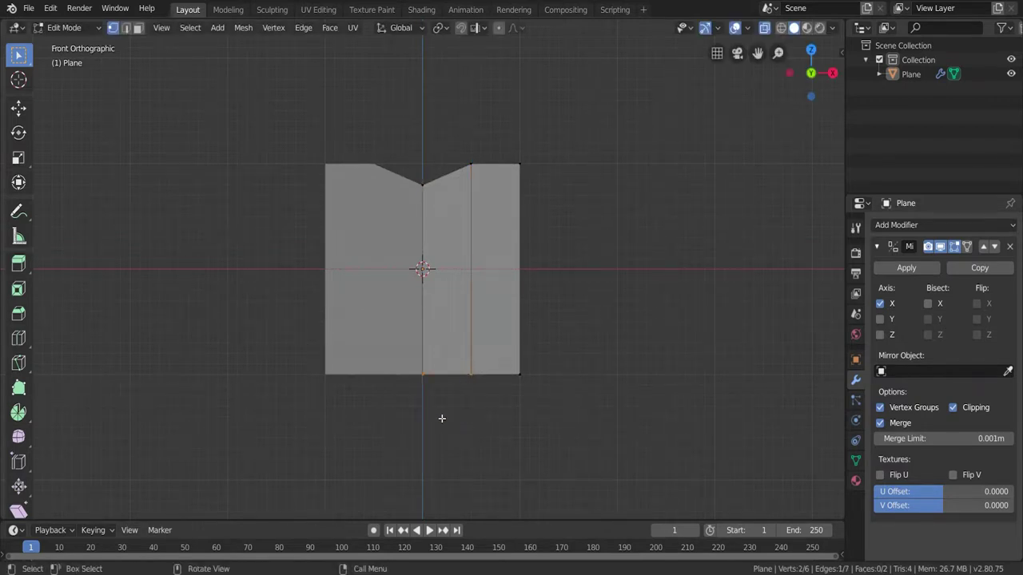
key("g")
key("z")
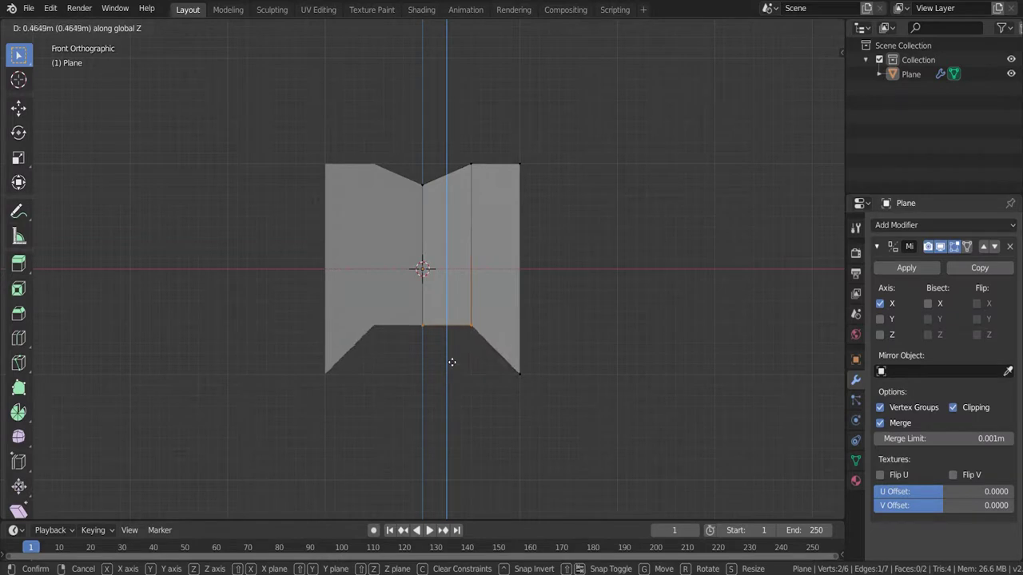
left_click(450, 359)
Step: Lower the loop cut's bottom vertex about 0.13 m along Z and raise the bottom centre vertex slightly to arch the lower edge
left_click_drag(490, 302, 469, 356)
key("g")
key("z")
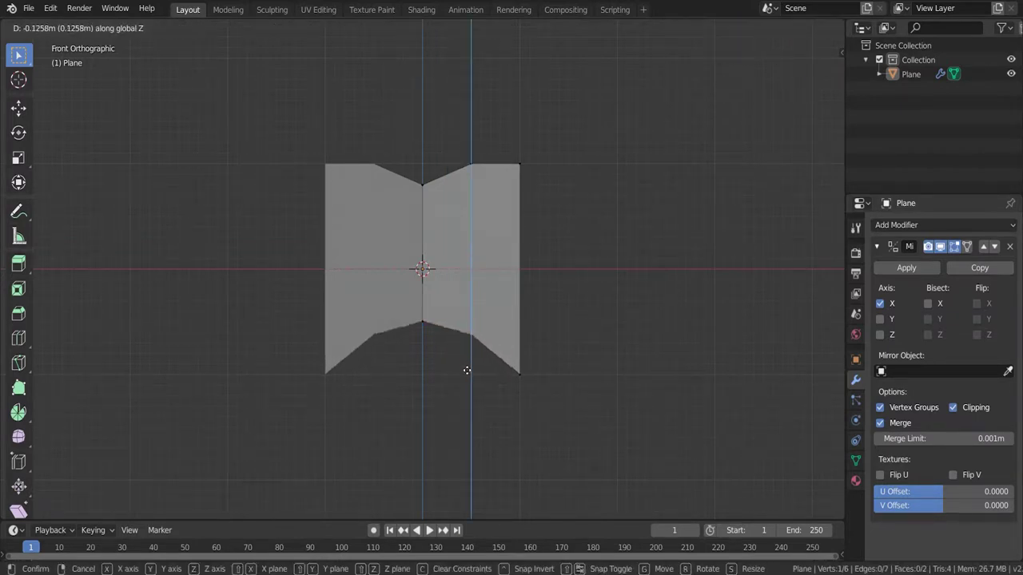
left_click(468, 373)
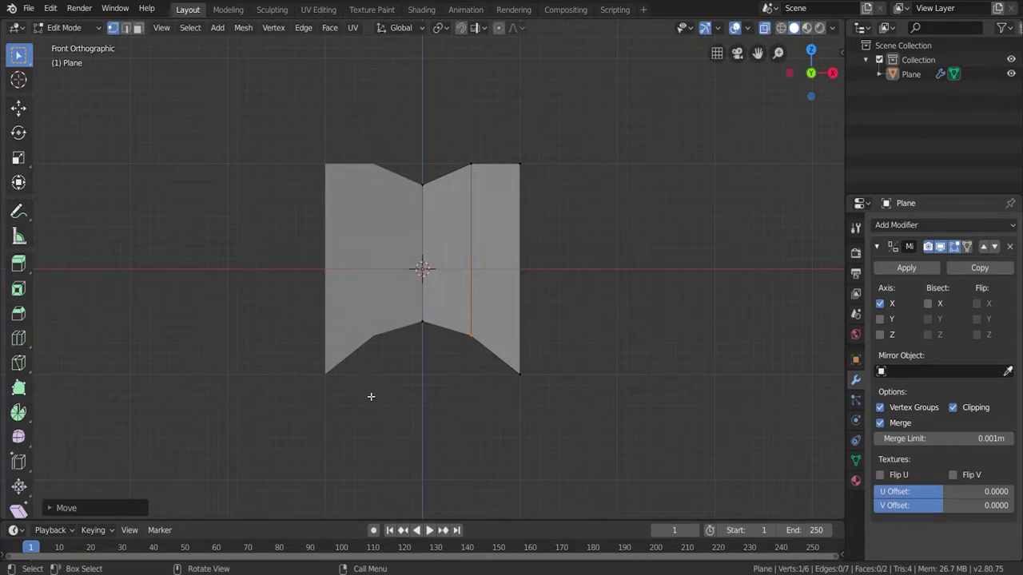
left_click(424, 334)
key("g")
key("z")
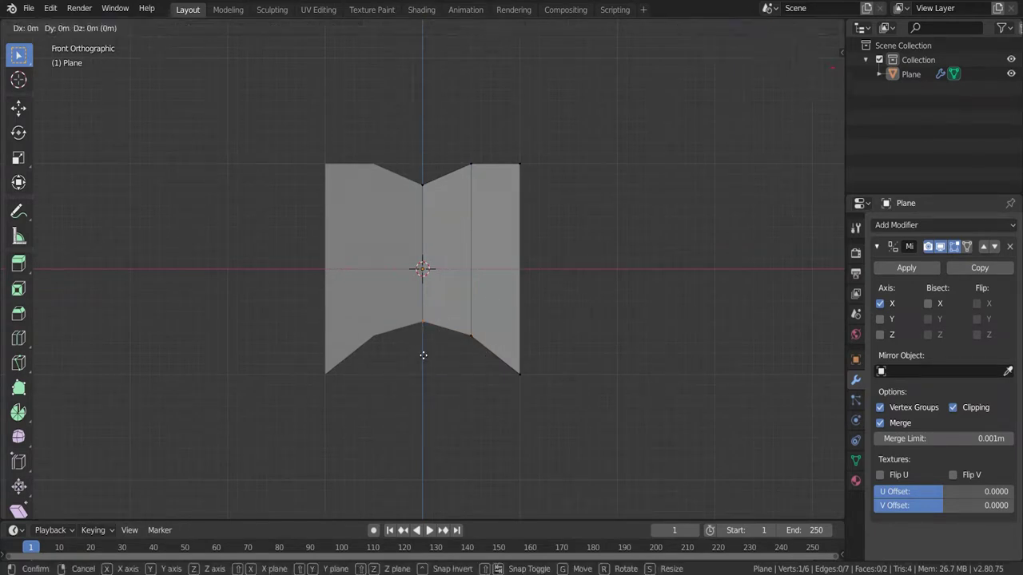
left_click(424, 349)
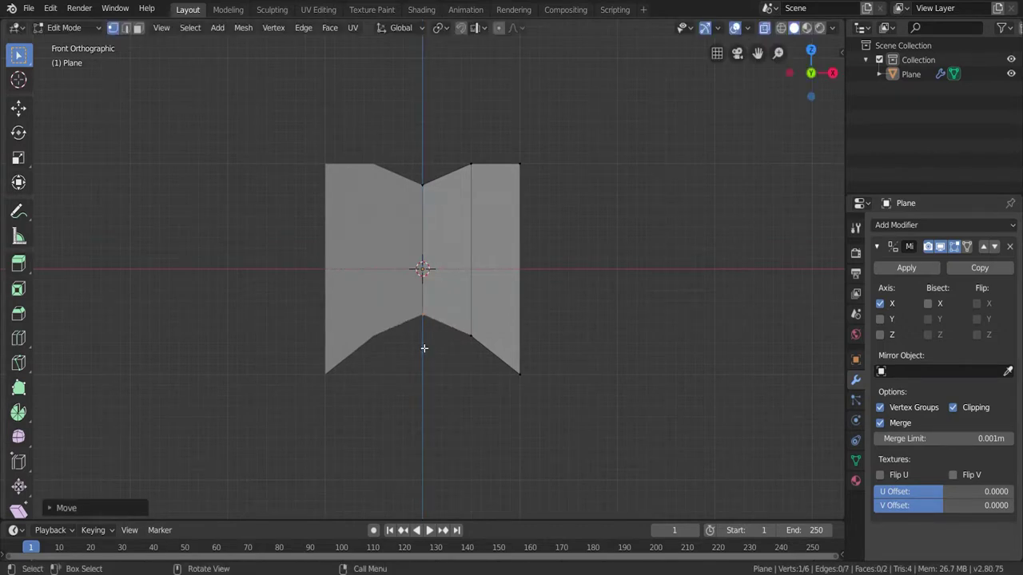
Step: Extrude the right outer edge about 2.4 m along X and move the new edge about 0.6 m further outward
left_click_drag(656, 132, 508, 424)
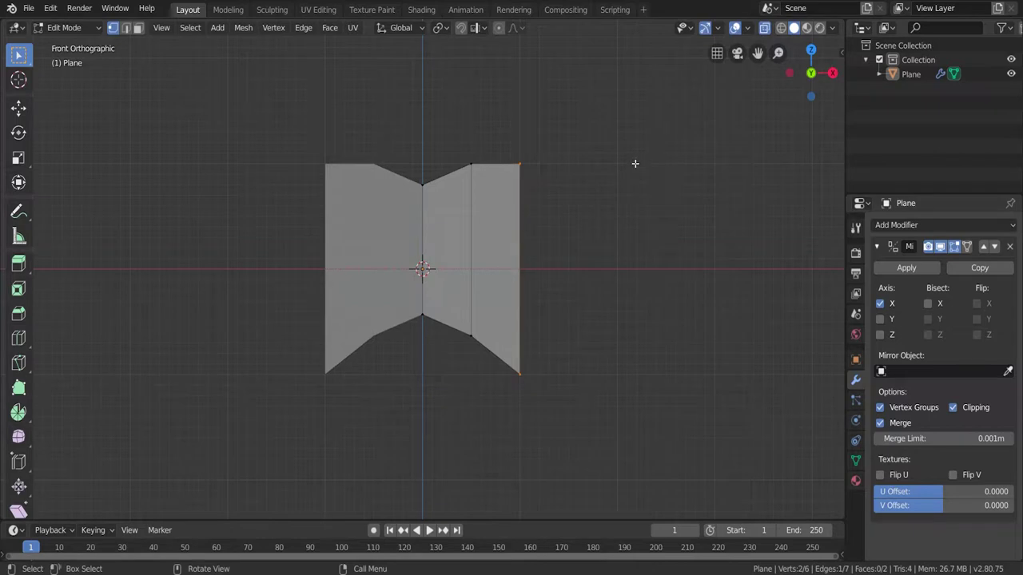
key("e")
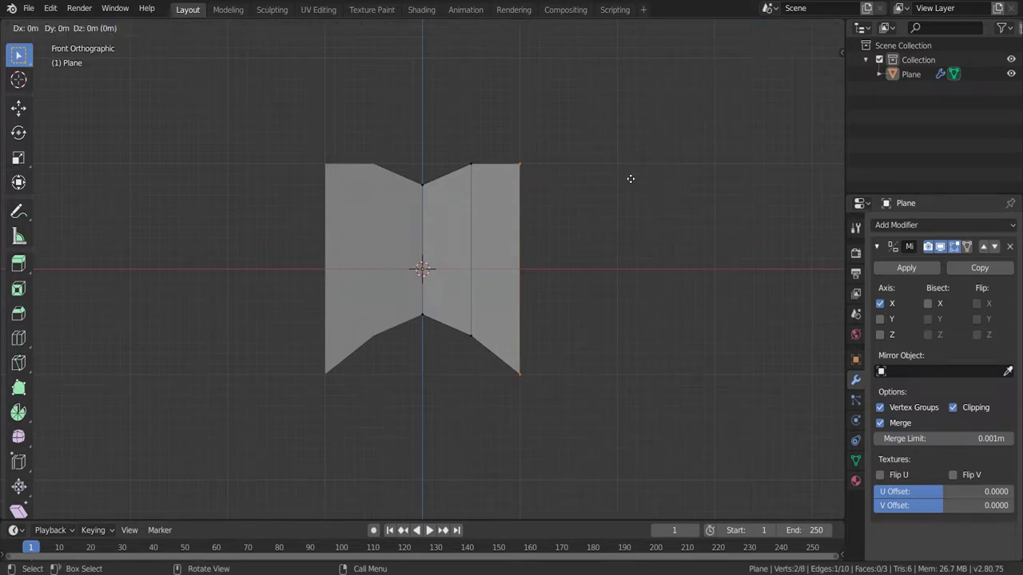
key("x")
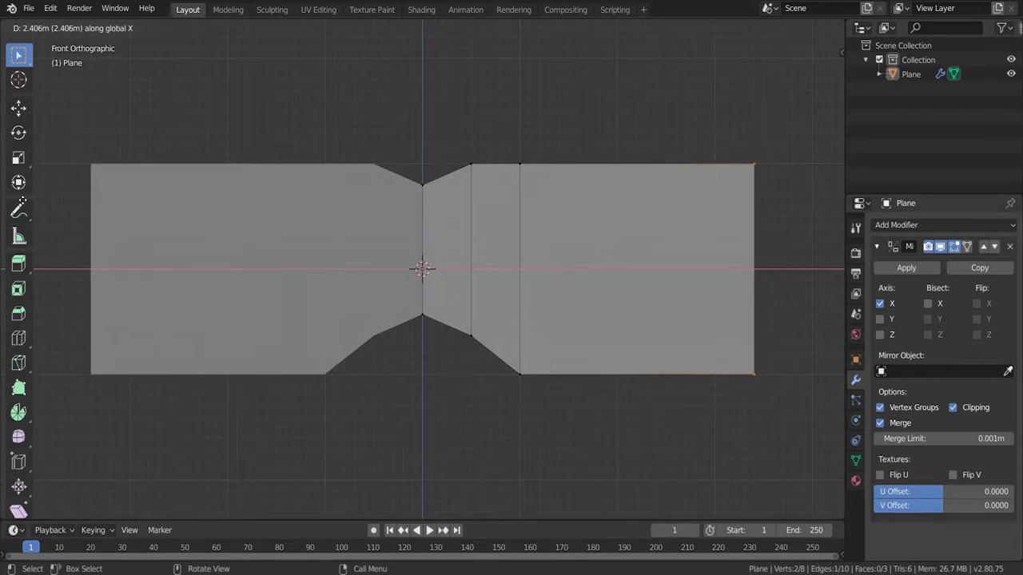
left_click(21, 202)
scroll(703, 299, "down", 1)
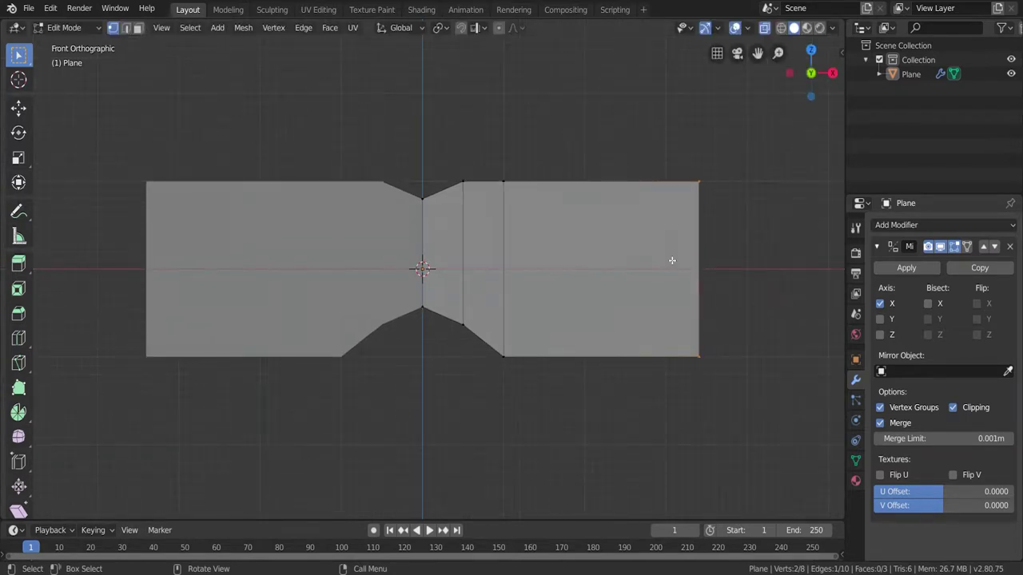
key("g")
key("x")
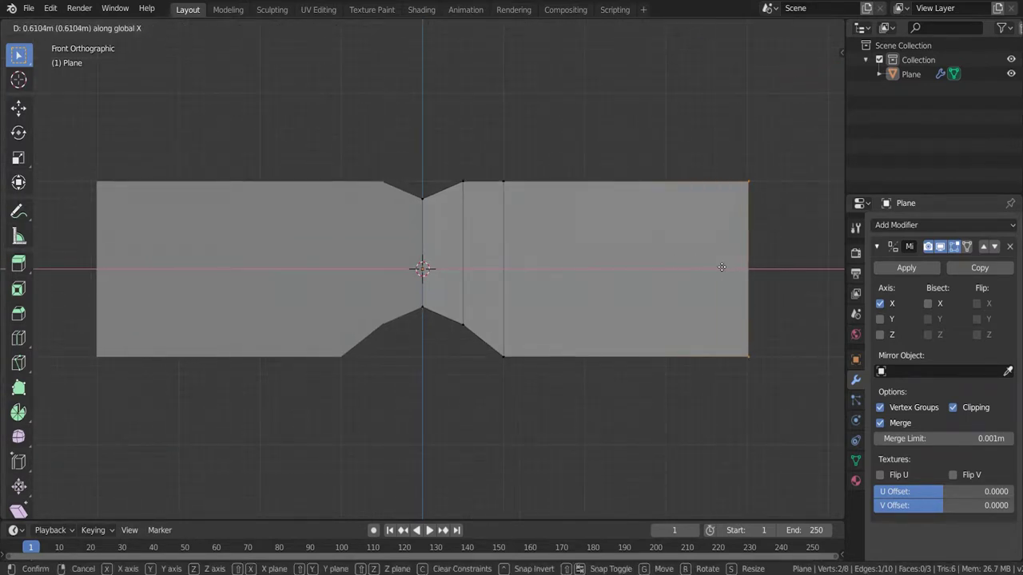
left_click(722, 265)
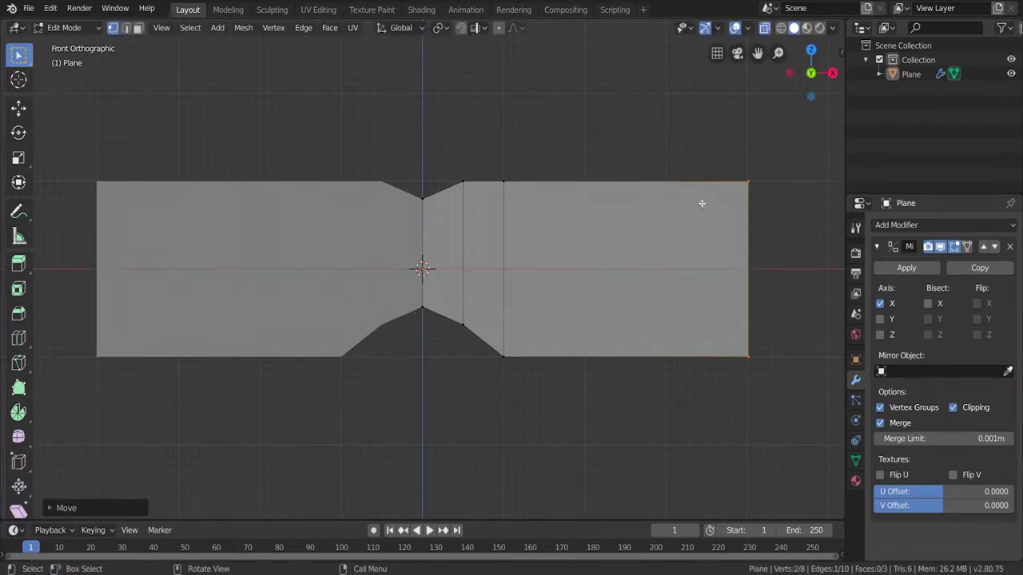
Step: In top view, extrude the outer edge diagonally outward and back, and extrude it again about 7 m along Y as a side arm
key("grave")
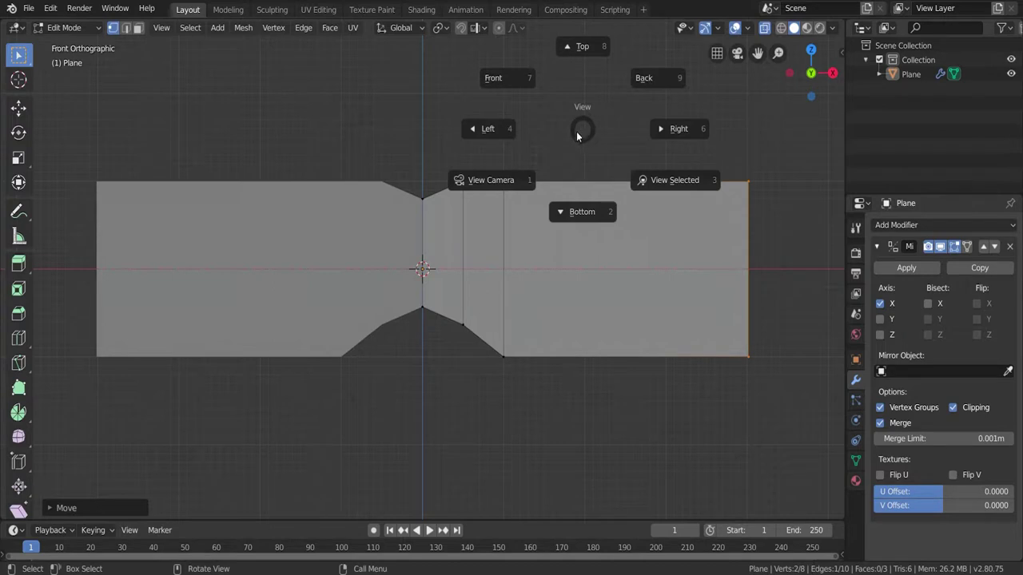
left_click(573, 63)
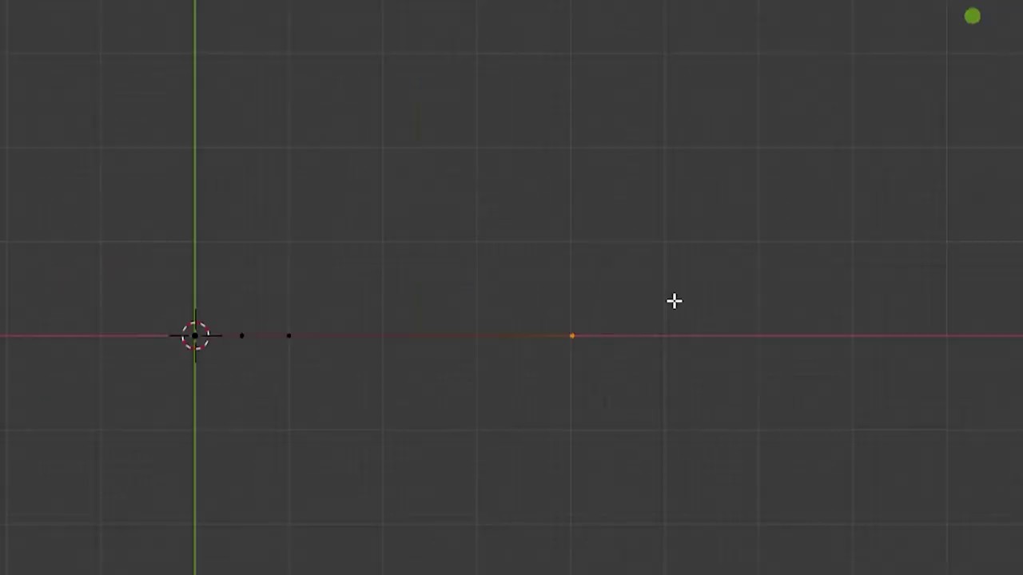
key("g")
left_click(664, 210)
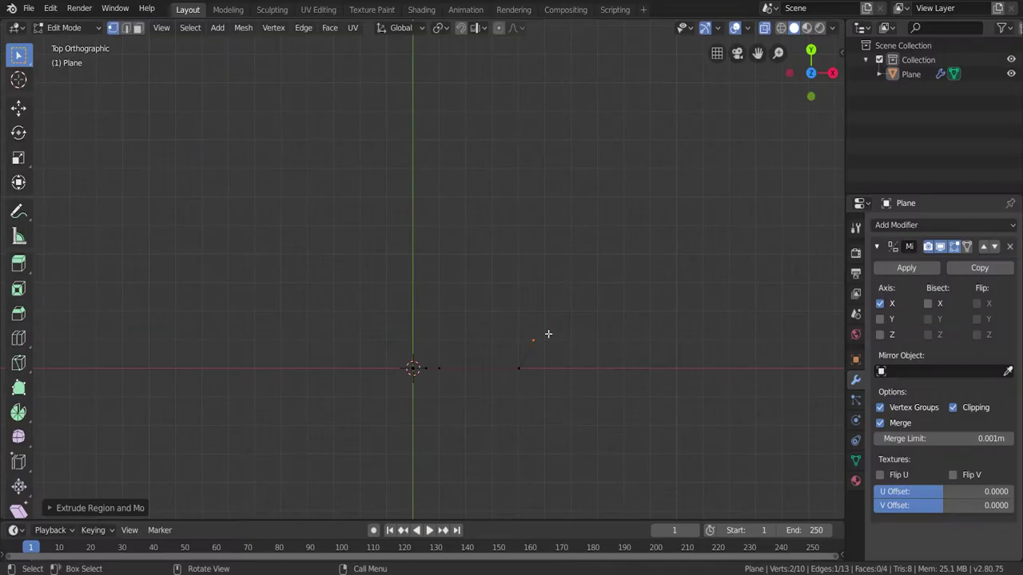
key("e")
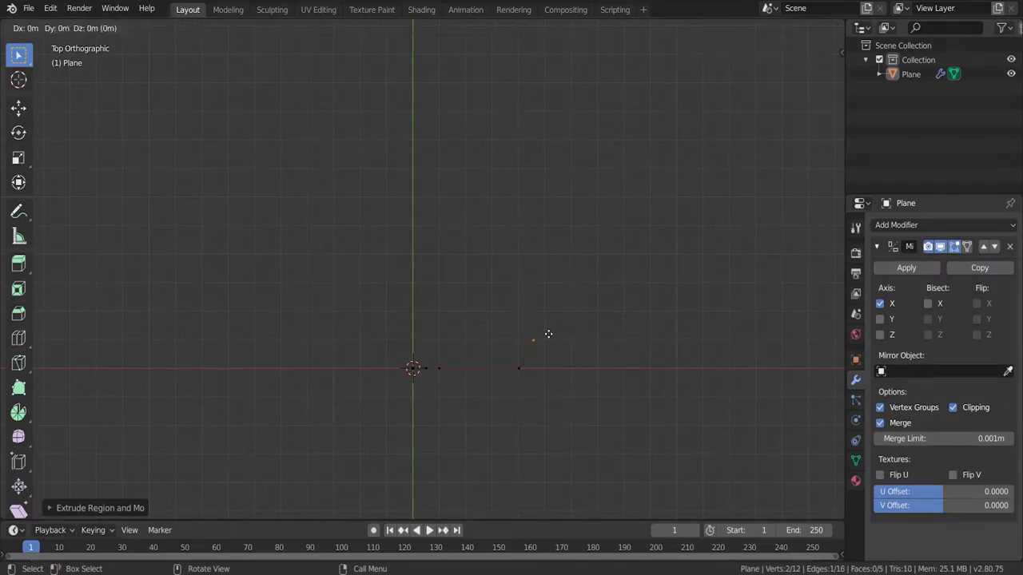
key("y")
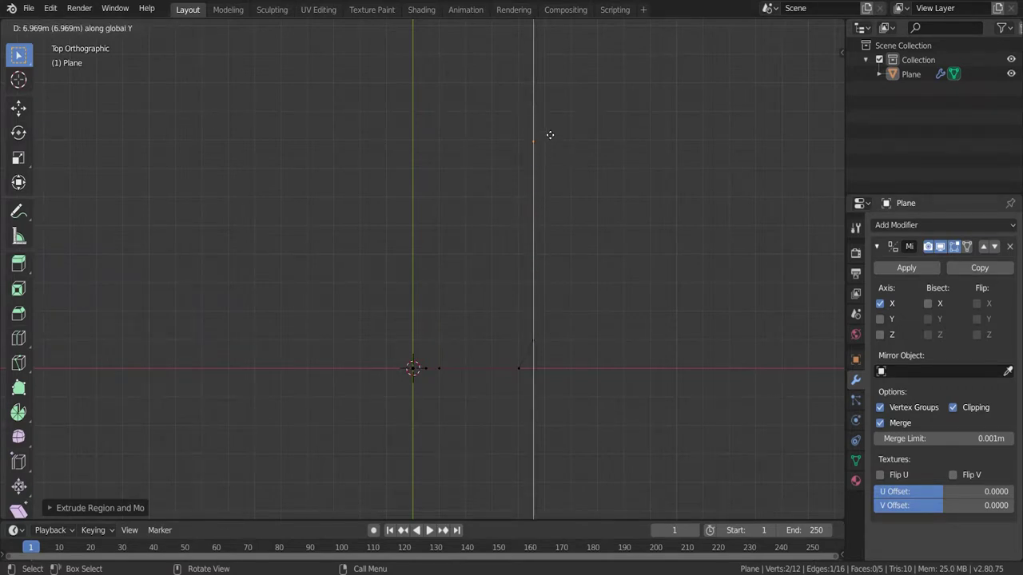
left_click(551, 154)
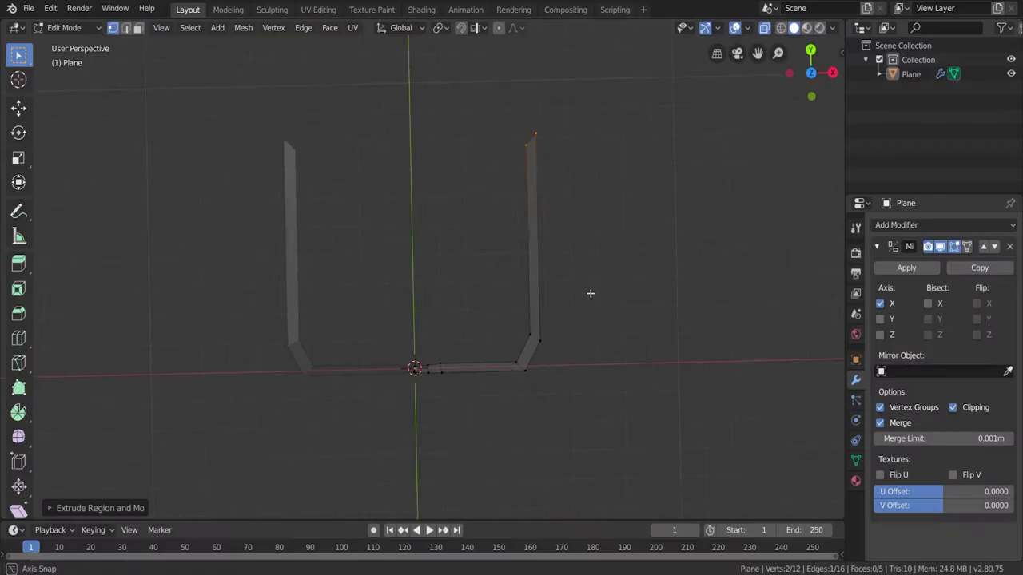
Step: Add three evenly spaced vertical loop cuts across the wide front panel of the right half
middle_click_drag(589, 293, 562, 176)
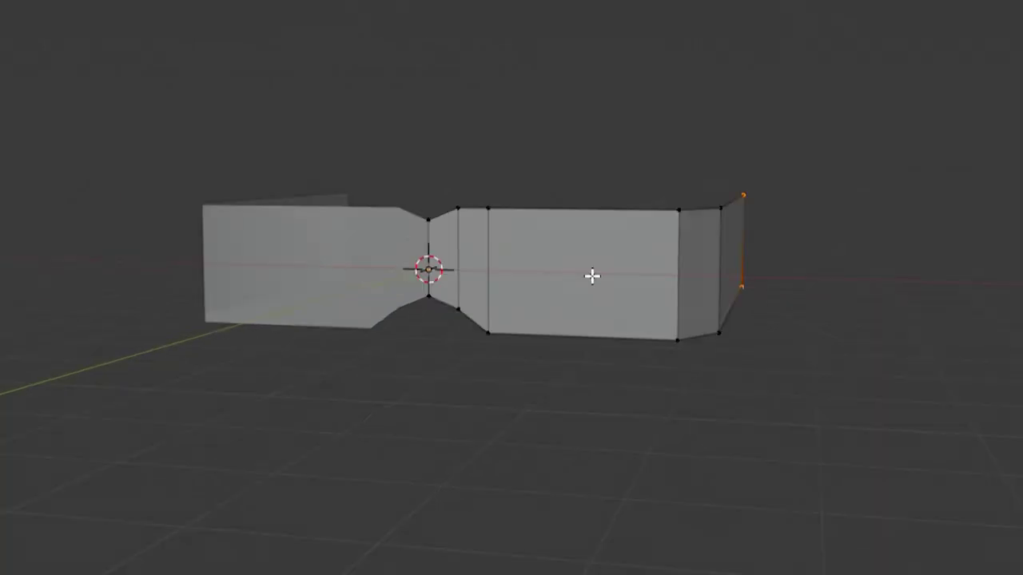
key("ctrl+r")
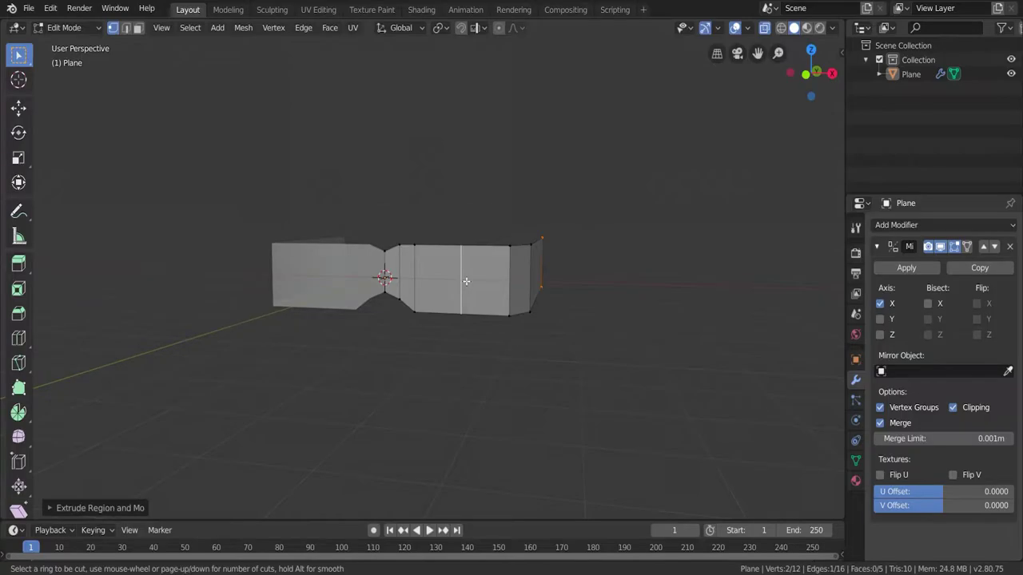
scroll(592, 276, "up", 2)
left_click(593, 275)
right_click(592, 276)
scroll(545, 190, "up", 3)
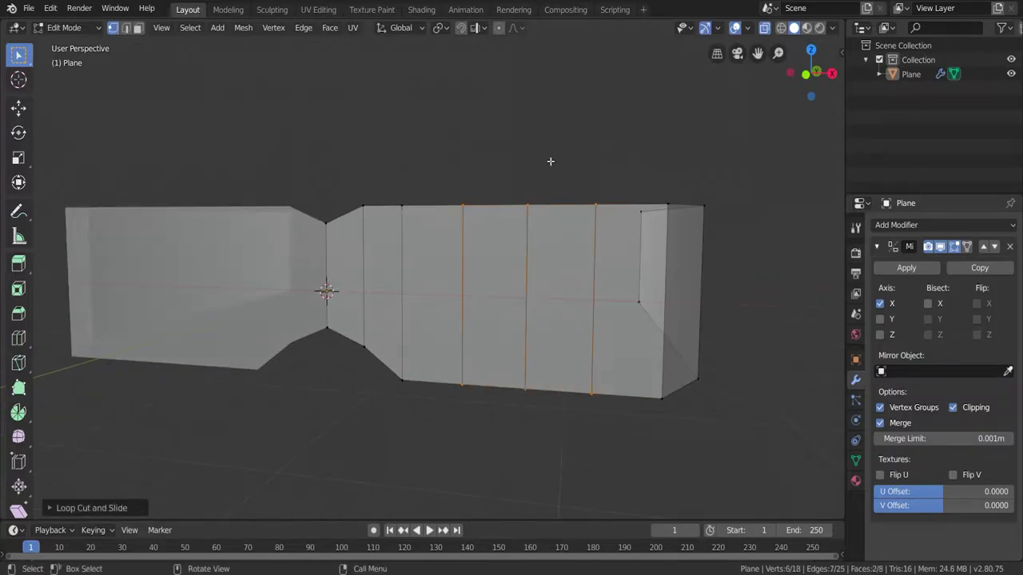
Step: Raise the three top vertices of the front panel's new cuts about 0.1 m along Z, and raise the middle one slightly further
left_click_drag(489, 184, 557, 239)
key("g")
key("z")
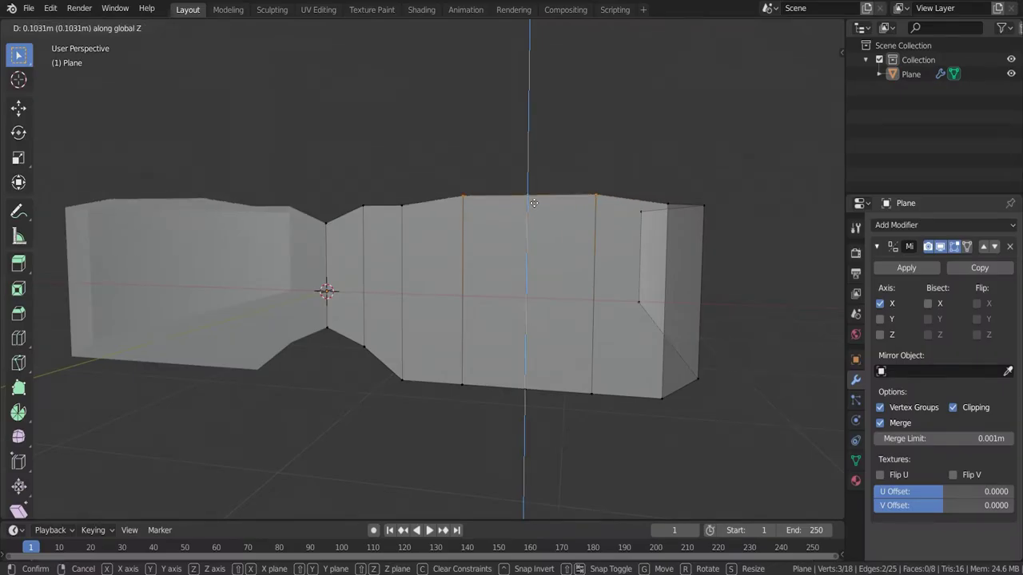
left_click(533, 205)
left_click_drag(564, 174, 518, 225)
key("g")
key("z")
left_click(520, 220)
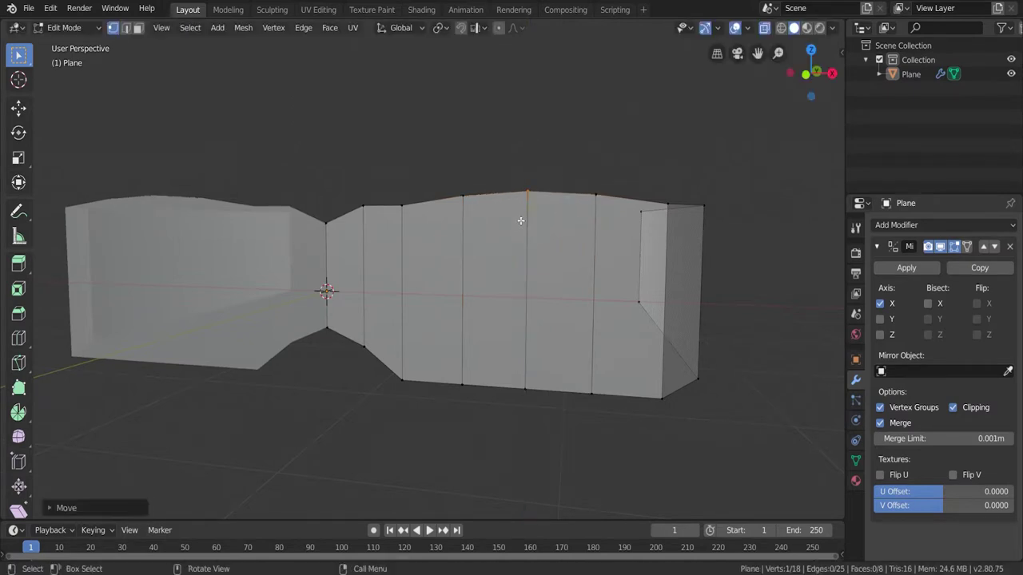
Step: Raise the top vertex at the wide front panel's inner edge about 0.05 m along Z to smooth the upper curve
left_click(419, 218)
key("g")
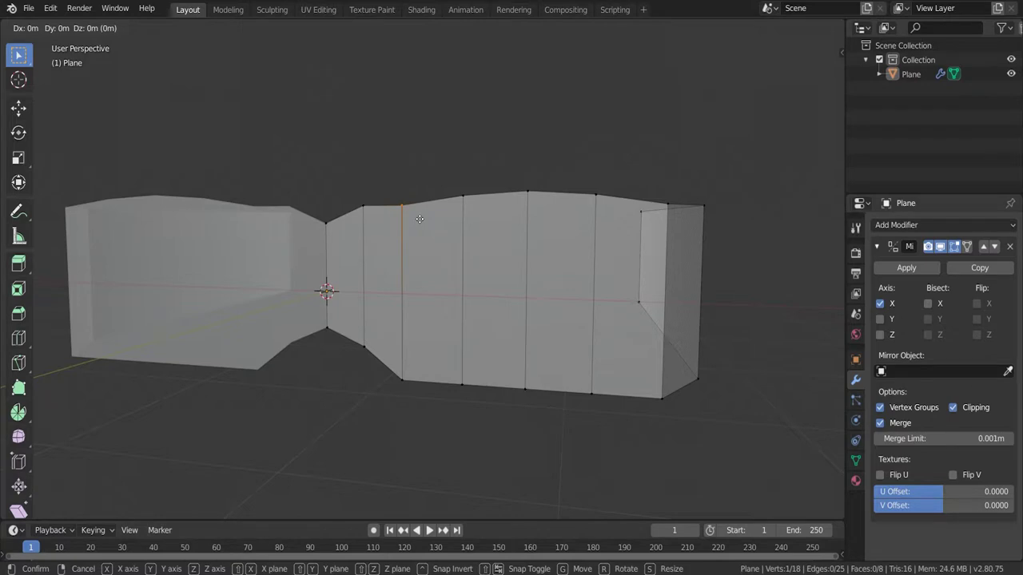
key("z")
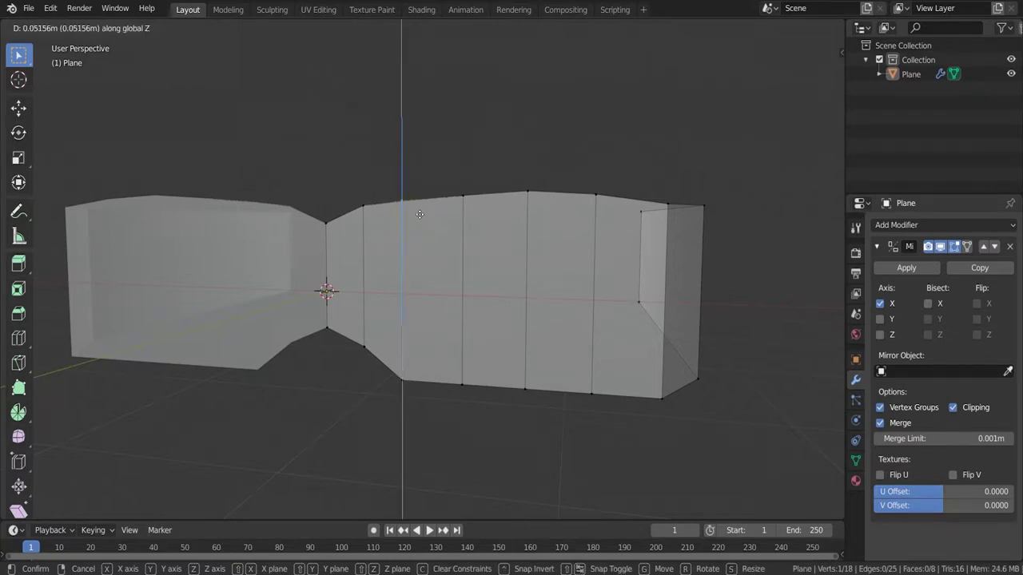
left_click(419, 214)
left_click(476, 222)
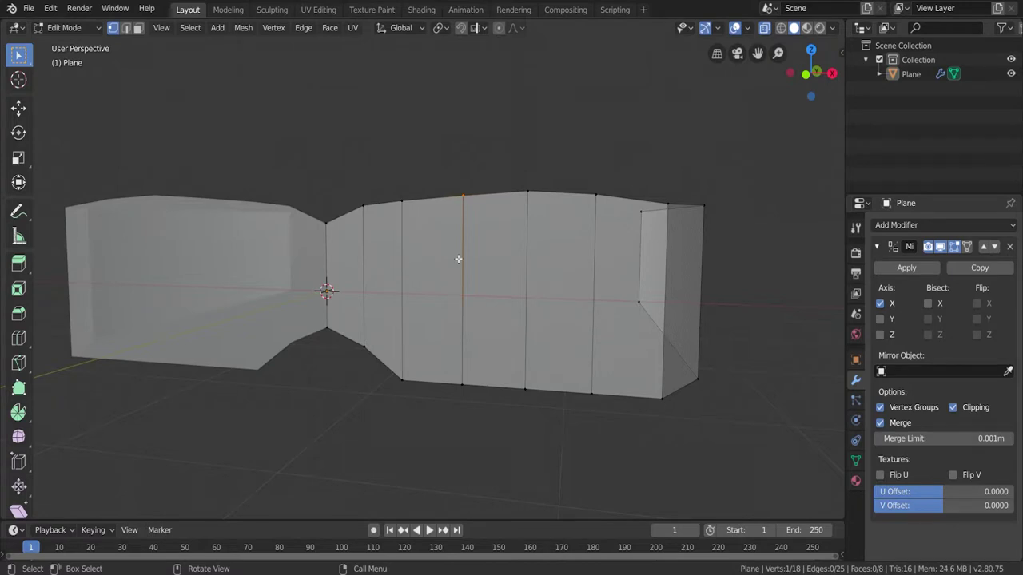
key("ctrl+z")
Step: Add five evenly spaced vertical loop cuts along the long side arm
middle_click_drag(475, 252, 462, 319)
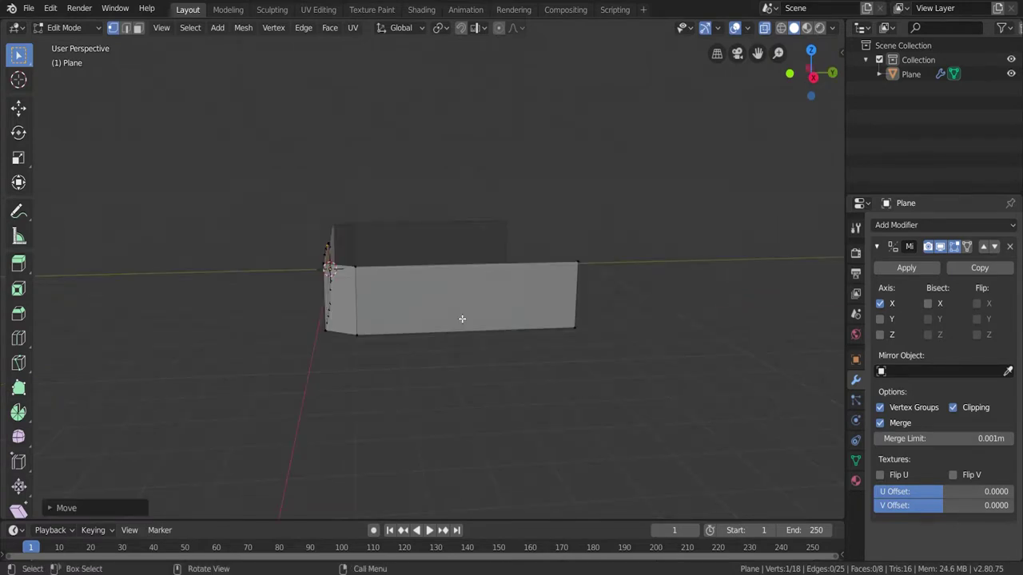
key("ctrl+r")
scroll(497, 345, "up", 4)
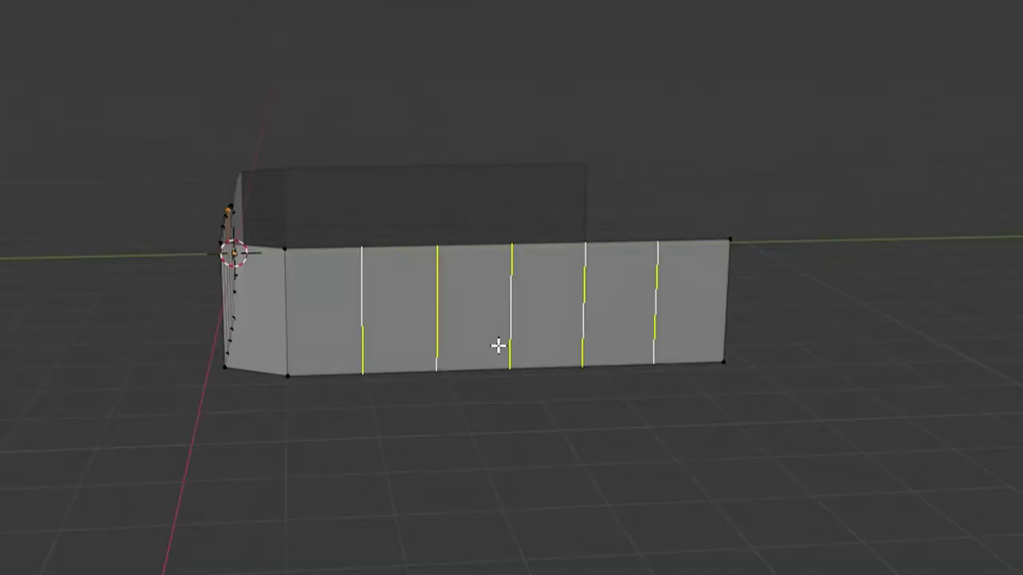
left_click(498, 346)
right_click(497, 346)
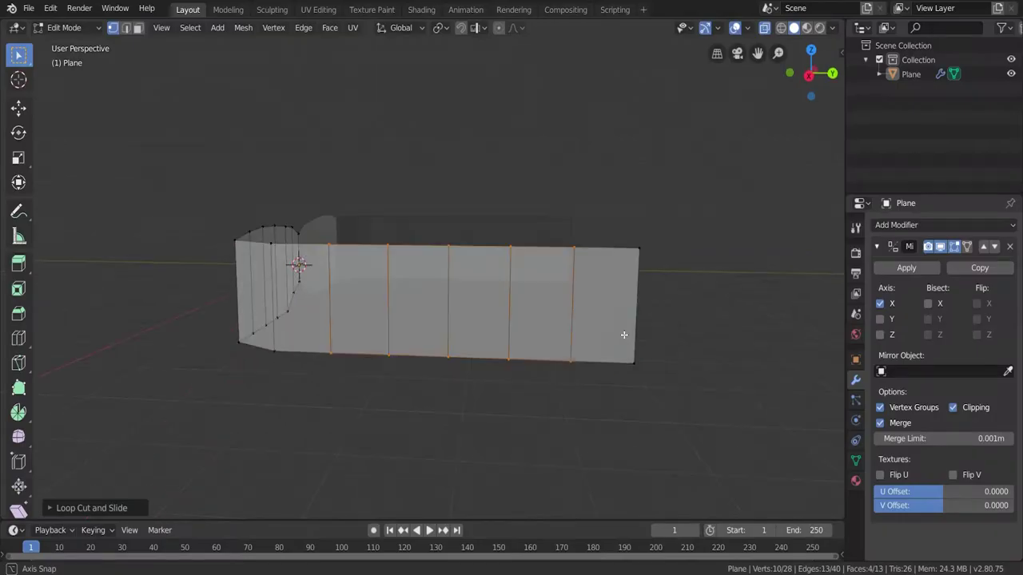
Step: Raise the side arm's bottom vertices from the first cut to its end about 1.4 m along Z, and raise its bottom front vertex slightly
left_click_drag(704, 345, 312, 375)
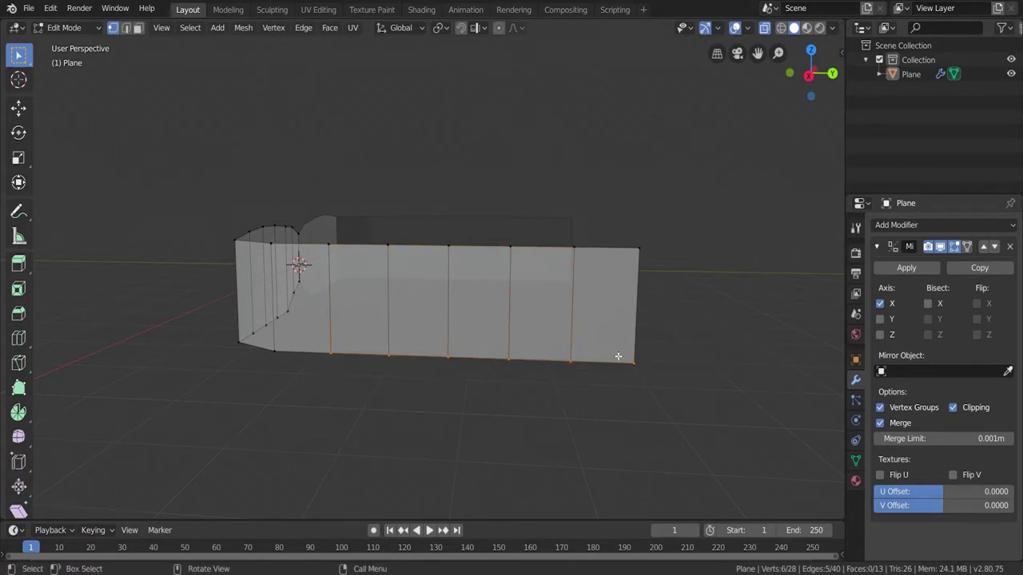
key("g")
key("z")
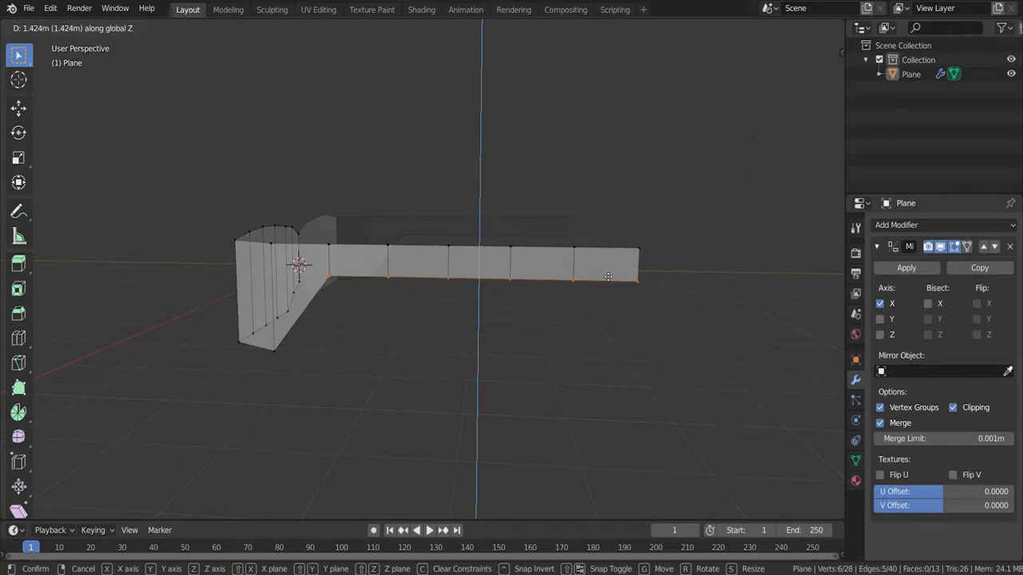
left_click_drag(456, 404, 349, 480)
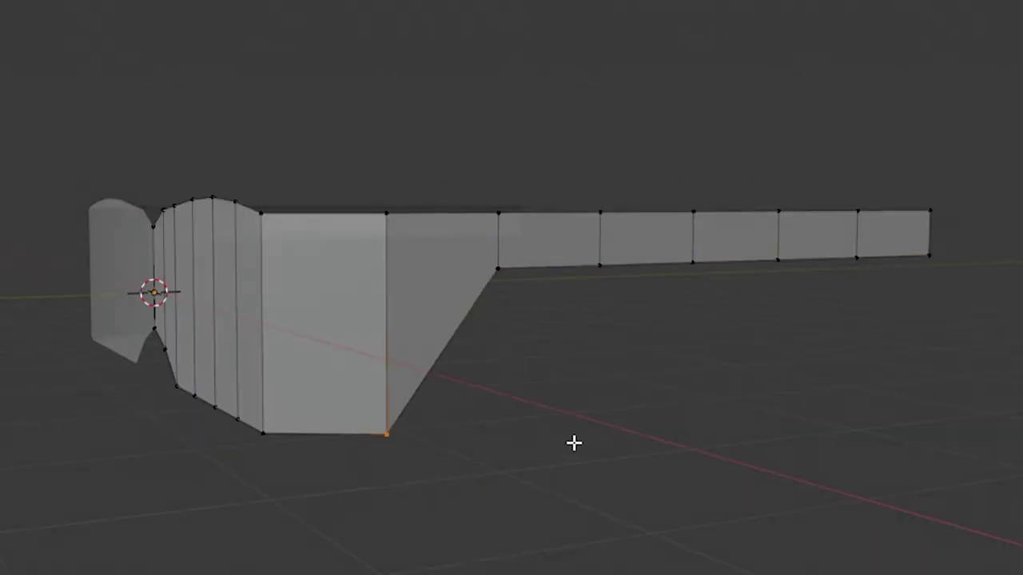
key("z")
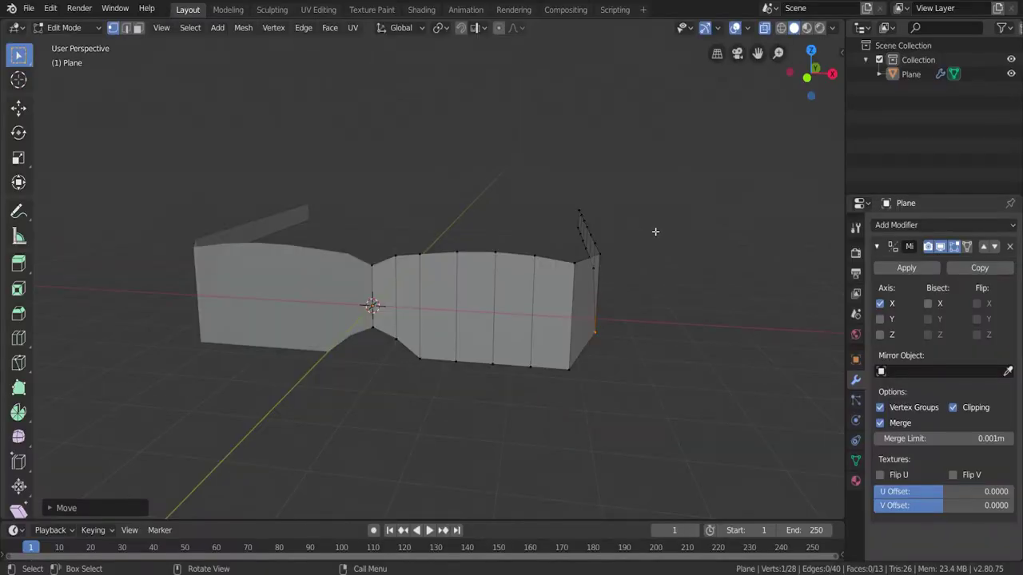
Step: In Object Mode, apply the plane's Mirror modifier and add a Solidify modifier
key("Tab")
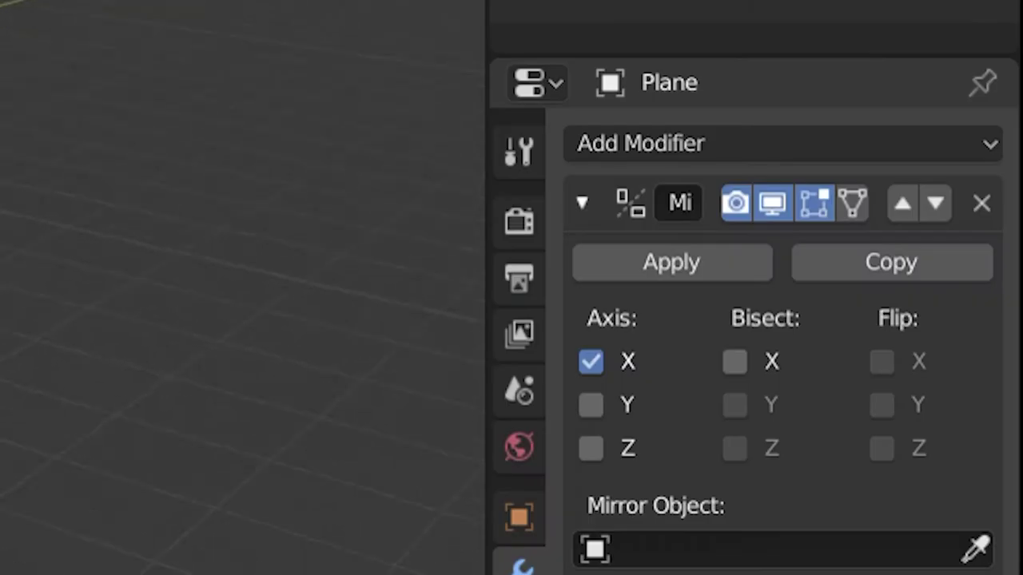
left_click(645, 268)
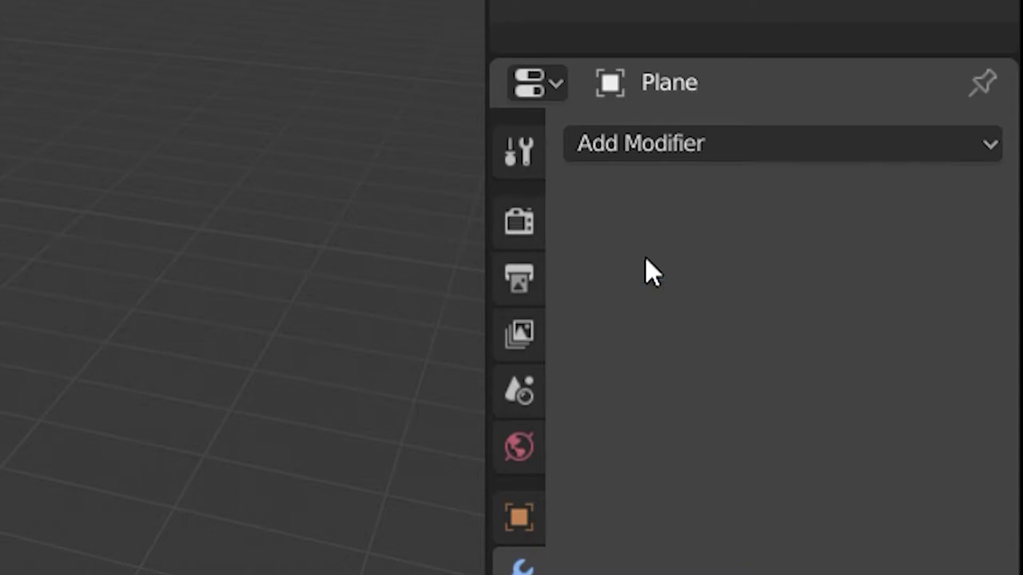
left_click(779, 23)
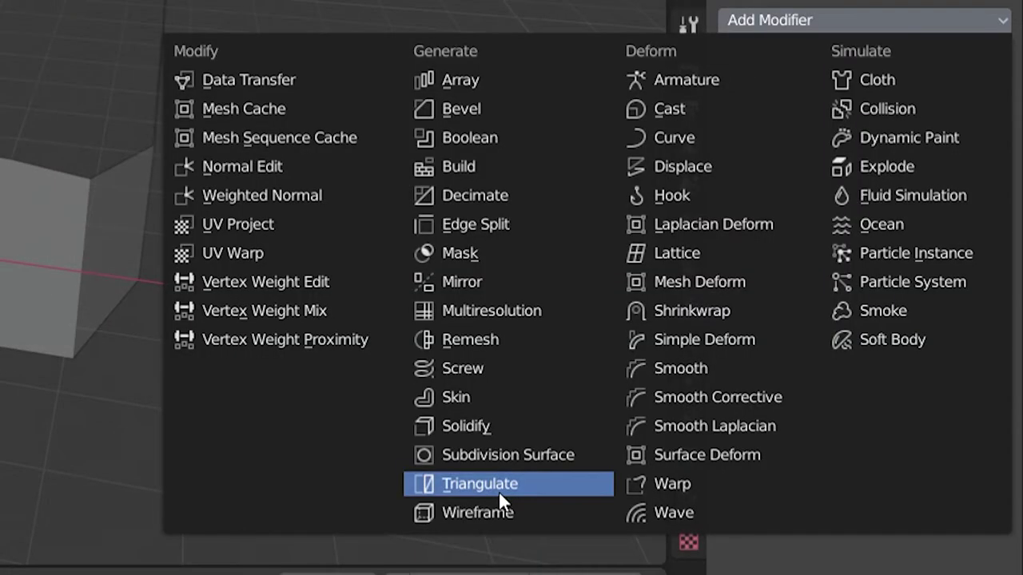
left_click(503, 426)
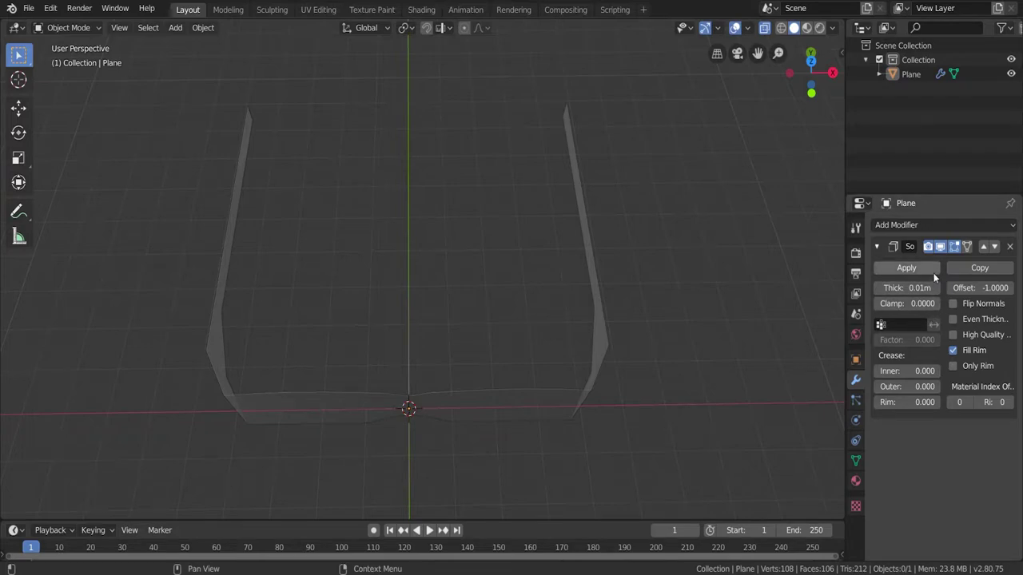
Step: Set the Solidify thickness to 0.15 m
left_click(936, 284)
left_click(937, 285)
left_click(937, 285)
left_click(937, 285)
left_click(937, 284)
left_click(937, 285)
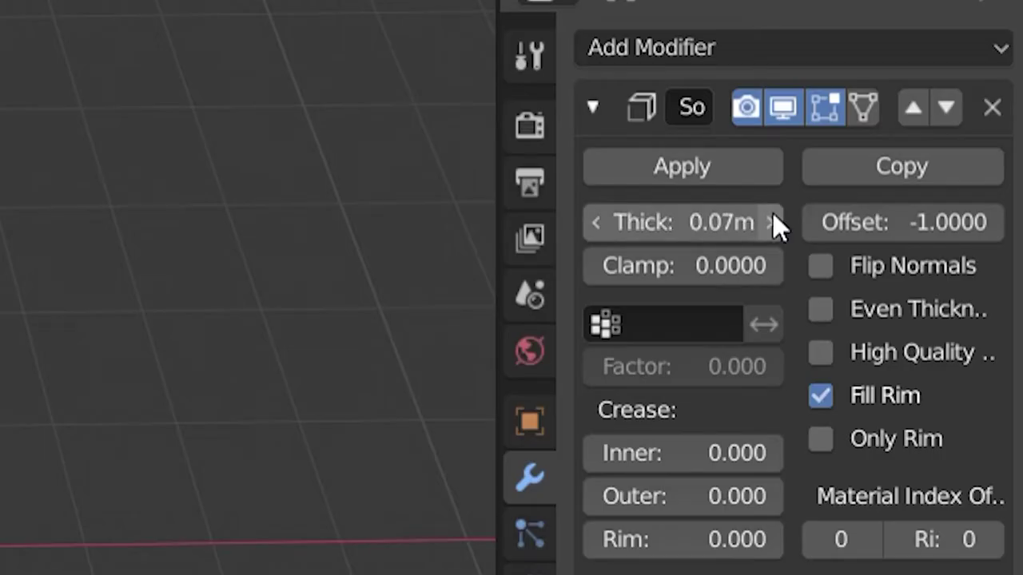
left_click(773, 216)
left_click(772, 216)
left_click(773, 216)
left_click(937, 288)
left_click(937, 288)
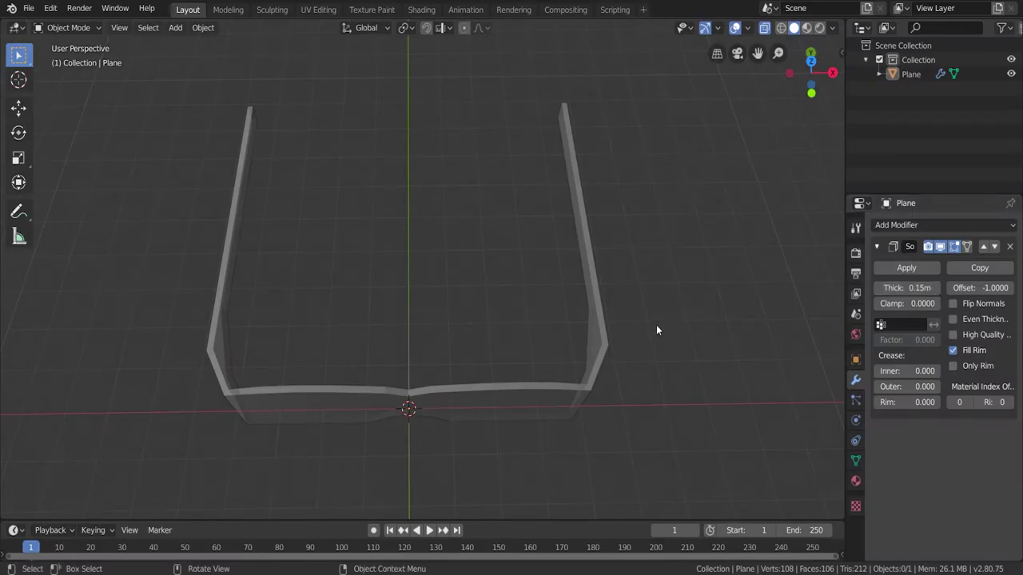
Step: Add a Subdivision Surface modifier to the plane and check the smoothed shape from the side
middle_click_drag(656, 330, 586, 245)
left_click(927, 224)
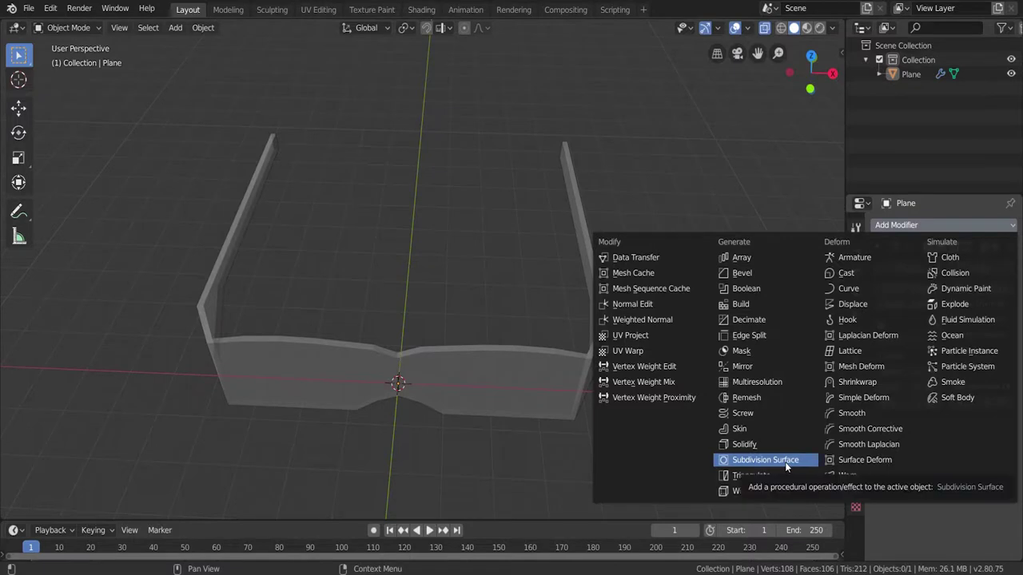
left_click(785, 462)
middle_click_drag(671, 370, 776, 315)
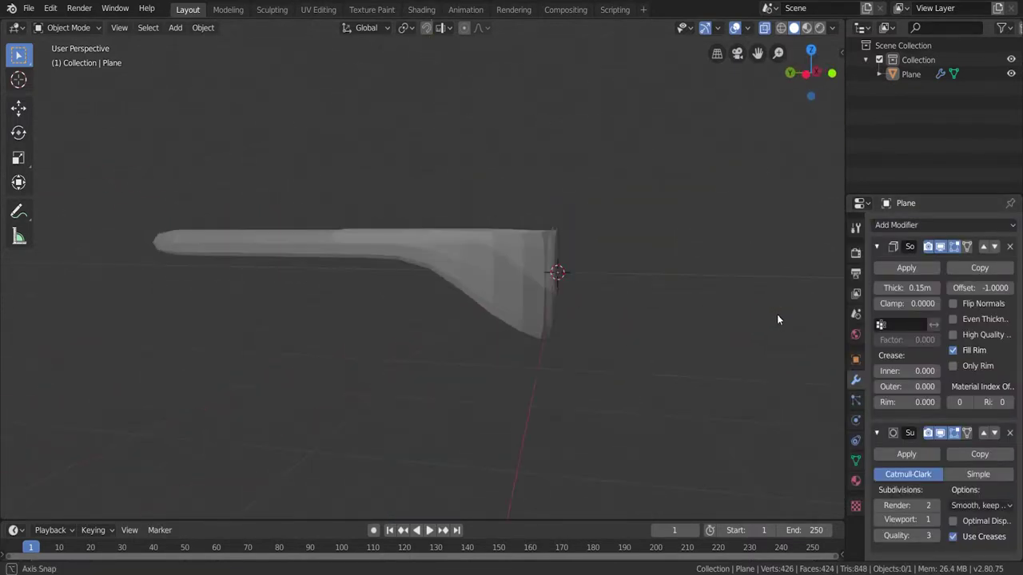
Step: Set the Subdivision Surface modifier's render and viewport subdivisions both to 3
middle_click_drag(660, 268, 623, 269)
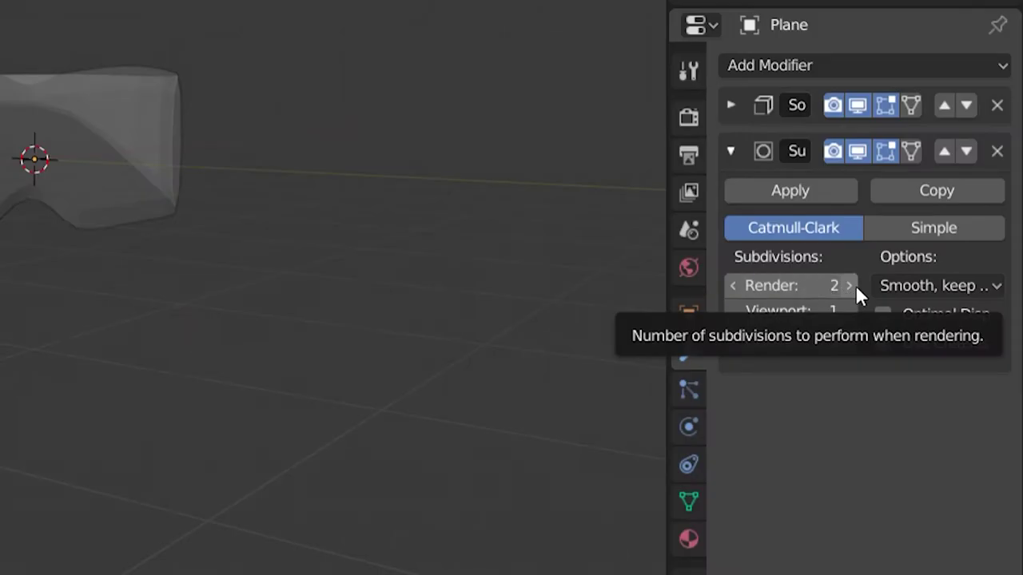
left_click(853, 286)
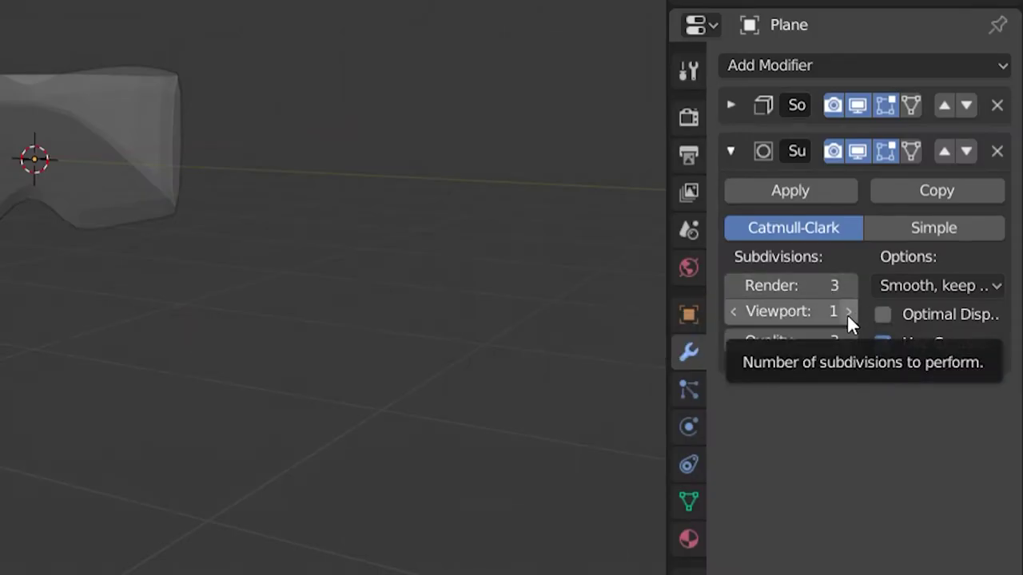
left_click(849, 312)
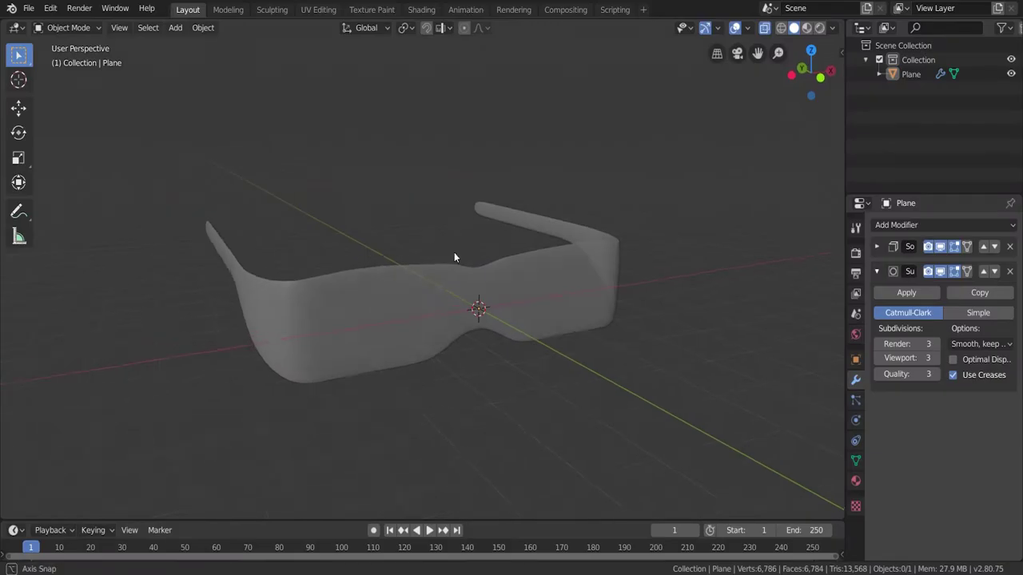
middle_click_drag(454, 258, 771, 293)
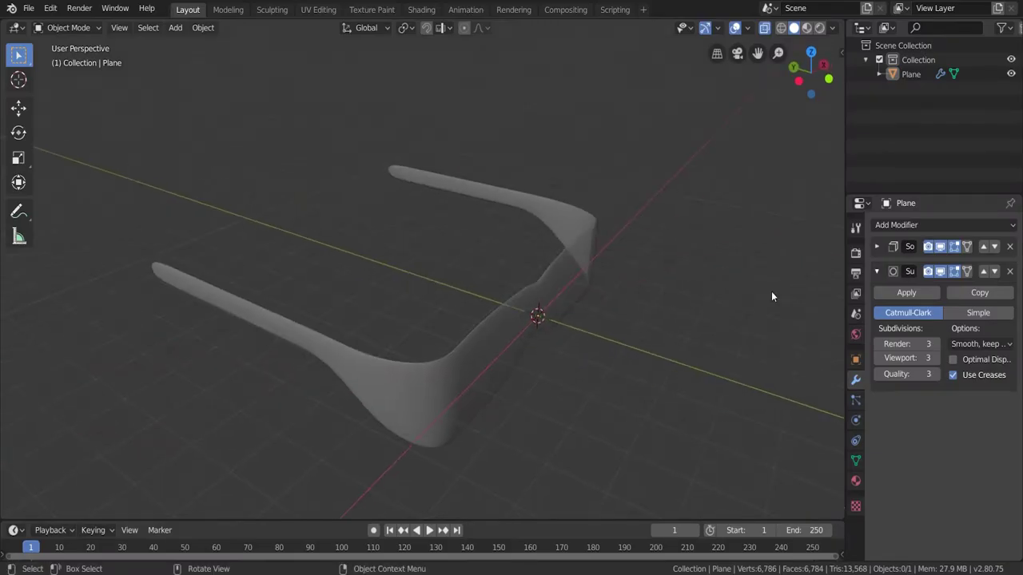
Step: Apply the plane's Subdivision Surface and Solidify modifiers
left_click(908, 293)
left_click(877, 246)
left_click(910, 268)
middle_click_drag(835, 240, 460, 164)
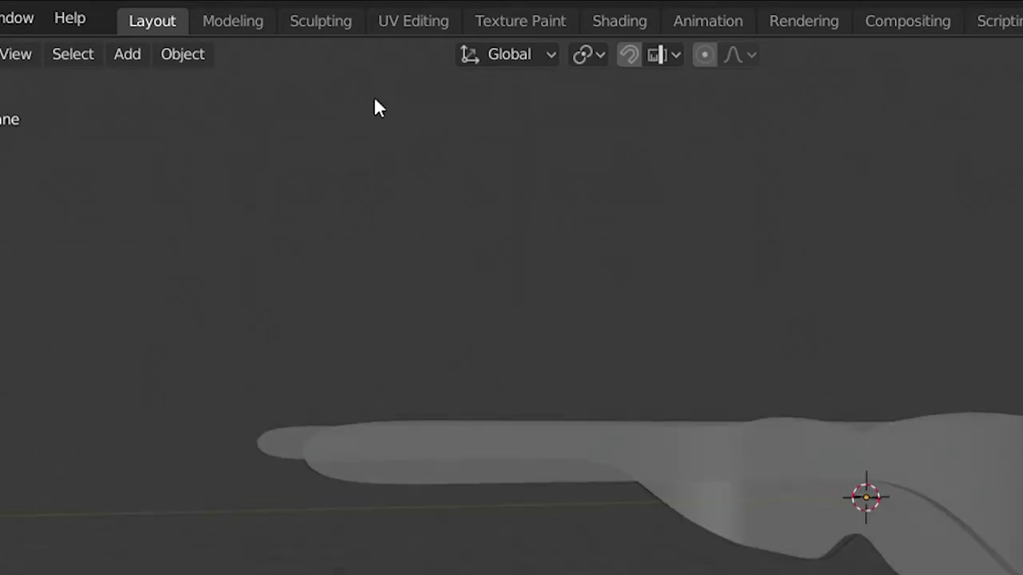
Step: In the Sculpting workspace, enlarge the Grab brush to a radius of about 180 px and pull the tip of the side arm downward
left_click(321, 19)
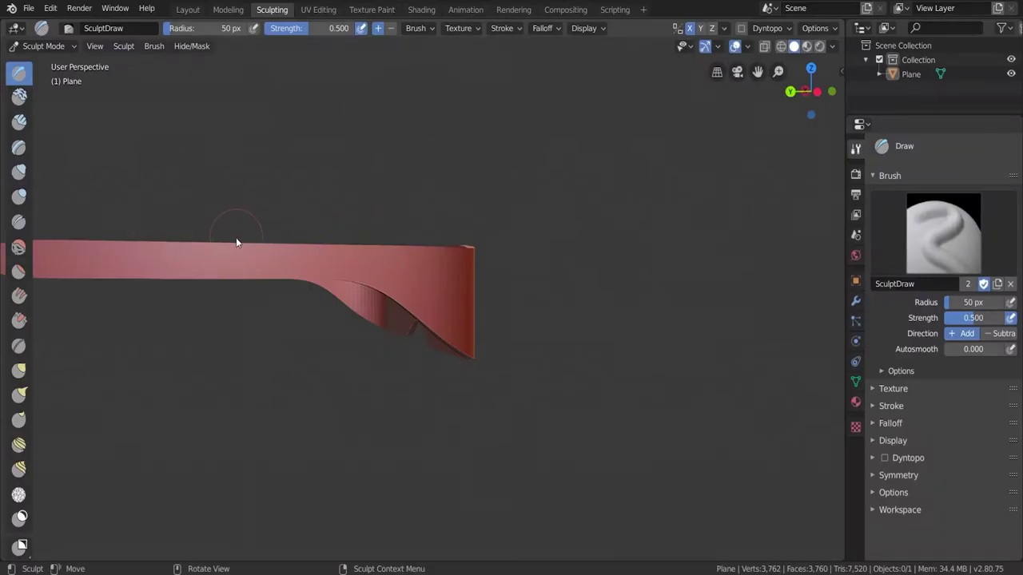
mouse_move(229, 250)
middle_mouse_down()
mouse_move(155, 247)
mouse_move(429, 208)
mouse_move(391, 228)
mouse_move(477, 230)
mouse_move(448, 220)
middle_mouse_up()
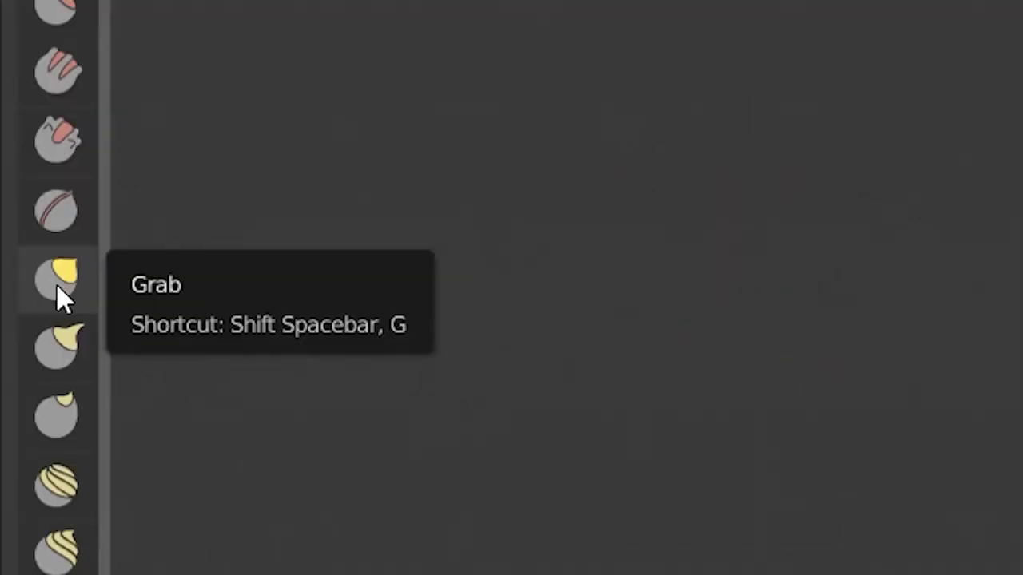
left_click(19, 371)
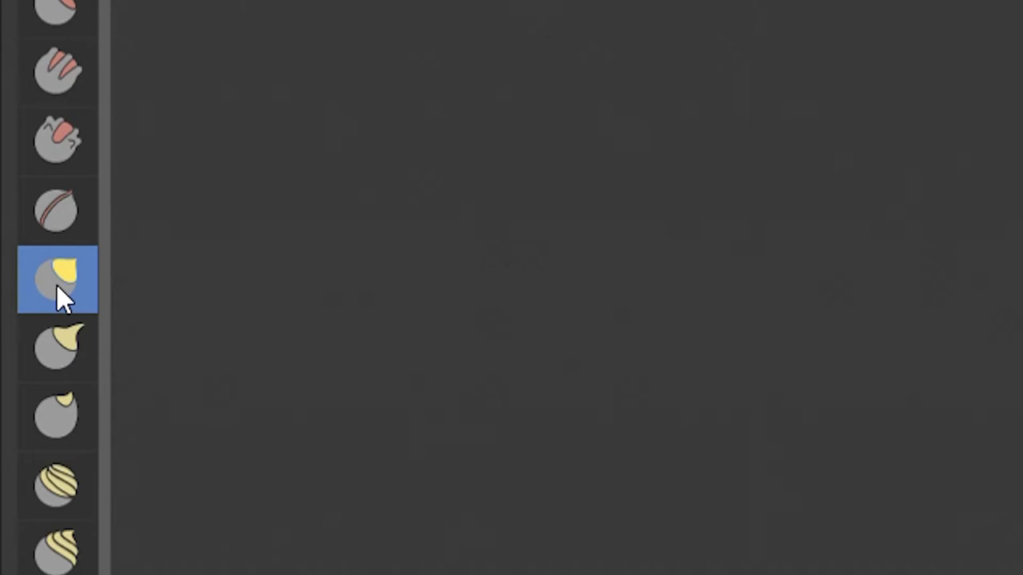
key("f")
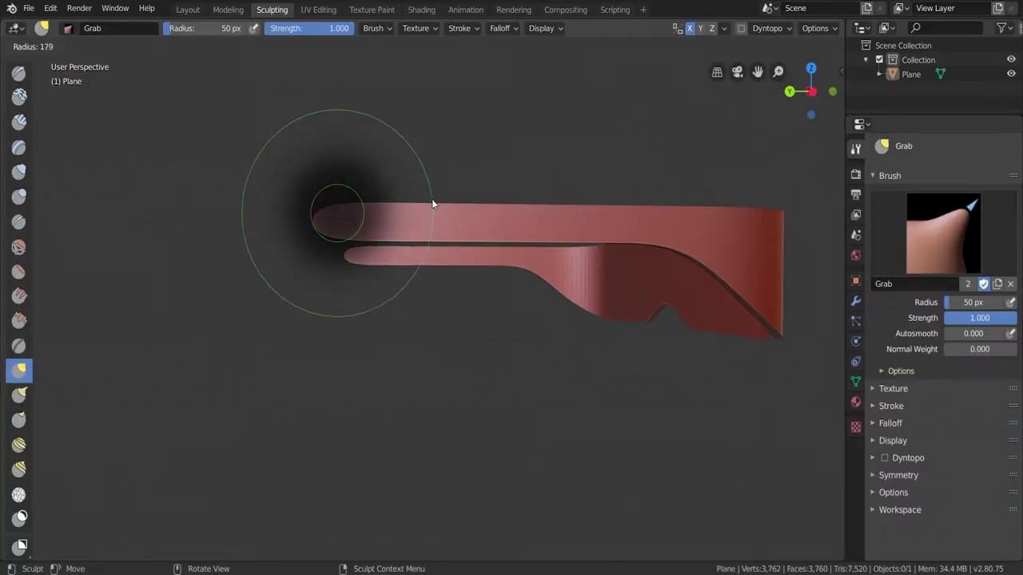
left_click(431, 202)
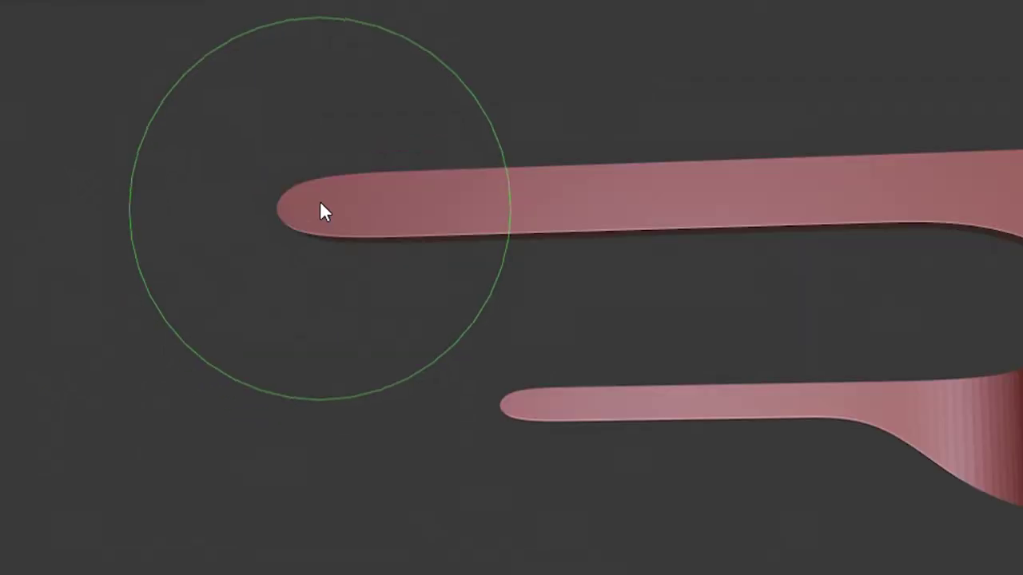
mouse_move(323, 211)
left_mouse_down()
mouse_move(288, 254)
mouse_move(293, 286)
left_mouse_up()
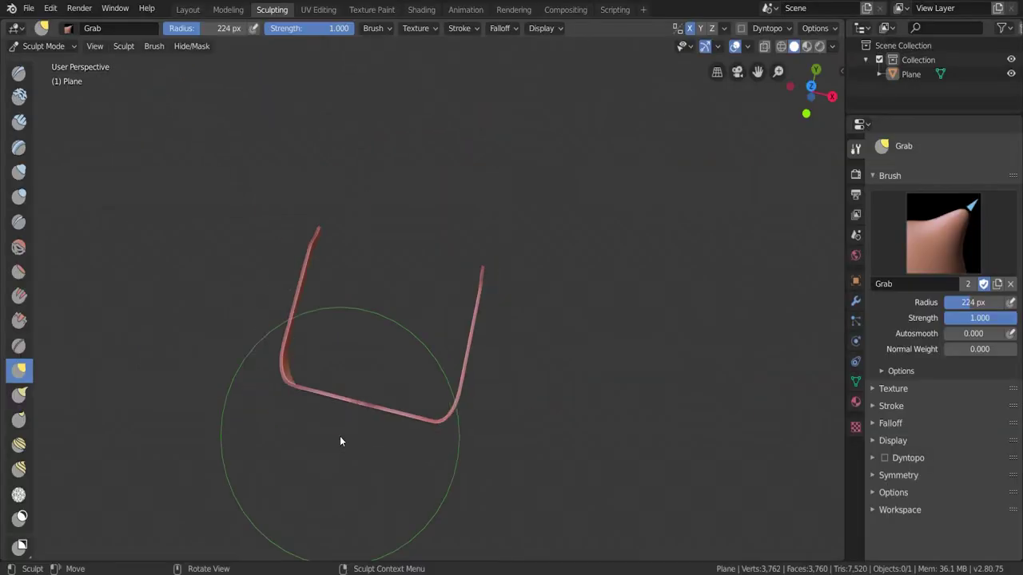
Step: With the Grab brush, pull the middle of the front frame forward into a curve and raise the lower edge of the nose bridge
left_click_drag(358, 402, 355, 415)
mouse_move(355, 415)
middle_mouse_down()
mouse_move(400, 283)
mouse_move(426, 276)
mouse_move(546, 311)
mouse_move(408, 304)
mouse_move(414, 293)
mouse_move(413, 314)
mouse_move(487, 318)
mouse_move(440, 330)
mouse_move(432, 314)
mouse_move(518, 354)
middle_mouse_up()
scroll(519, 355, "up", 5)
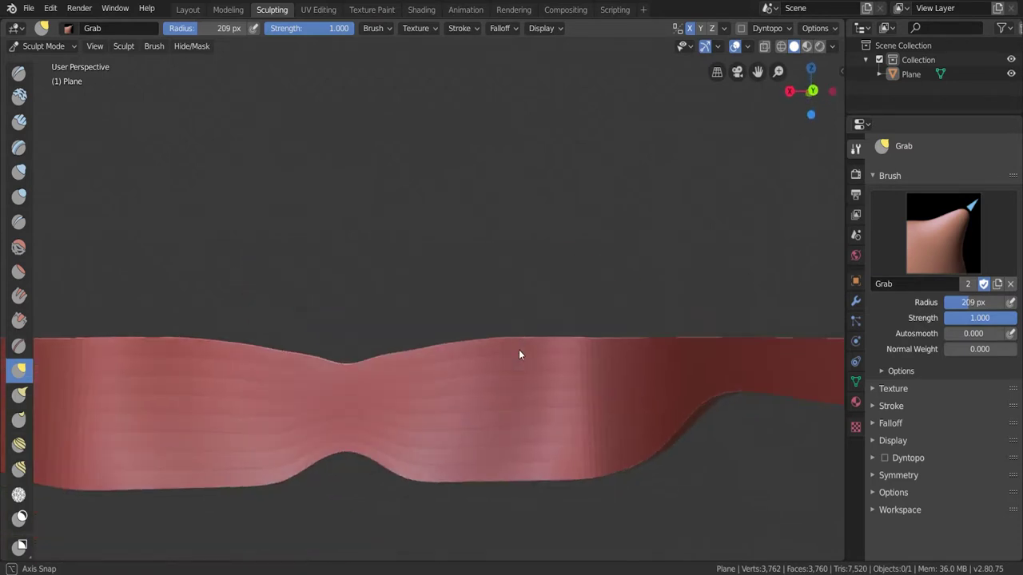
left_click_drag(342, 457, 344, 442)
mouse_move(345, 443)
middle_mouse_down()
mouse_move(447, 347)
mouse_move(359, 378)
mouse_move(308, 368)
middle_mouse_up()
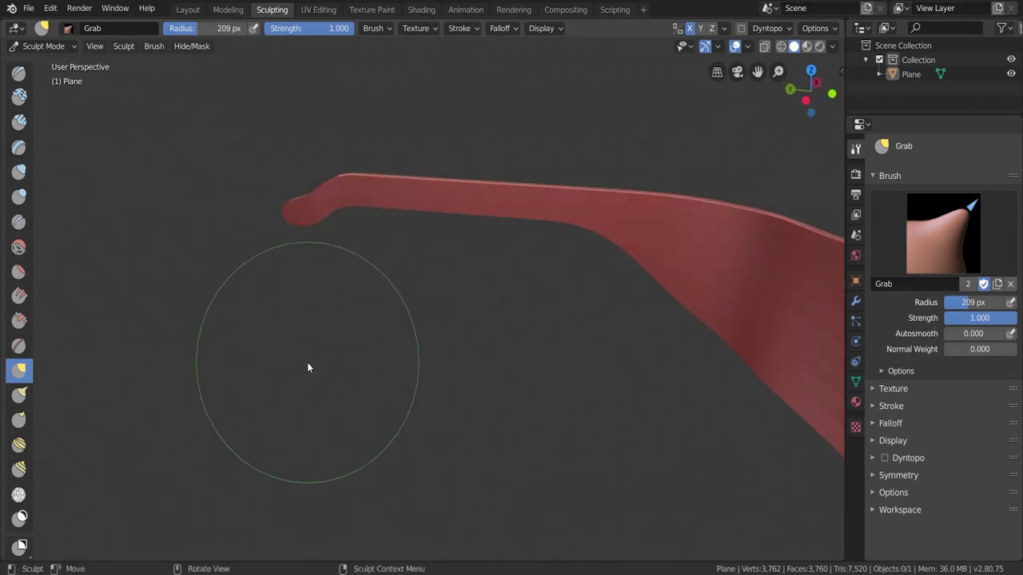
Step: Shrink the brush radius, switch to the Draw brush and carve inward on the inner side of the nose bridge
scroll(308, 368, "down", 3)
key("grave")
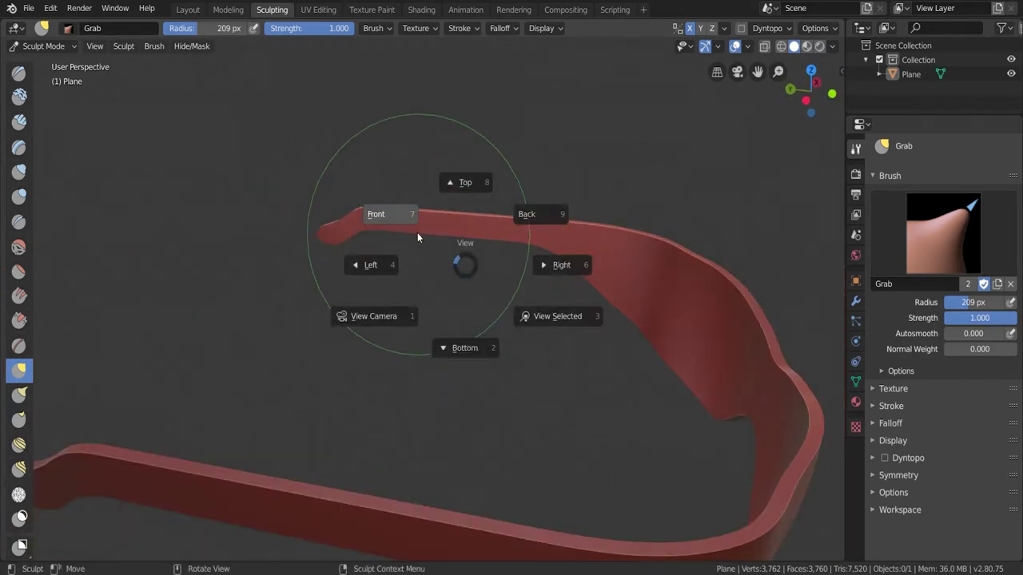
left_click(416, 229)
scroll(514, 309, "down", 4)
mouse_move(514, 309)
middle_mouse_down()
mouse_move(488, 300)
mouse_move(488, 376)
mouse_move(456, 480)
middle_mouse_up()
key("f")
left_click(445, 293)
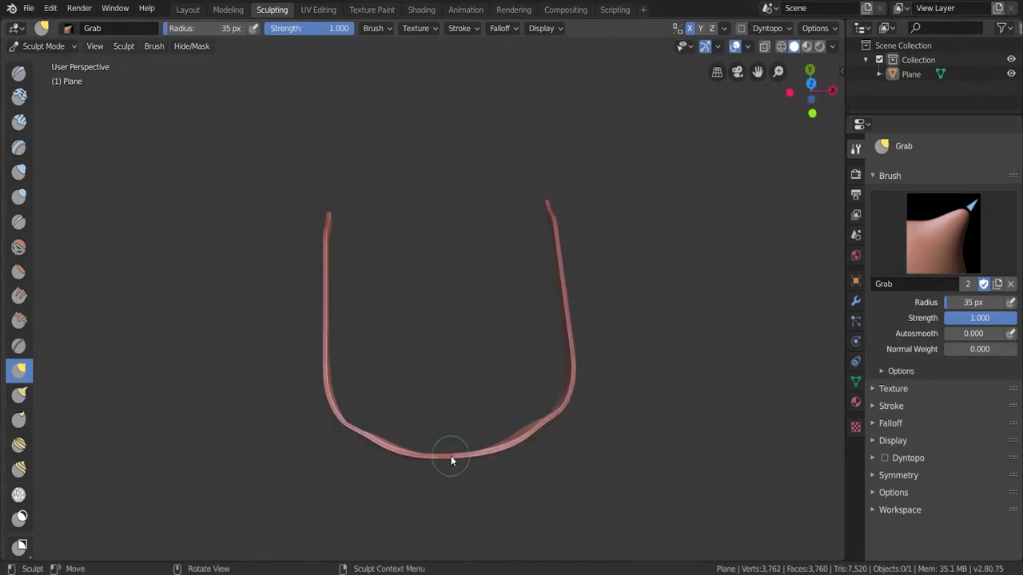
middle_click_drag(463, 439, 376, 383)
key("x")
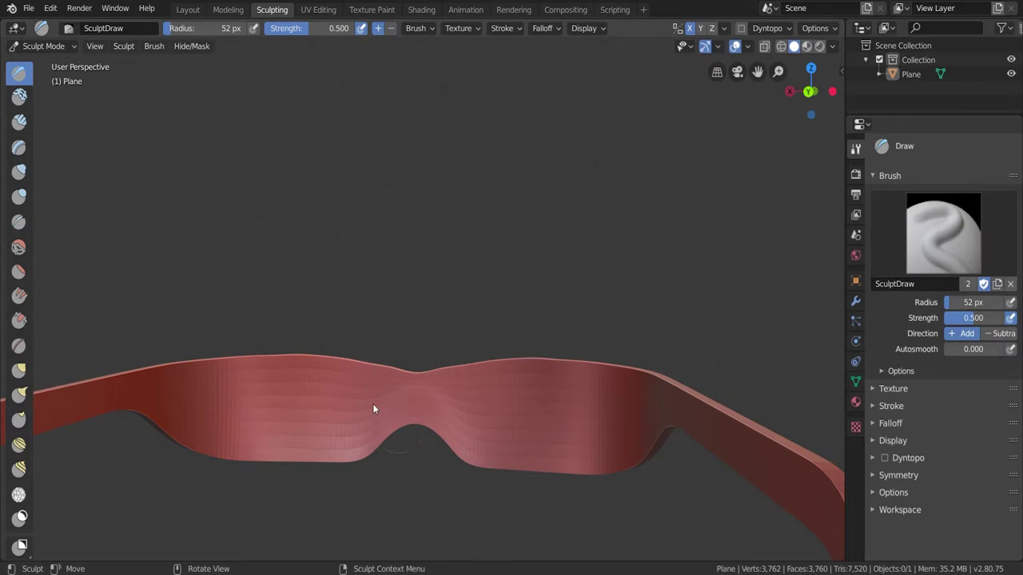
left_click_drag(416, 398, 409, 404, "ctrl")
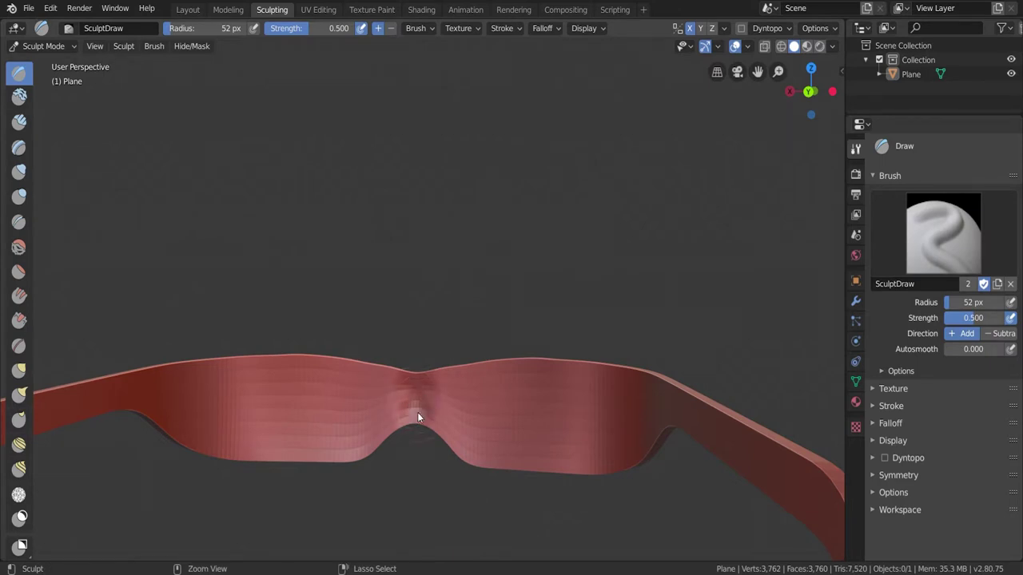
Step: Smooth the front surface around the nose bridge with the Smooth brush at 0.500 strength
mouse_move(521, 318)
middle_mouse_down()
mouse_move(434, 360)
mouse_move(315, 297)
mouse_move(354, 333)
mouse_move(497, 349)
mouse_move(448, 343)
middle_mouse_up()
left_click(18, 247)
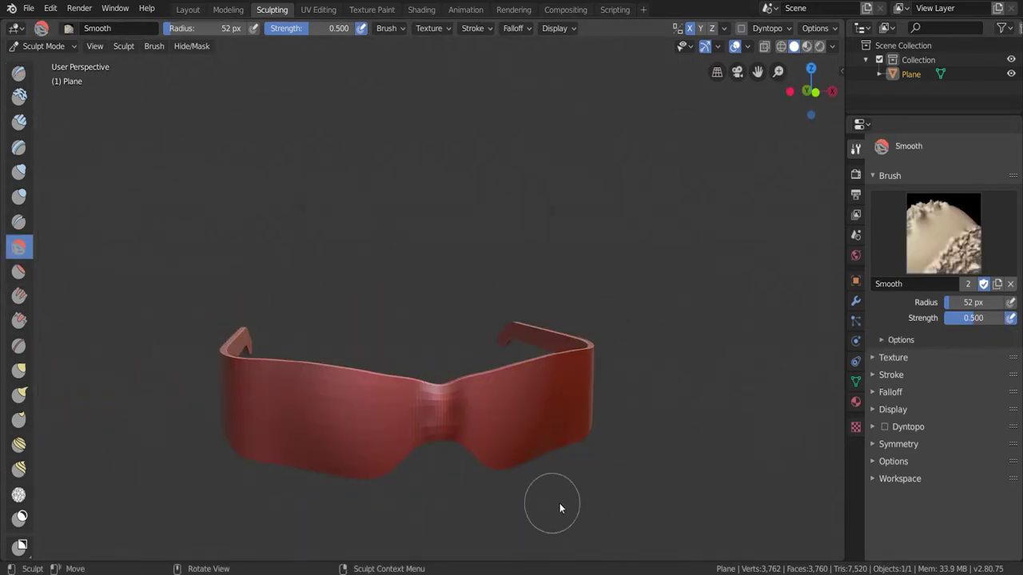
mouse_move(442, 418)
left_mouse_down()
mouse_move(432, 406)
mouse_move(461, 406)
left_mouse_up()
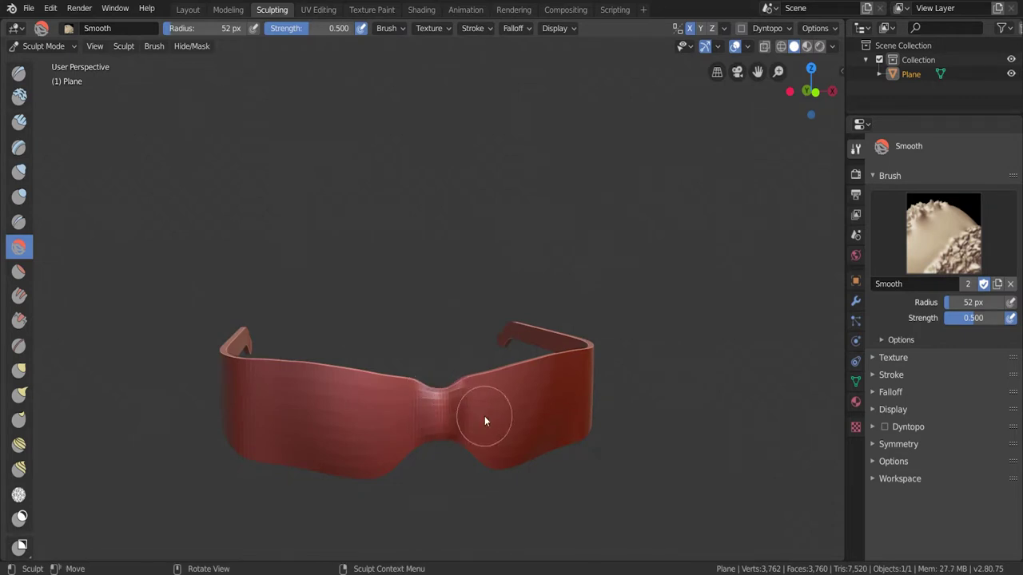
middle_click_drag(431, 431, 404, 381, "ctrl")
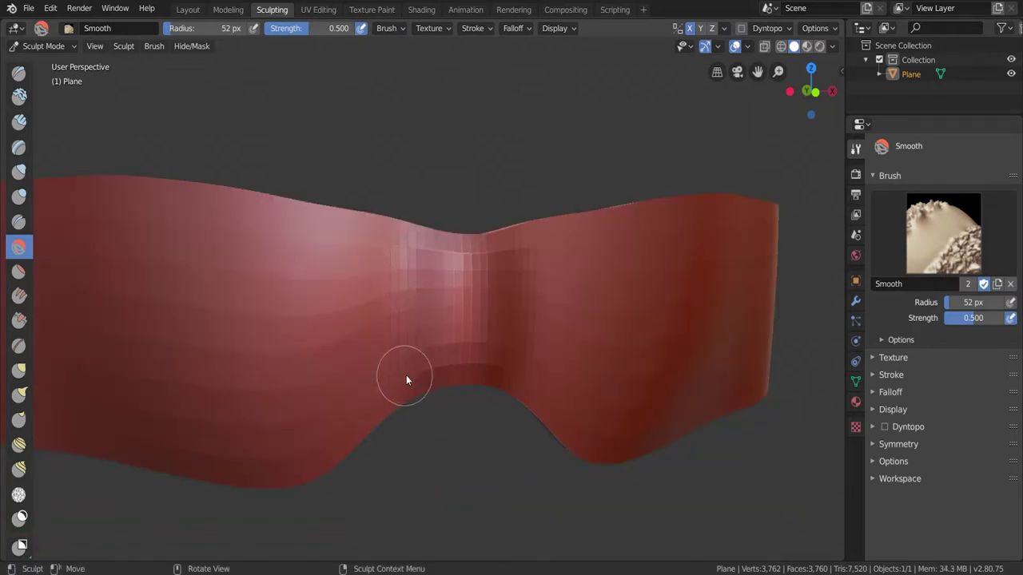
mouse_move(507, 297)
middle_mouse_down()
mouse_move(646, 327)
mouse_move(490, 287)
middle_mouse_up()
mouse_move(490, 286)
left_mouse_down()
mouse_move(433, 267)
mouse_move(421, 275)
mouse_move(425, 315)
mouse_move(394, 257)
mouse_move(382, 305)
mouse_move(403, 315)
left_mouse_up()
mouse_move(448, 267)
middle_mouse_down()
mouse_move(459, 290)
mouse_move(366, 217)
mouse_move(444, 303)
mouse_move(535, 274)
mouse_move(548, 344)
mouse_move(623, 287)
mouse_move(566, 324)
middle_mouse_up()
scroll(445, 303, "down", 3)
scroll(548, 344, "up", 3)
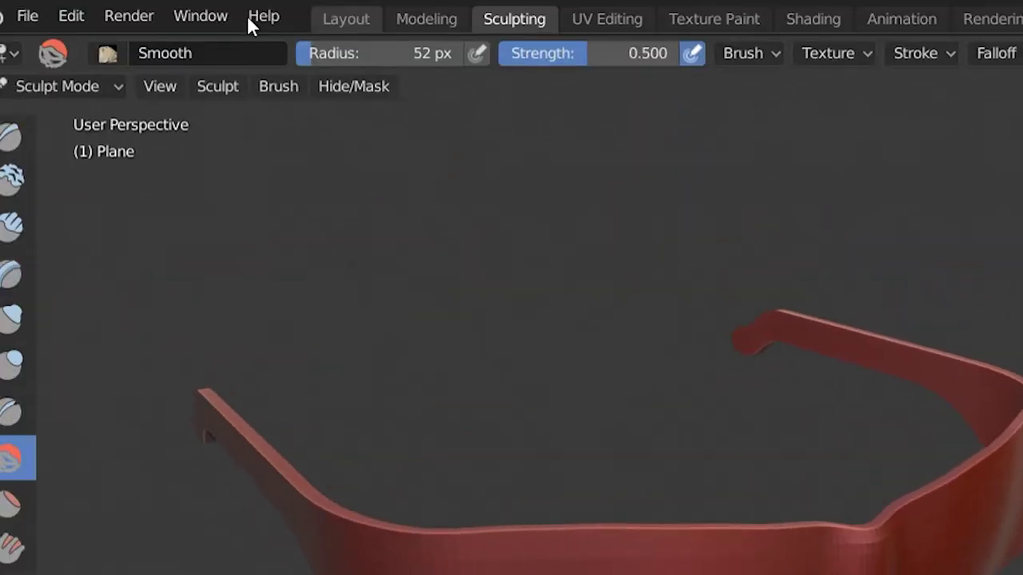
Step: Back in the Layout workspace, give the glasses a new material with a Glass BSDF surface
left_click(340, 18)
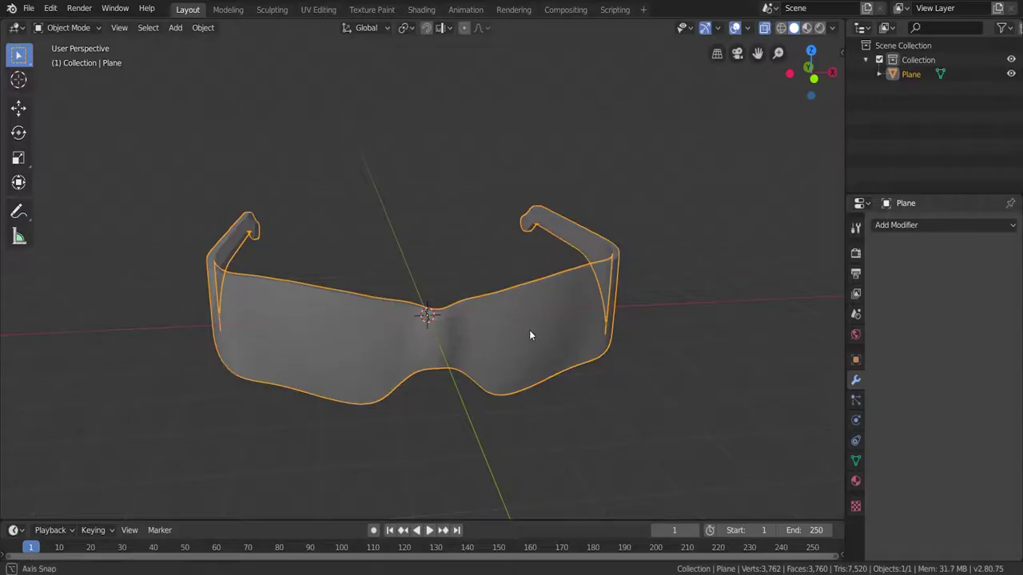
middle_click_drag(533, 335, 587, 368)
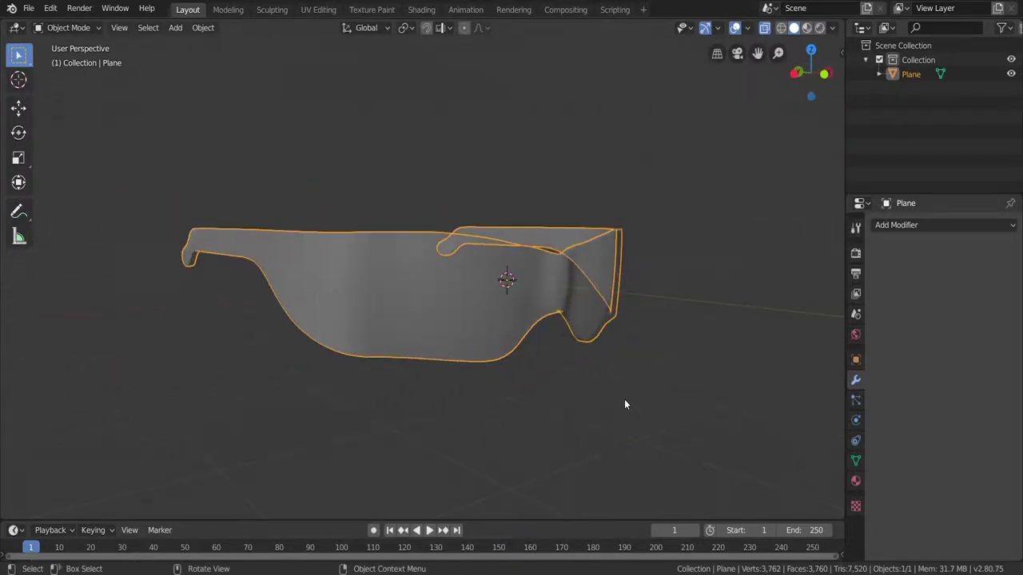
left_click(527, 313)
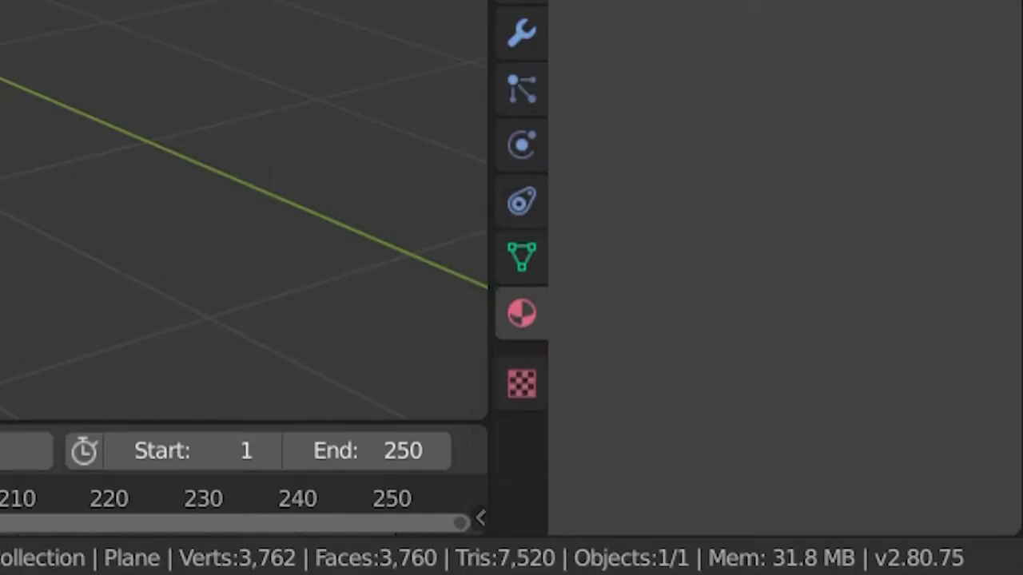
left_click(863, 287)
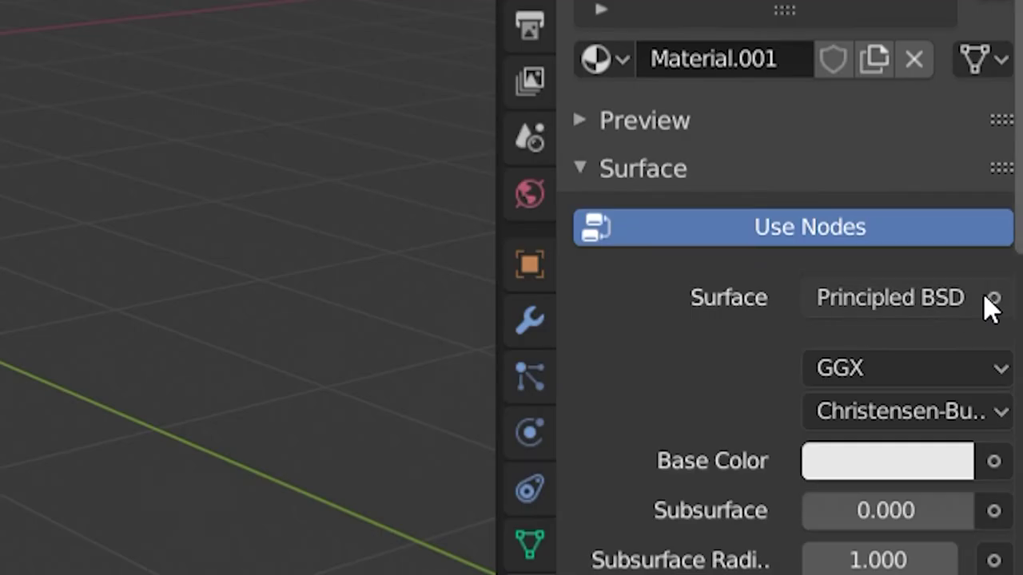
left_click(984, 295)
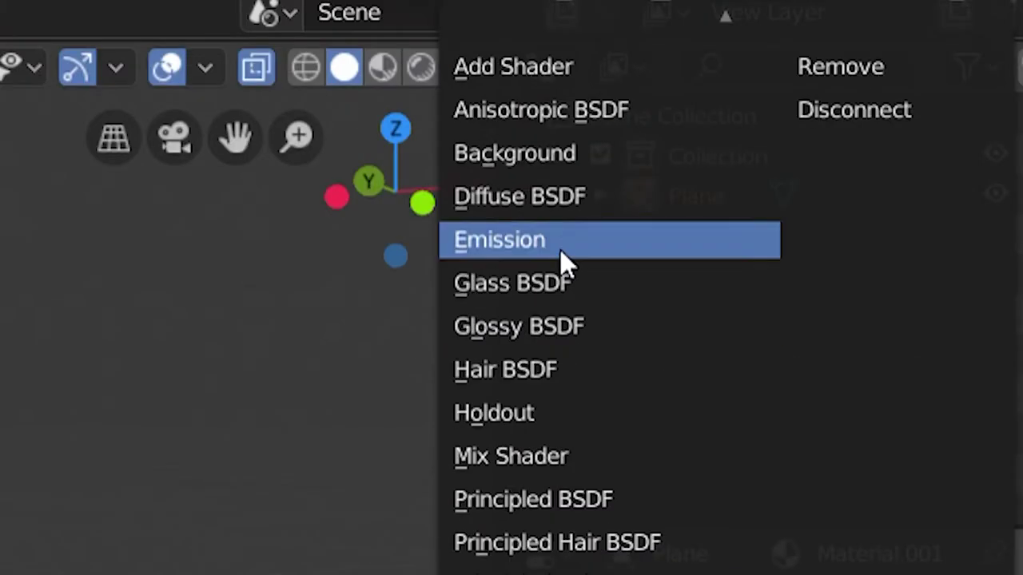
left_click(561, 279)
Step: Switch the viewport to Look Dev shading and apply Shade Smooth to the glasses
key("z")
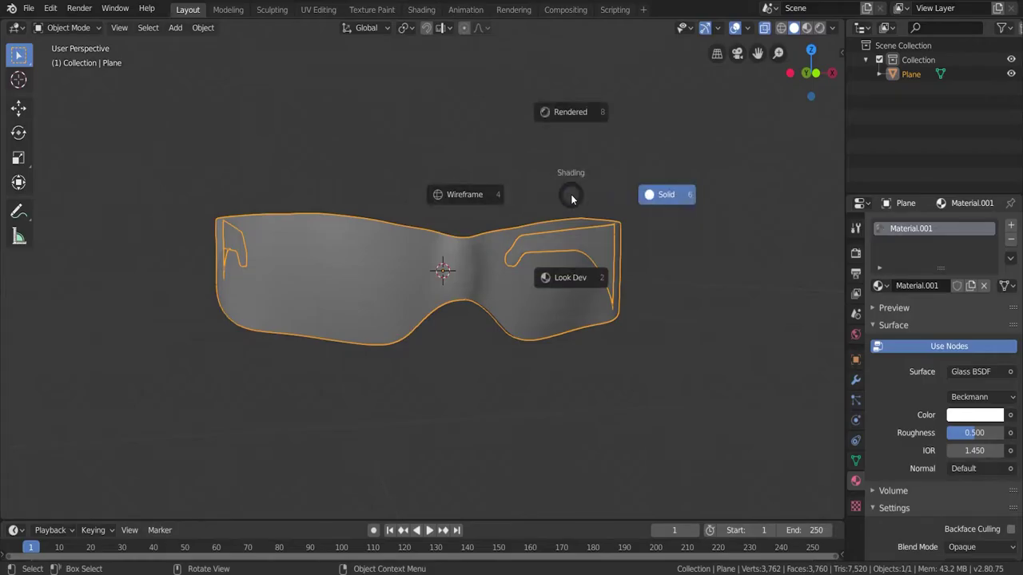
left_click(560, 277)
mouse_move(566, 280)
middle_mouse_down()
mouse_move(491, 240)
mouse_move(651, 214)
mouse_move(452, 207)
mouse_move(360, 143)
middle_mouse_up()
left_click(203, 28)
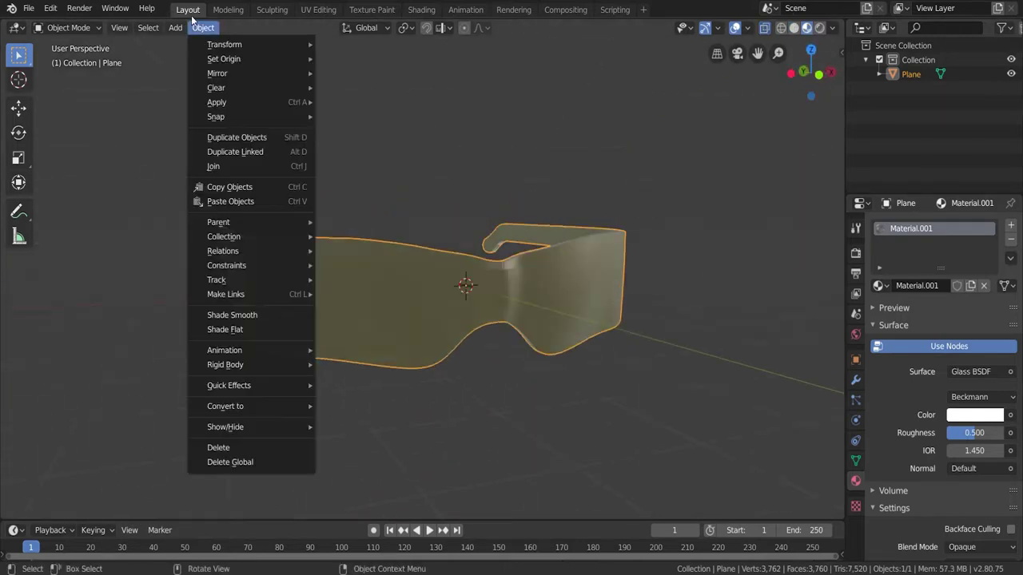
left_click(241, 316)
middle_click_drag(369, 270, 503, 145)
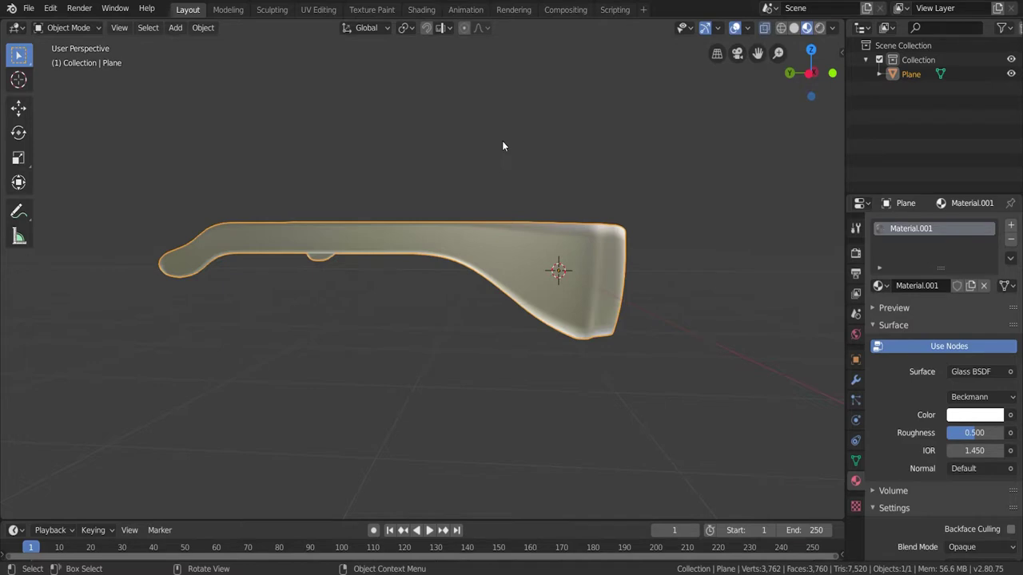
Step: In Edit Mode, use face select from the left view to select the side arms up to where they widen toward the front
middle_click_drag(549, 151, 521, 205)
key("Tab")
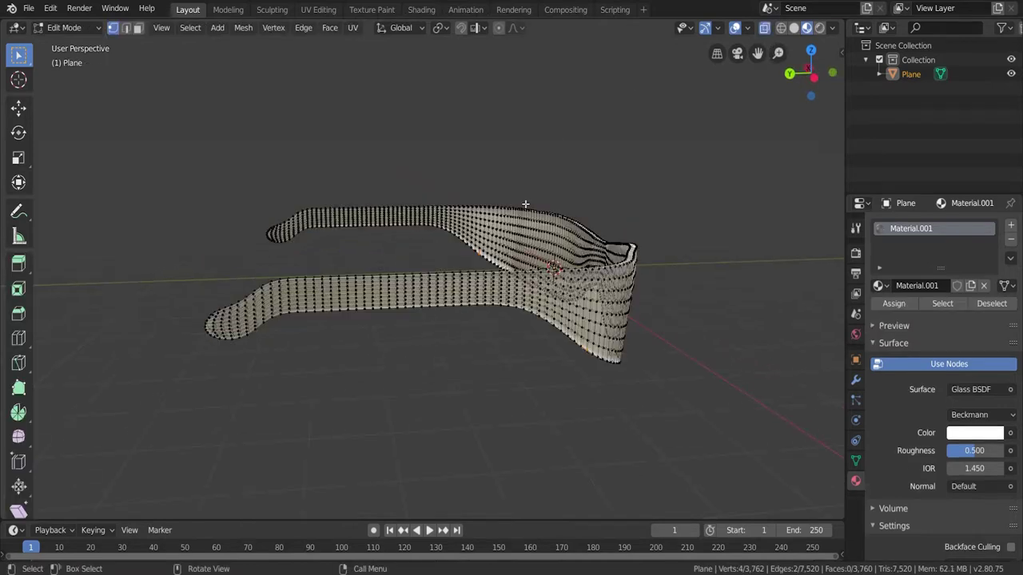
key("grave")
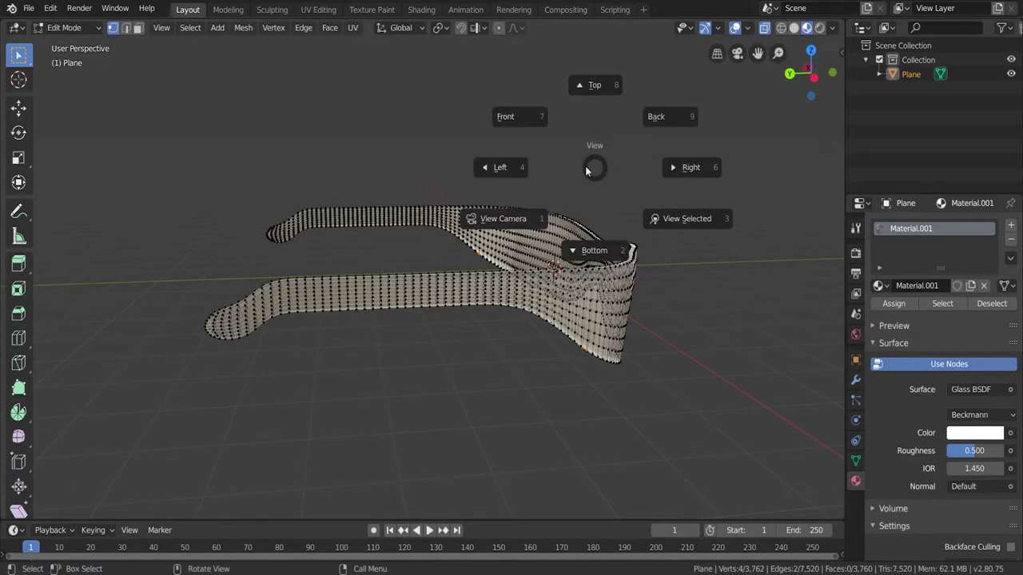
left_click(499, 168)
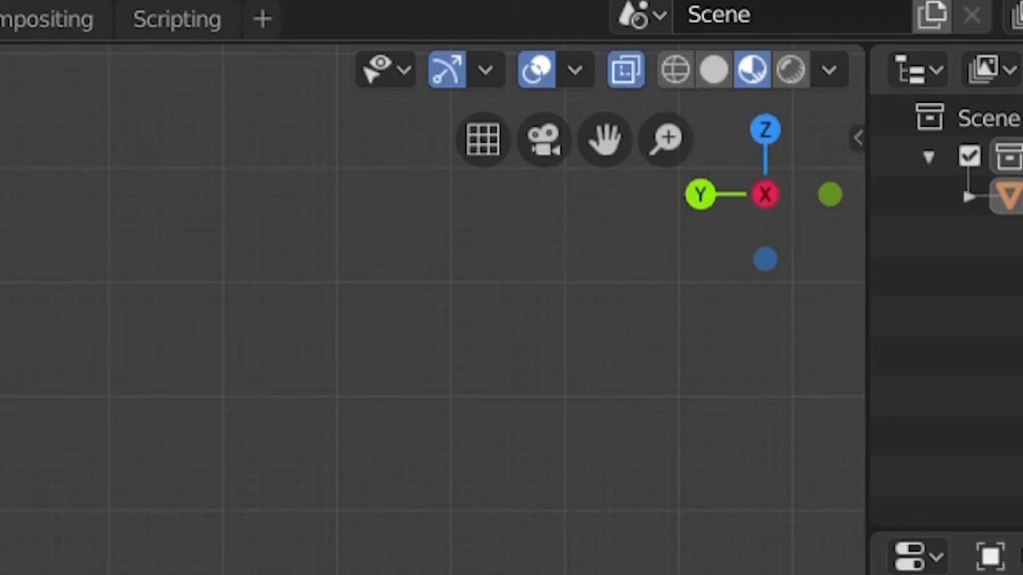
left_click_drag(199, 149, 522, 340)
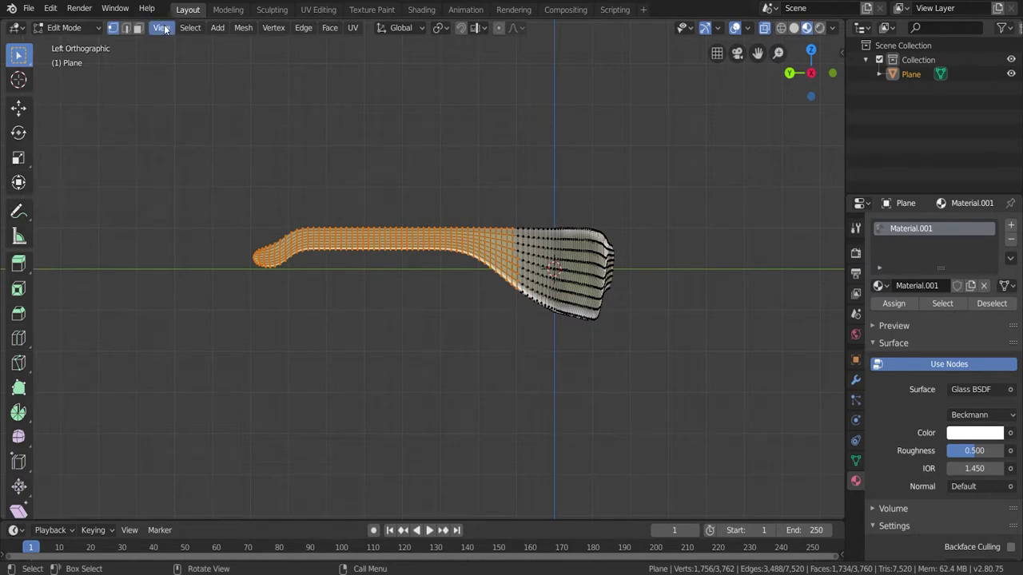
key("3")
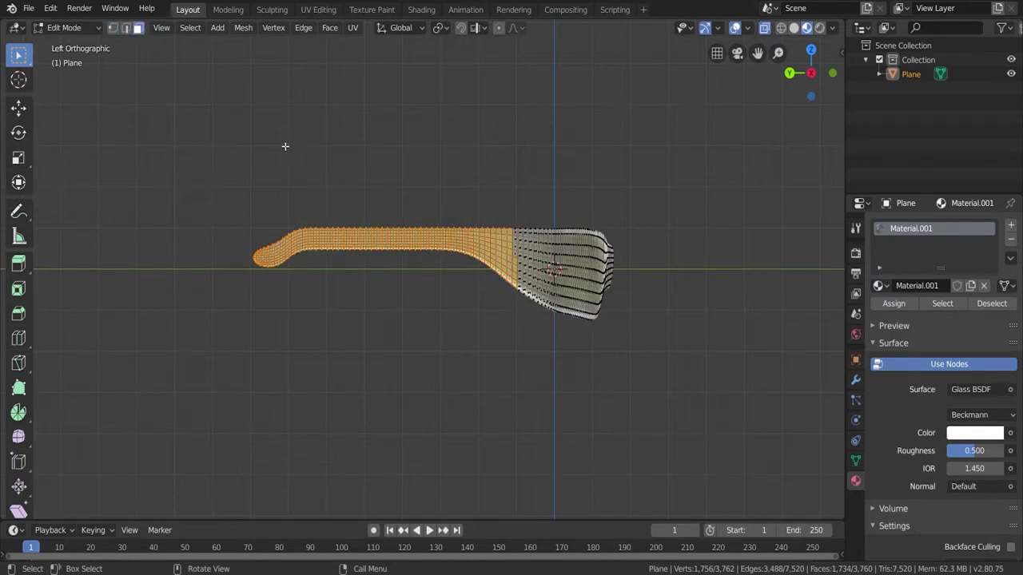
left_click_drag(220, 167, 520, 352)
middle_click_drag(580, 152, 925, 224)
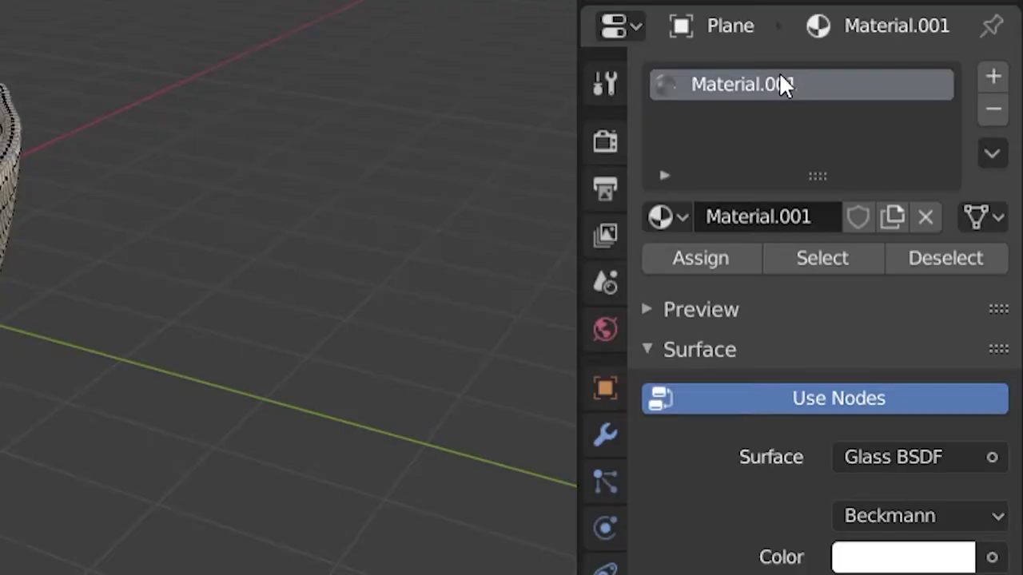
Step: Rename the glasses' existing material to "Glass"
double_click(753, 85)
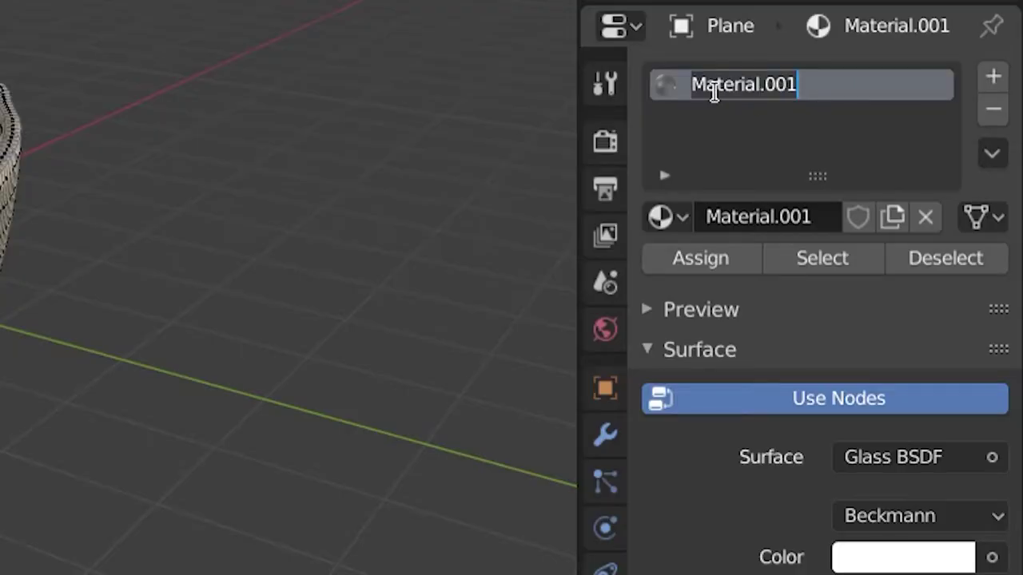
type("Glass")
key("Return")
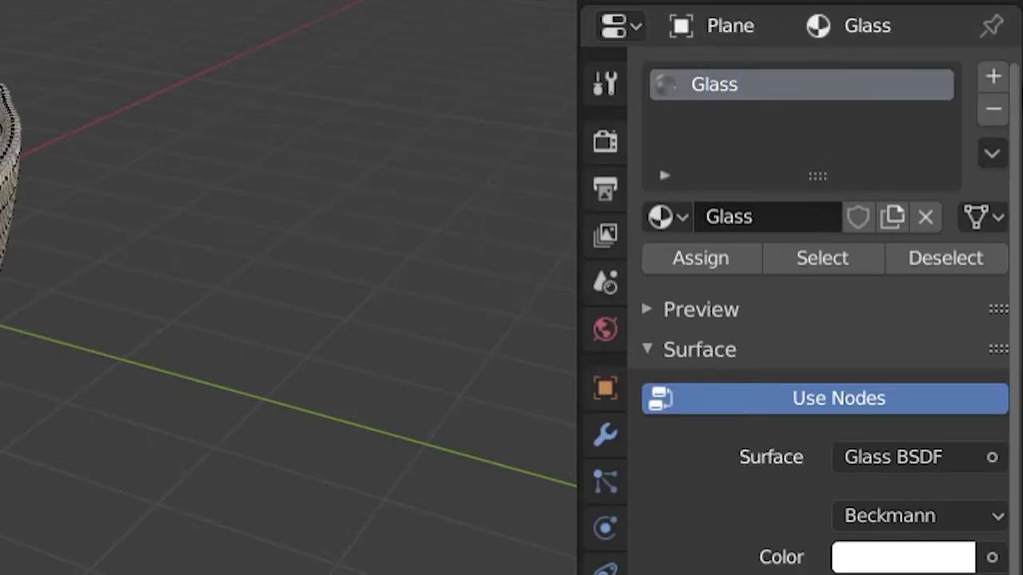
Step: Add a second material to the glasses and give it a very dark yellow Base Color
left_click(988, 73)
left_click(783, 276)
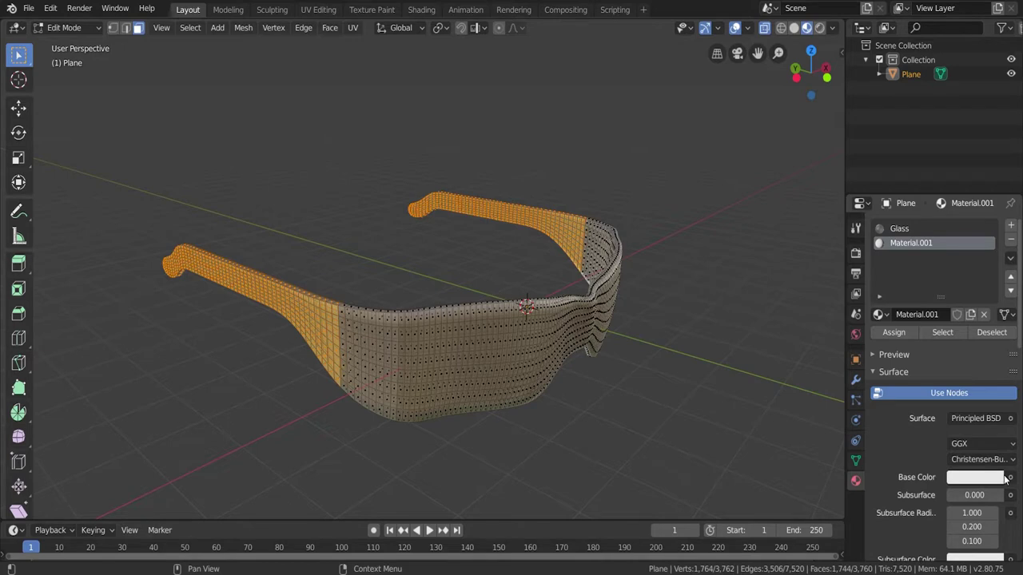
left_click(991, 480)
left_click_drag(959, 441, 905, 441)
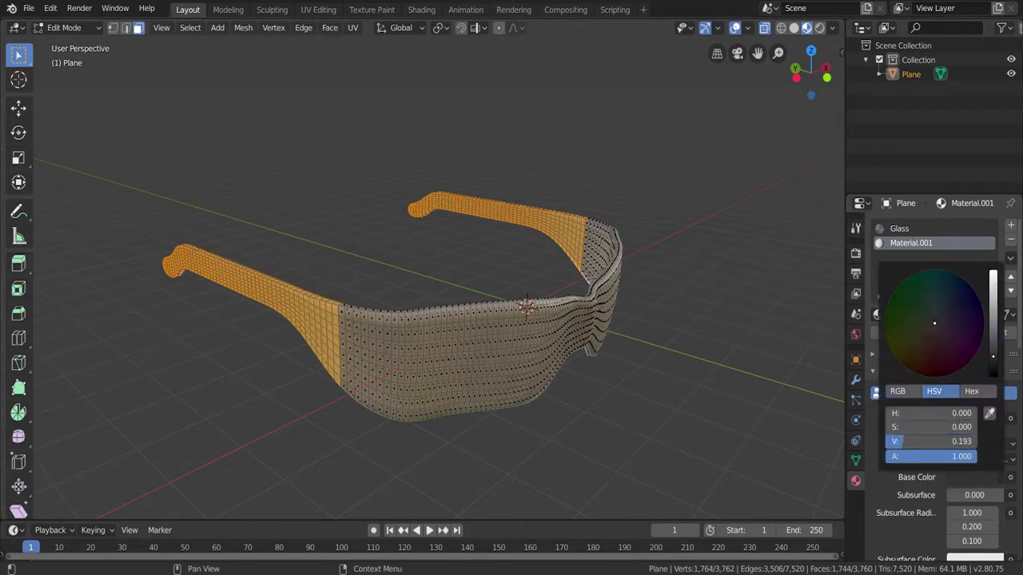
mouse_move(931, 319)
left_mouse_down()
mouse_move(959, 374)
mouse_move(896, 359)
left_mouse_up()
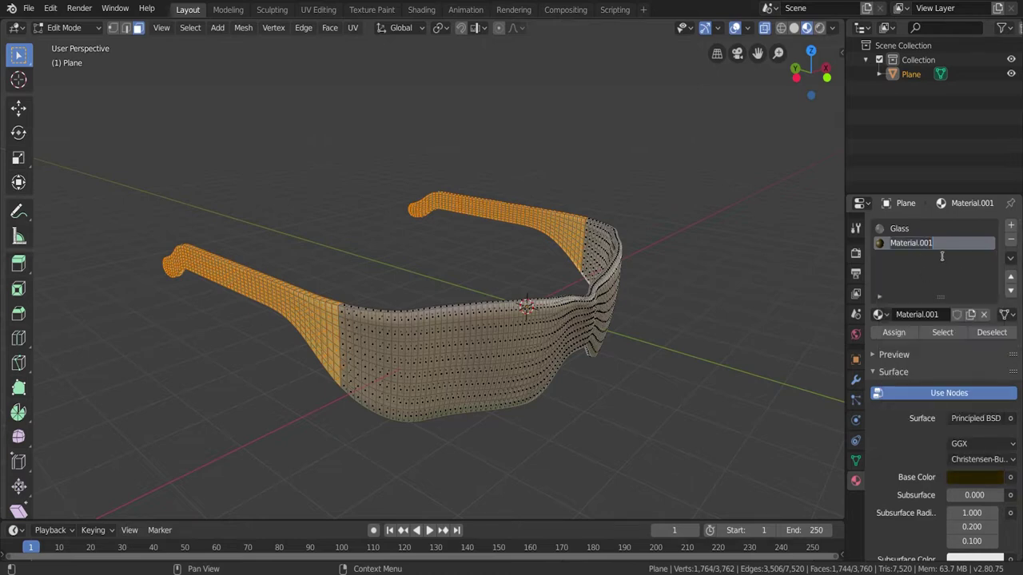
Step: Name the second material "Solid", assign it to the selected side arms and return to Object Mode
type("Solid")
key("Return")
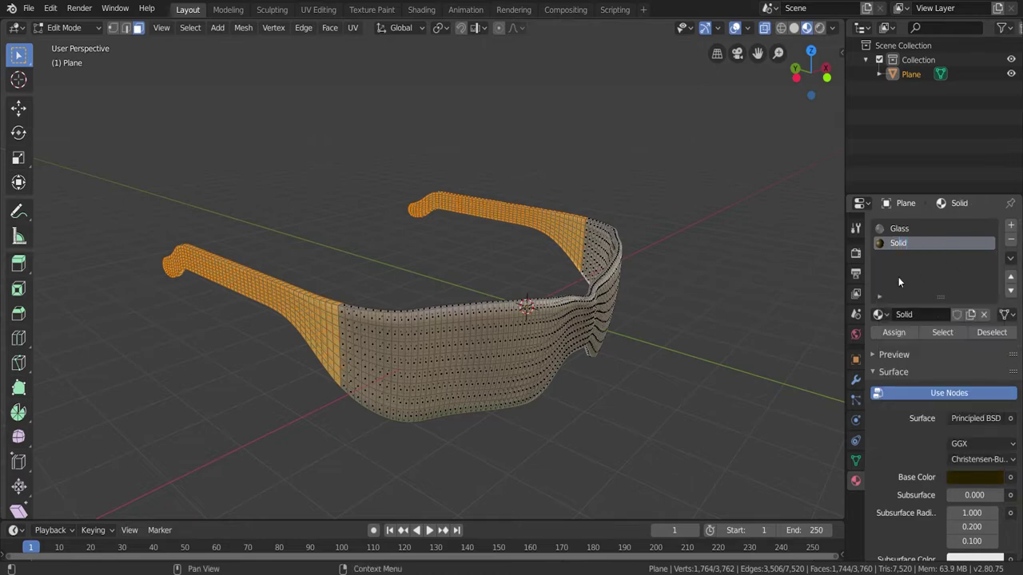
left_click(887, 333)
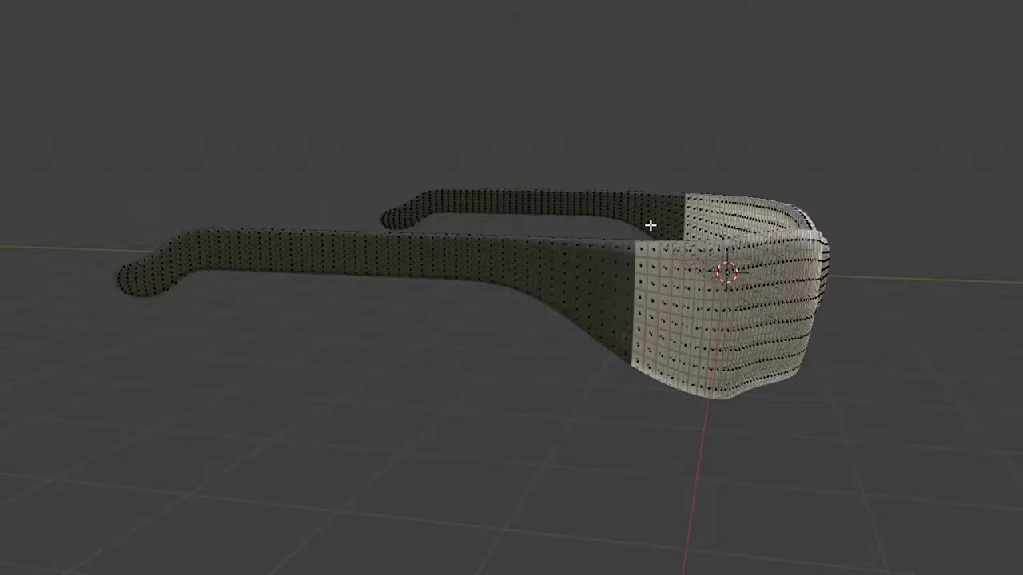
key("Tab")
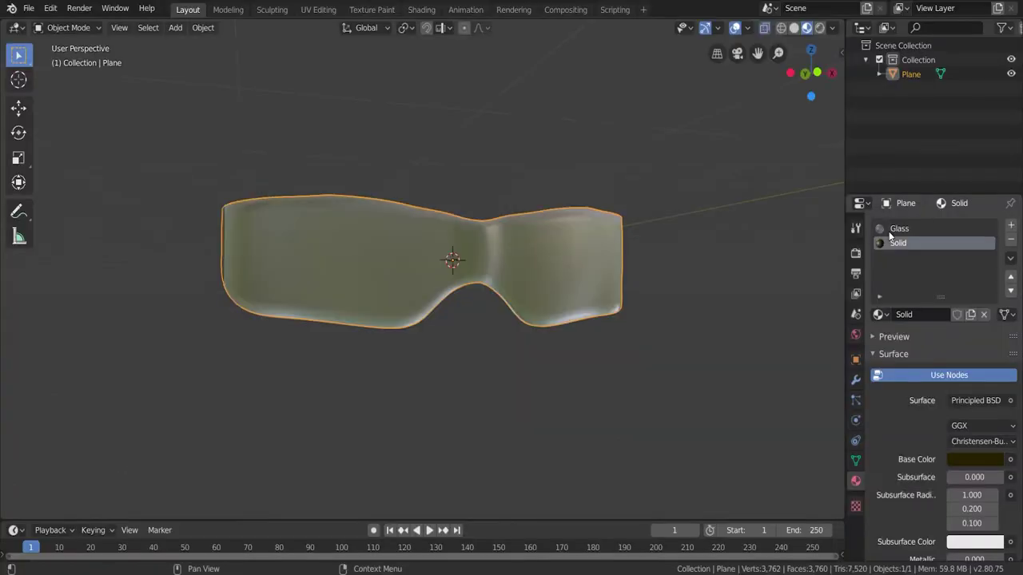
Step: Darken the Glass material's color to an HSV value of about 0.273
left_click(889, 231)
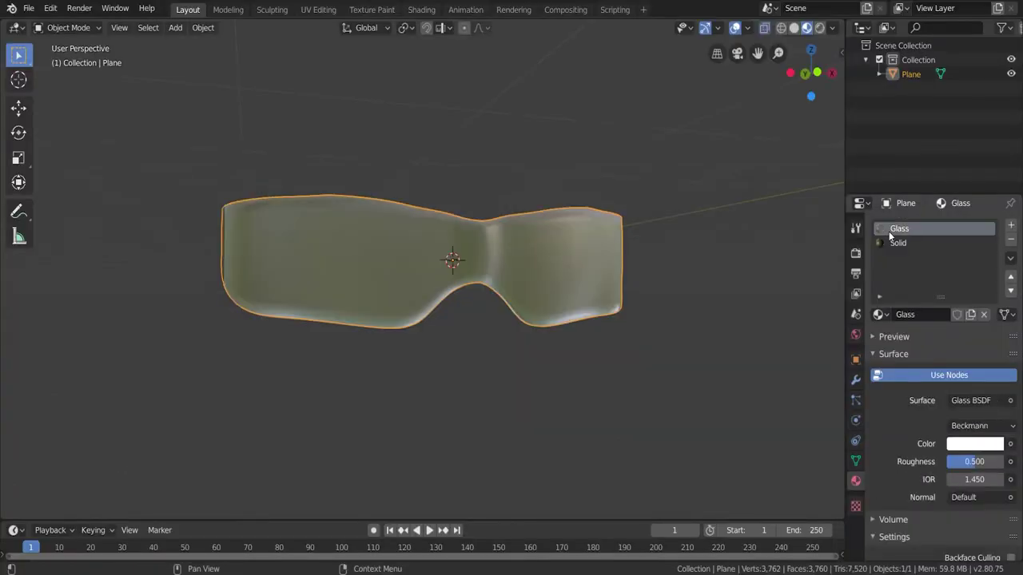
left_click(997, 444)
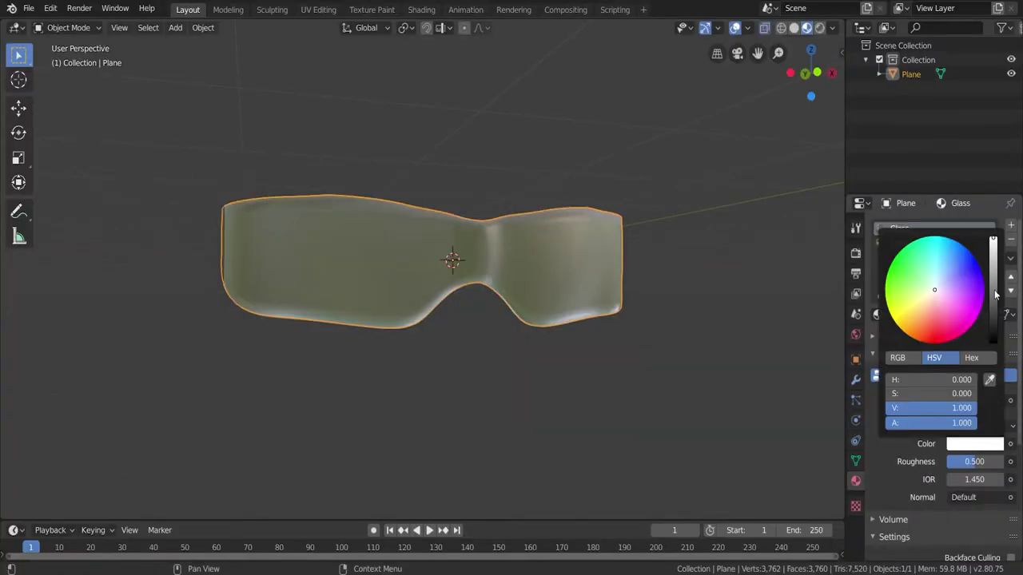
left_click_drag(993, 291, 992, 313)
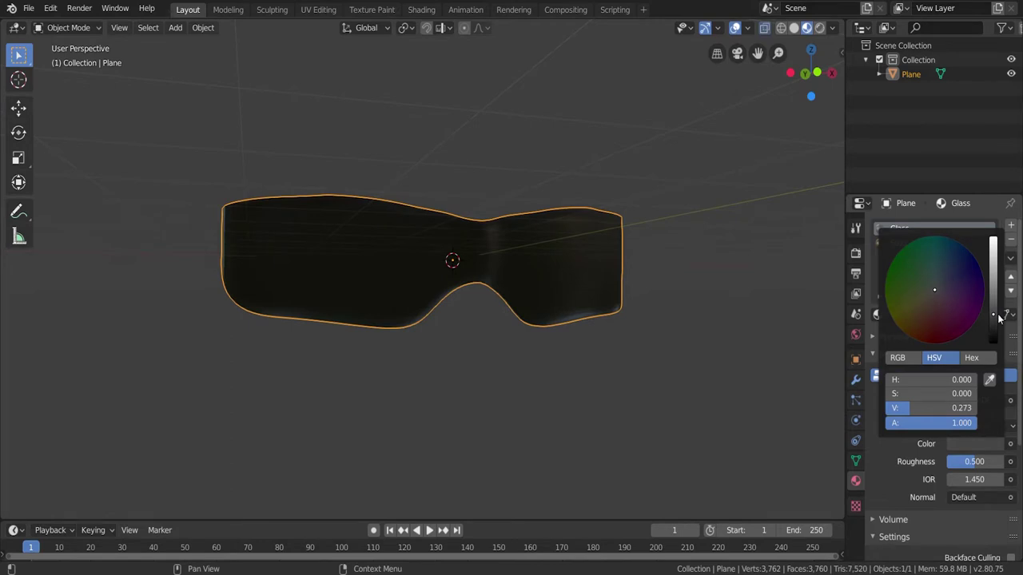
Step: From the front view, raise the glasses about 1.23 m along the Z axis
middle_click_drag(615, 348, 461, 270)
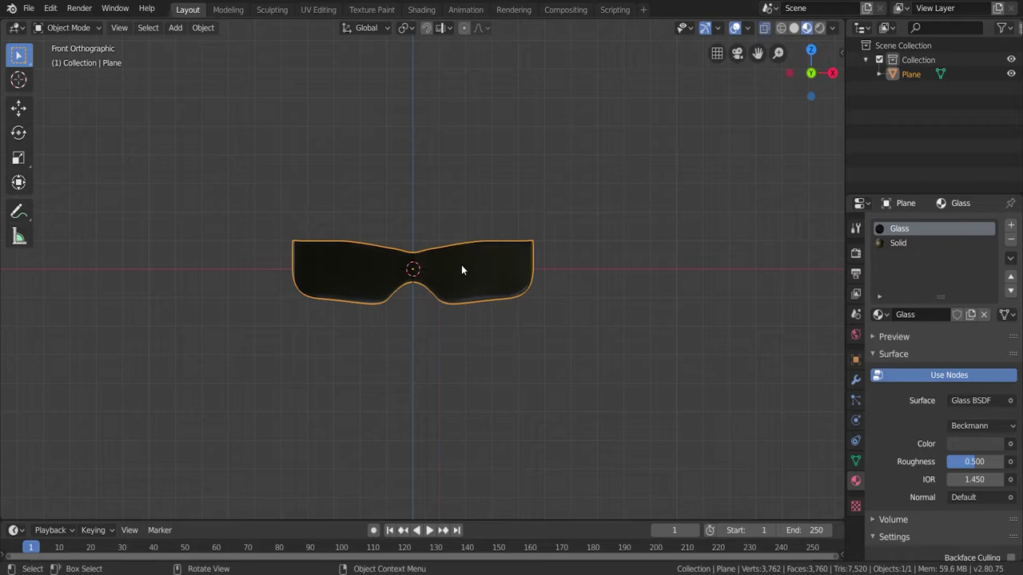
key("g")
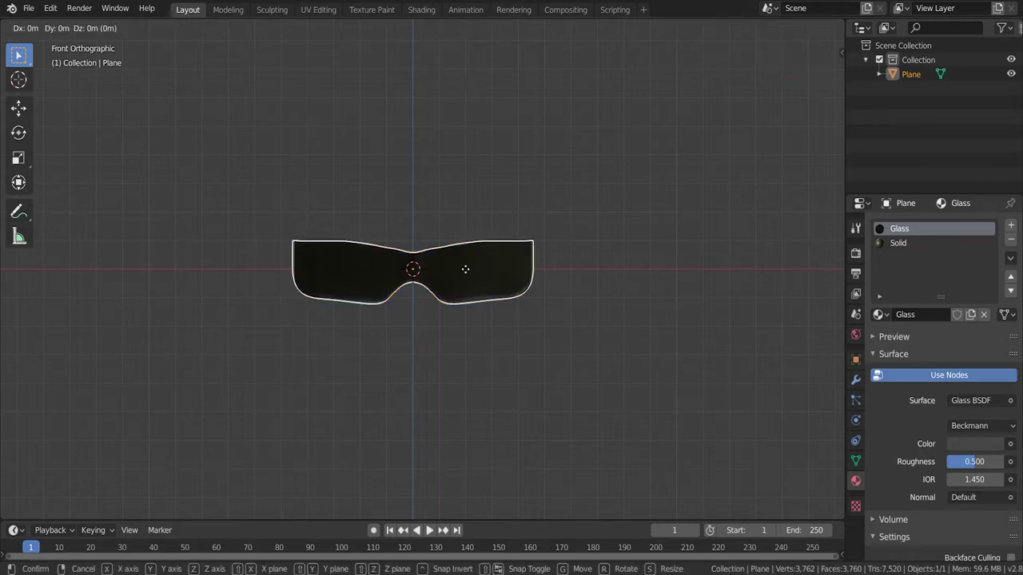
key("z")
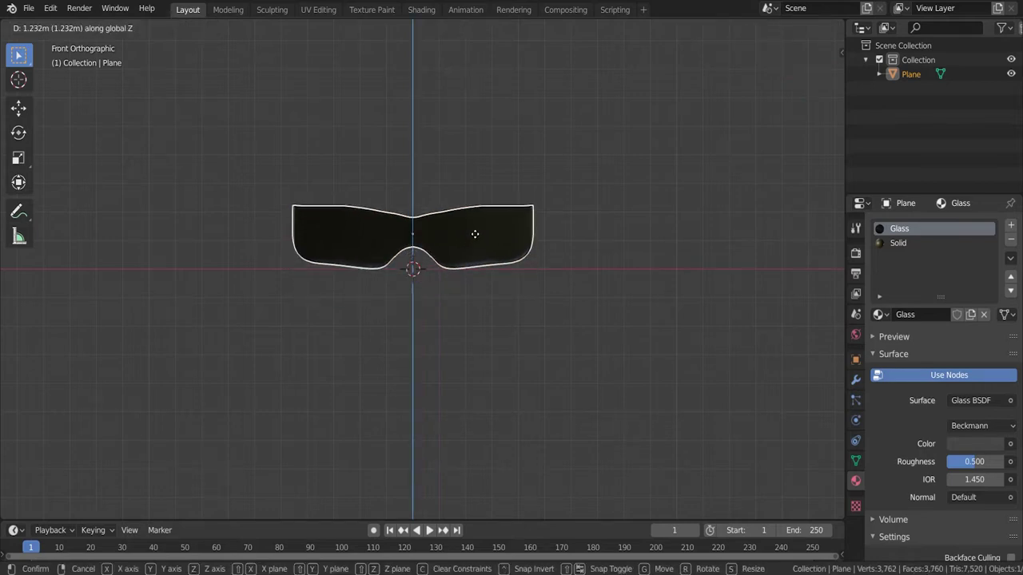
left_click(475, 234)
Step: Add a cylinder mesh at the origin and scale it up until it is wider than the glasses
middle_click_drag(475, 234, 402, 335)
key("shift+a")
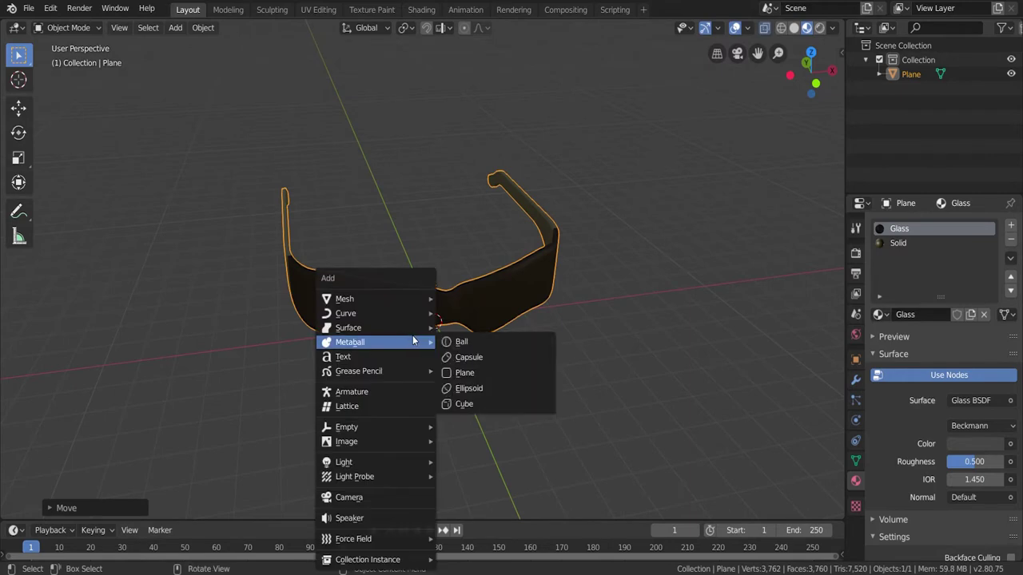
mouse_move(394, 297)
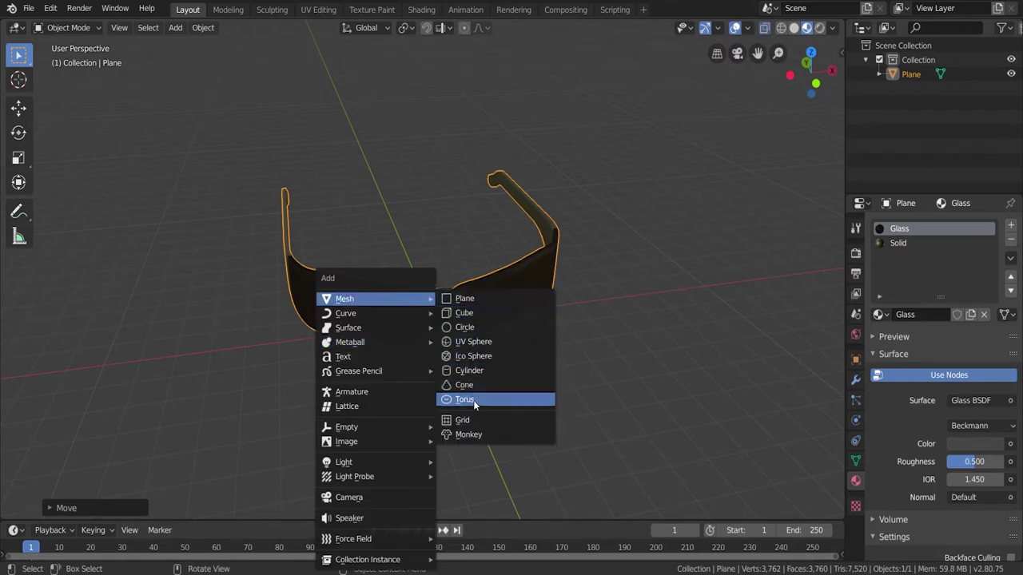
left_click(478, 372)
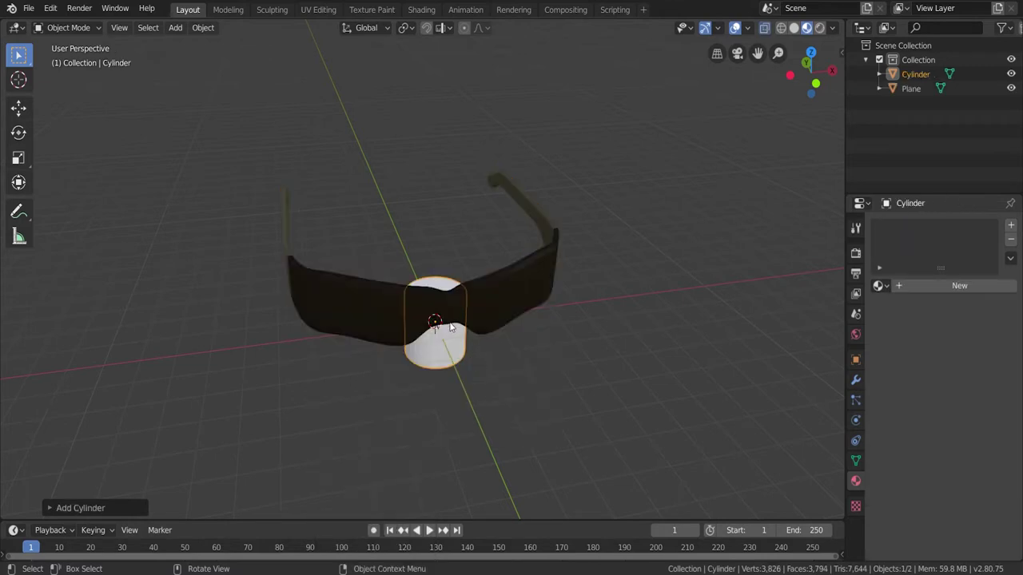
key("s")
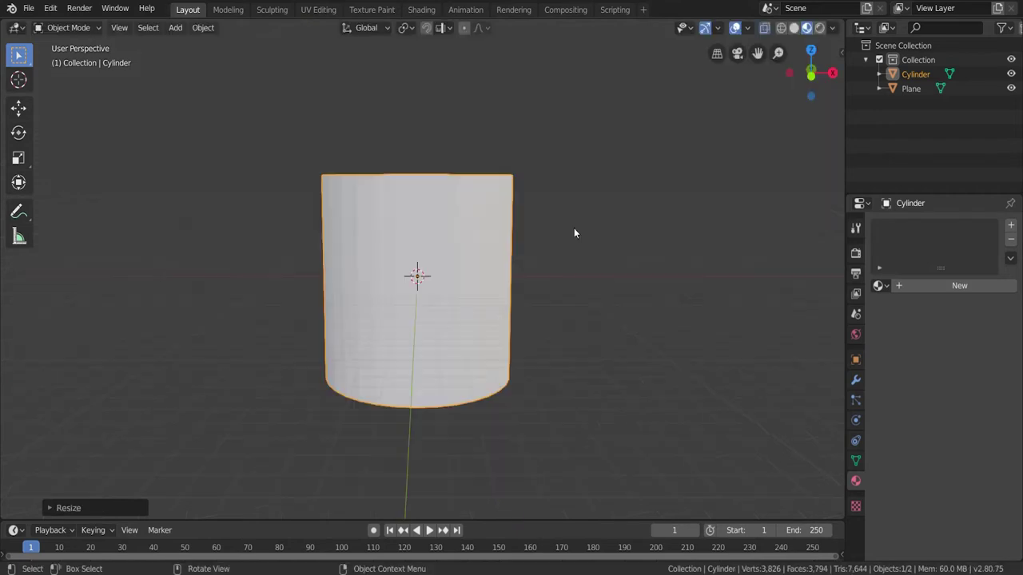
Step: Move the cylinder down about 6.6 m beneath the glasses and about 3.4 m along Y to center it under them
key("g")
key("z")
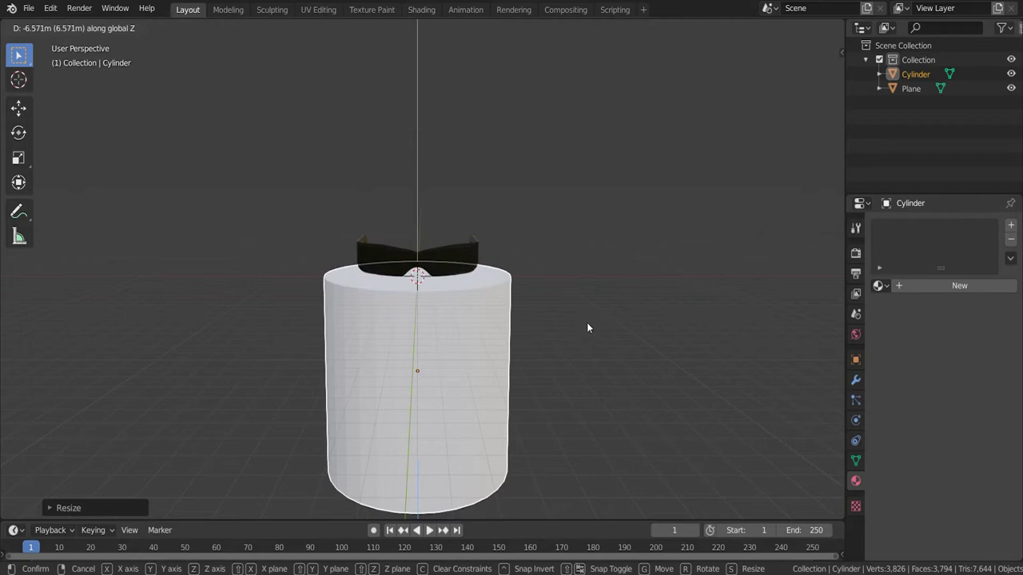
left_click(587, 326)
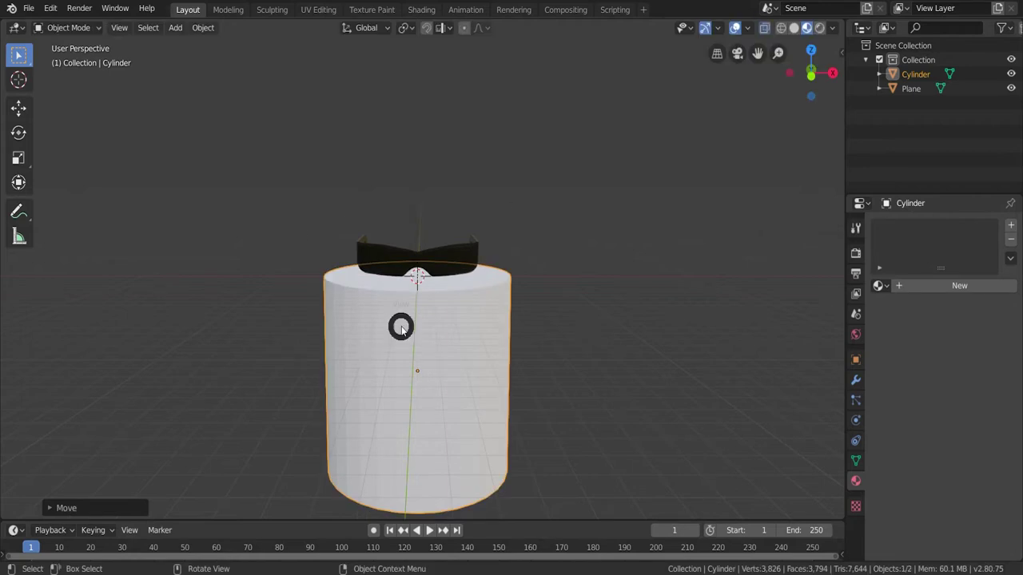
left_click(483, 324)
key("g")
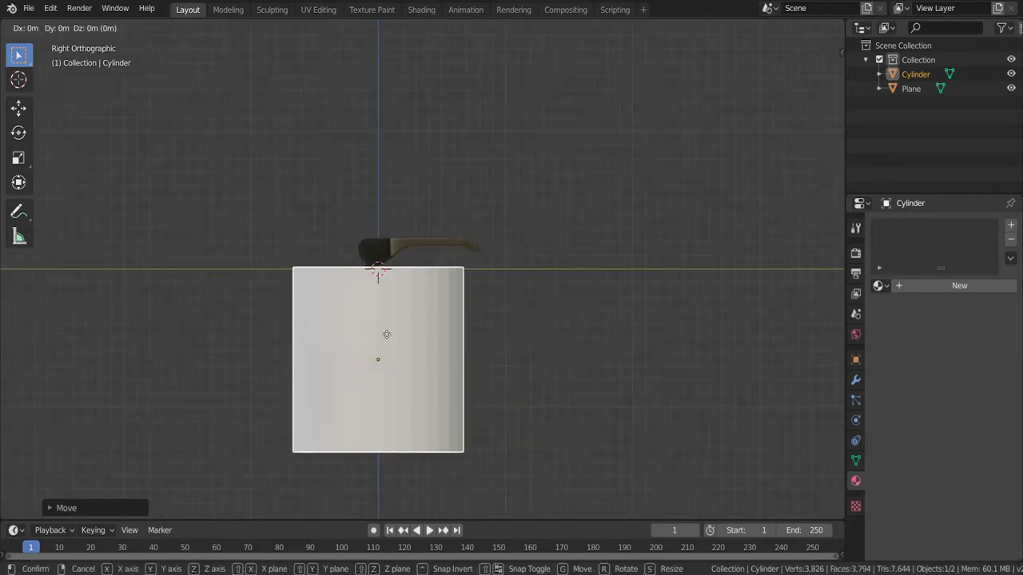
key("y")
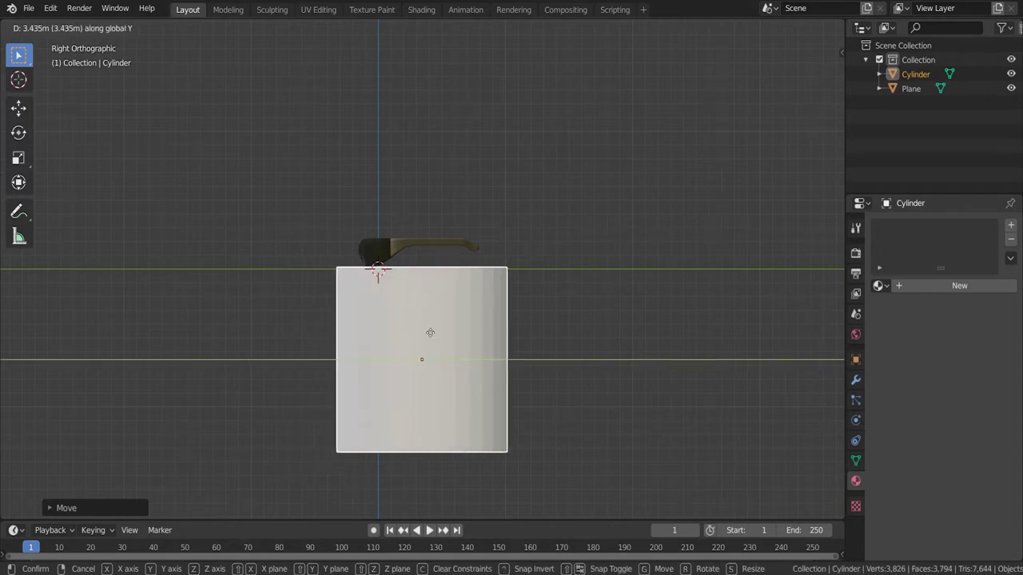
left_click(430, 332)
Step: In Edit Mode, select the cylinder's bottom vertices from the front view and move them down about 6 m along Z
middle_click_drag(430, 332, 534, 283)
key("Tab")
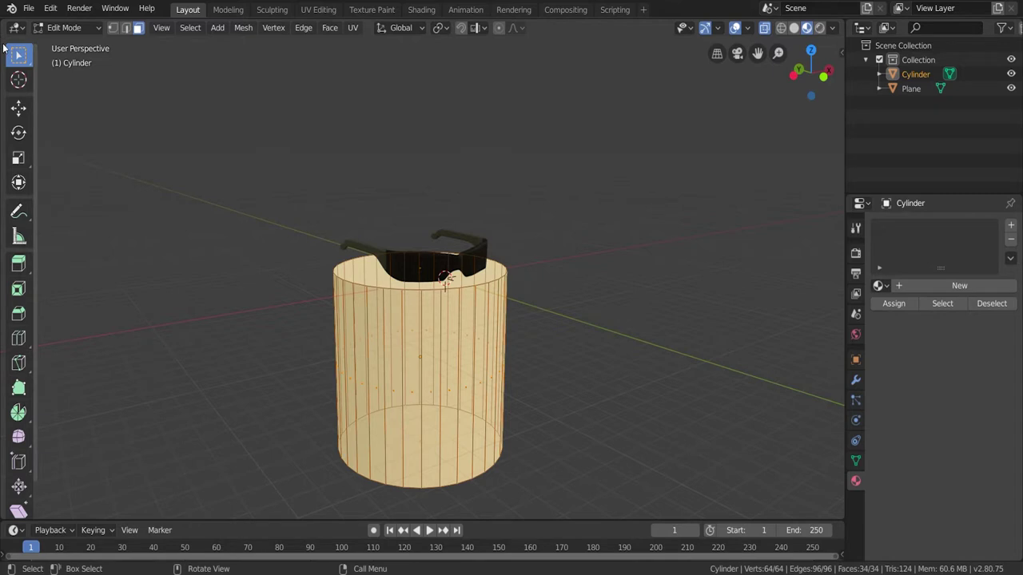
middle_click_drag(655, 331, 617, 320)
key("1")
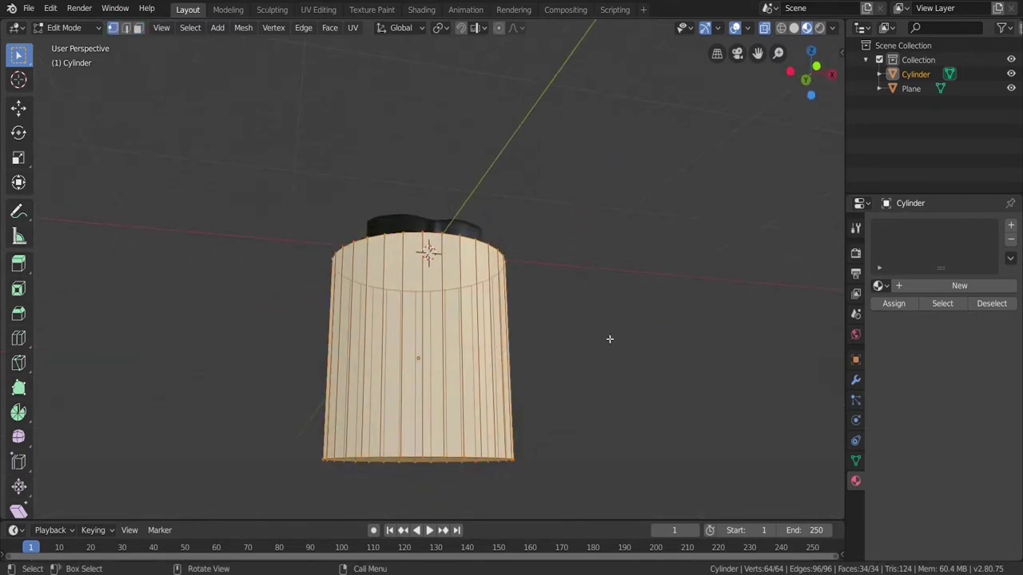
key("grave")
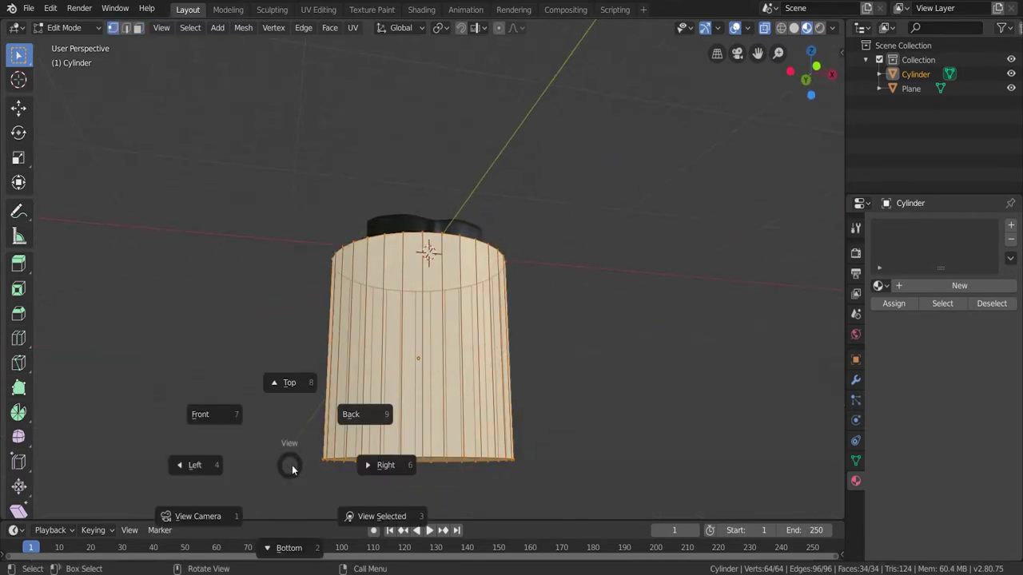
left_click(196, 413)
left_click_drag(252, 422, 577, 491)
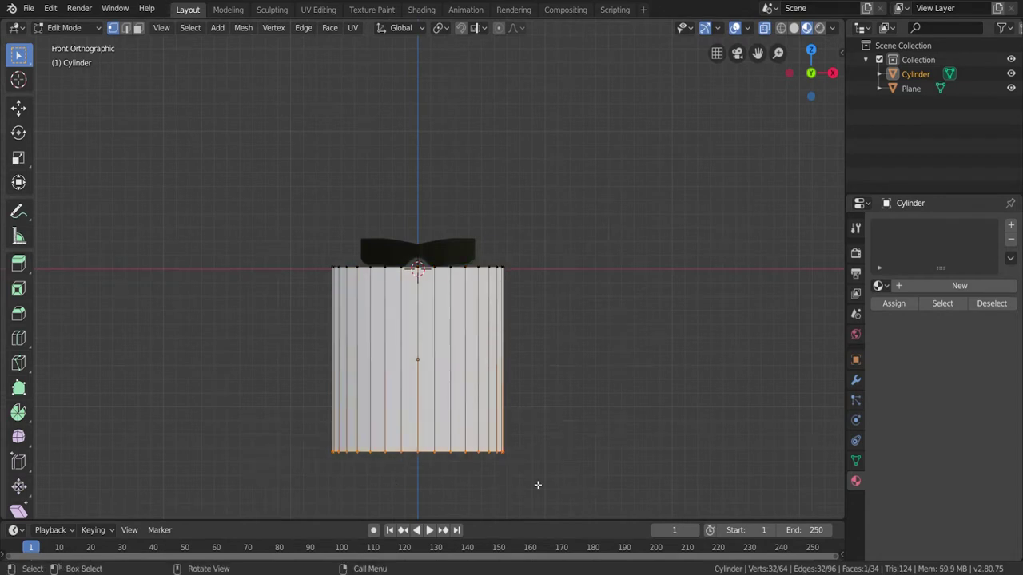
key("g")
key("z")
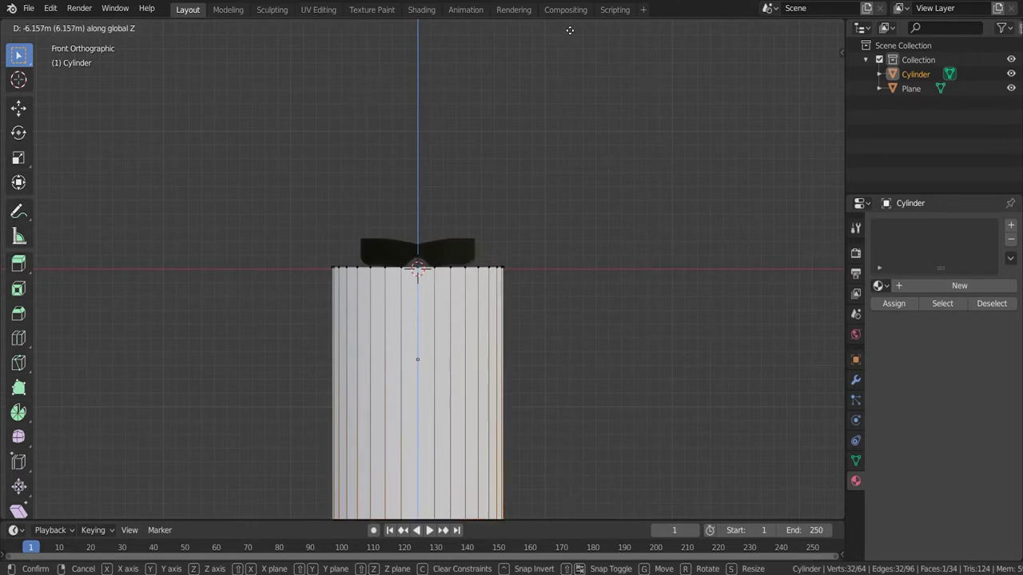
left_click(569, 32)
Step: Lengthen the cylinder by moving its bottom vertices about 12 m further down along Z, and return to Object Mode
scroll(585, 474, "down", 4)
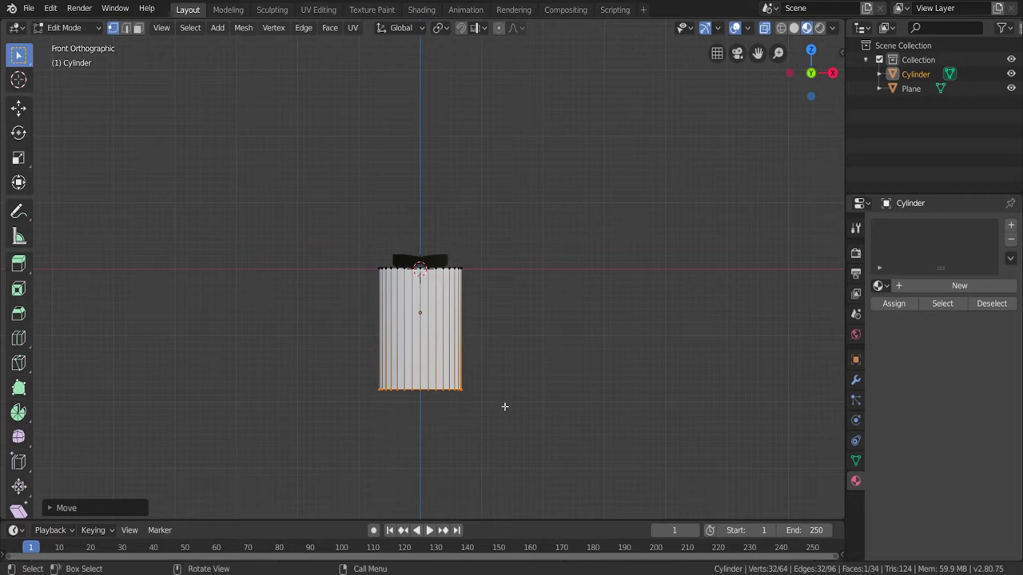
key("g")
key("z")
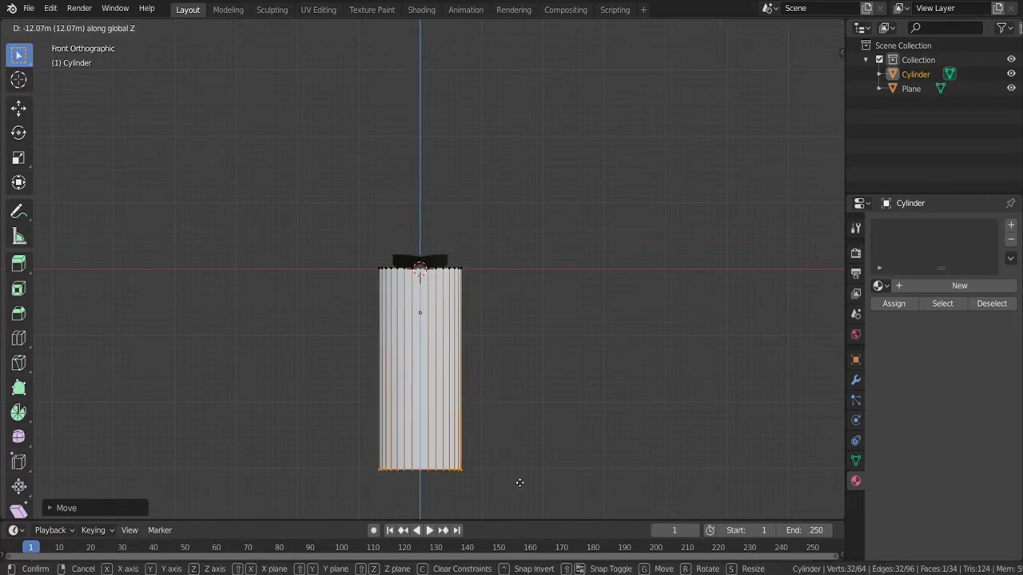
left_click(520, 483)
key("Tab")
Step: Add a plane mesh and move it straight down along Z to just below the cylinder's base
middle_click_drag(507, 411, 578, 382)
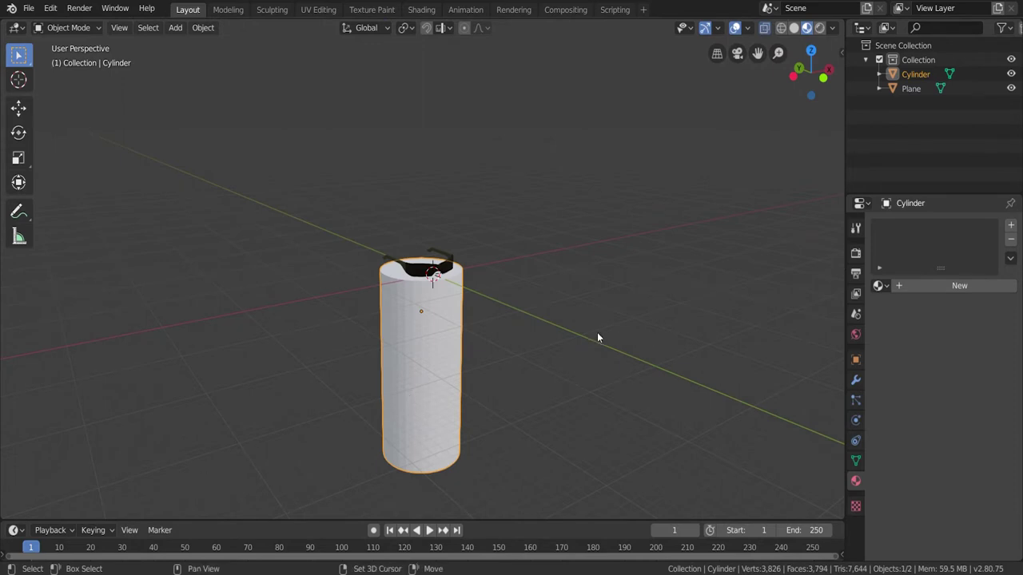
key("shift+a")
mouse_move(611, 304)
left_click(652, 298)
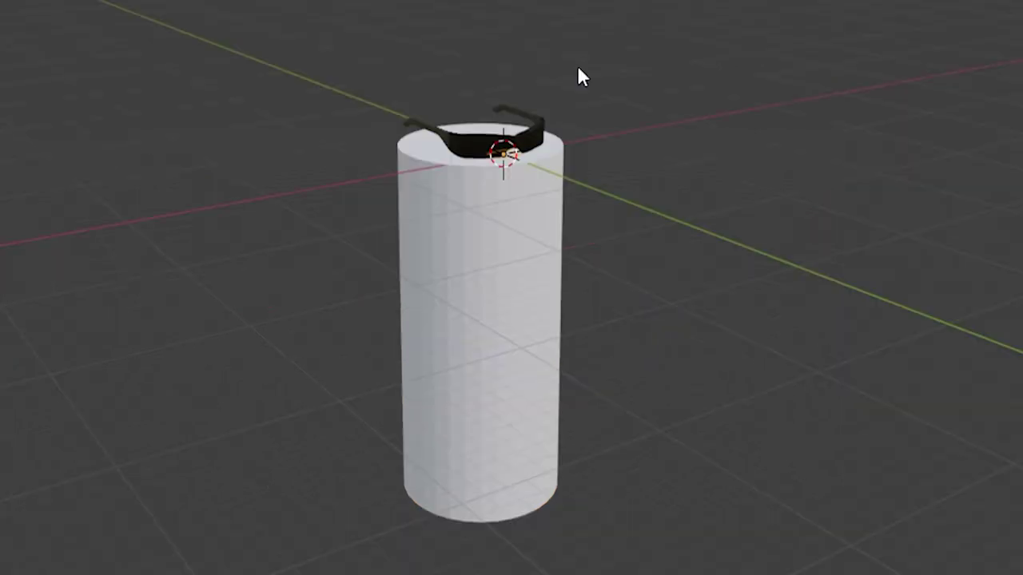
key("g")
key("z")
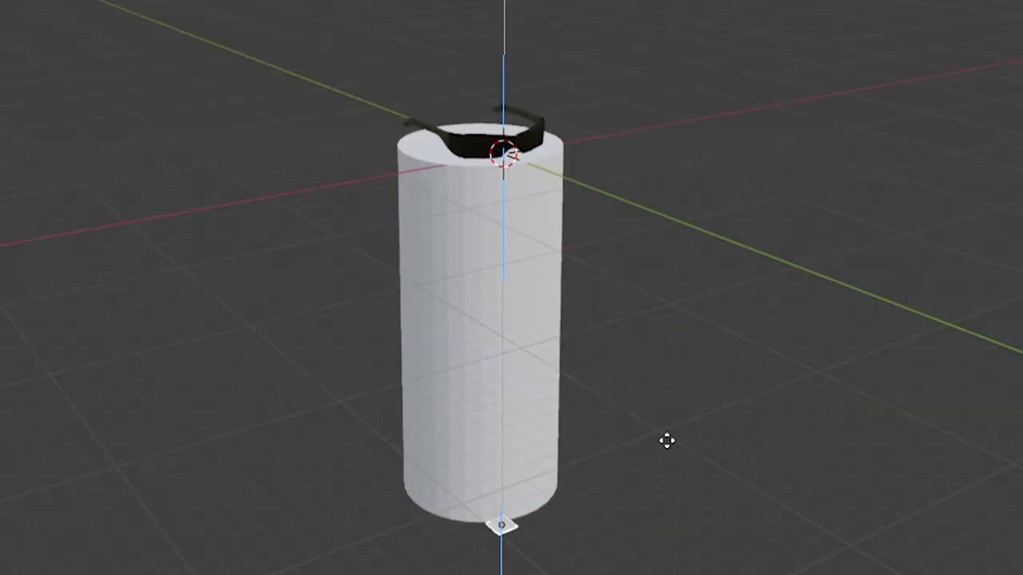
left_click(665, 439)
Step: Align the plane vertically with the cylinder's base from the front view and scale it up into a large floor around the cylinder
key("grave")
left_click(483, 355)
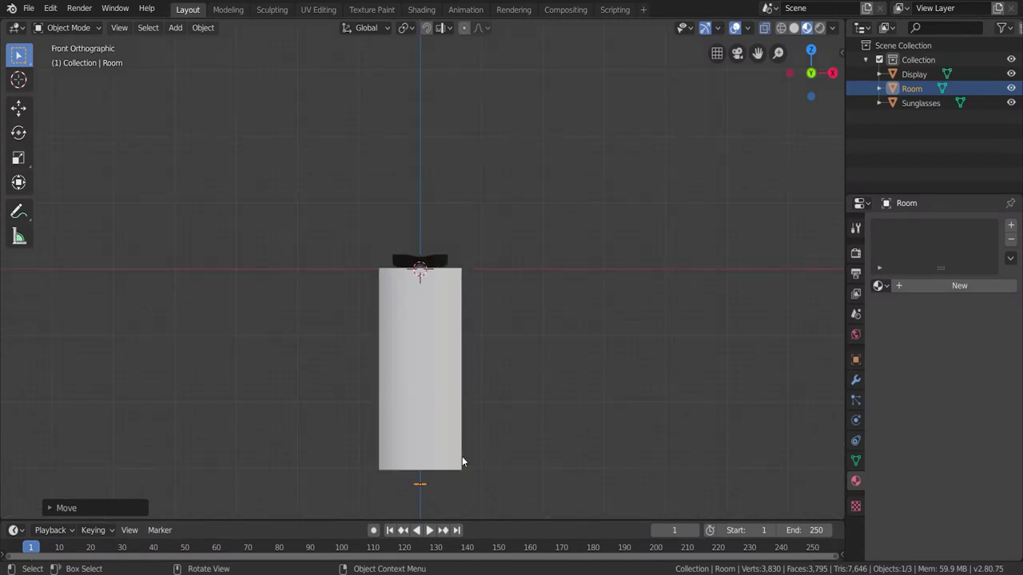
key("g")
key("z")
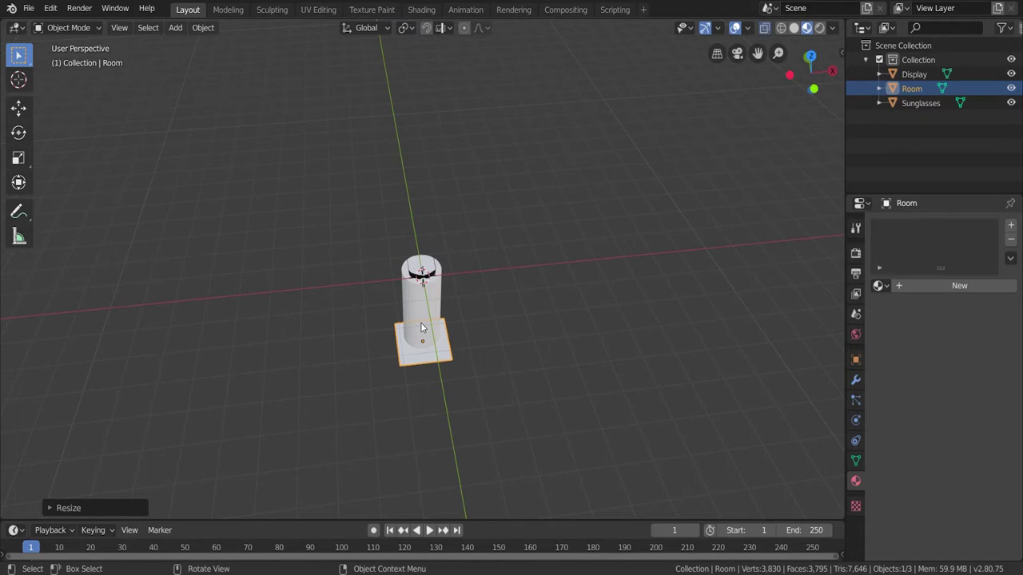
key("s")
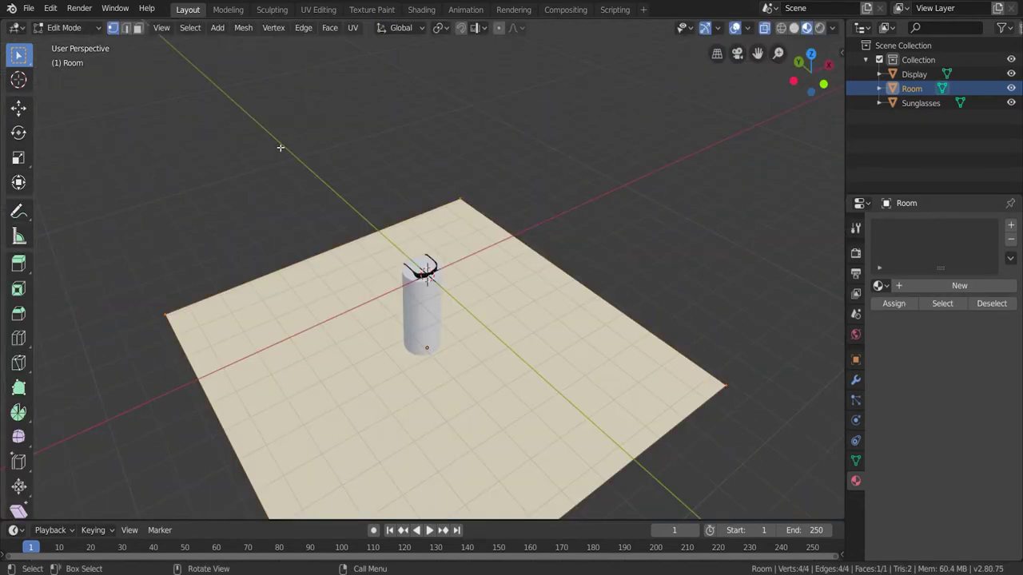
Step: Extrude two adjacent outer edges of the floor about 72 m up along Z as walls, and return to Object Mode
key("2")
left_click_drag(272, 195, 368, 275)
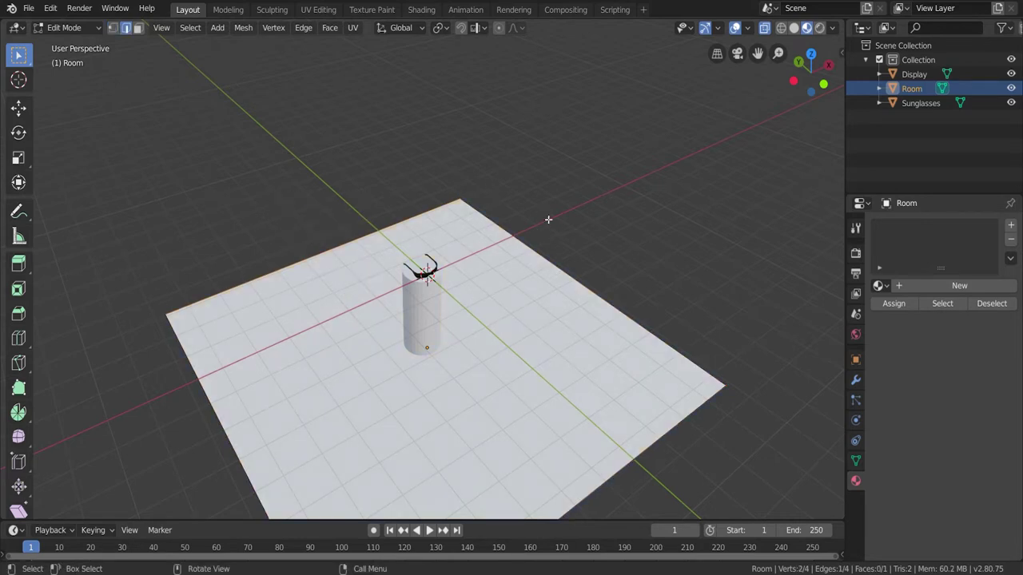
left_click_drag(564, 210, 503, 291, "shift")
key("e")
key("z")
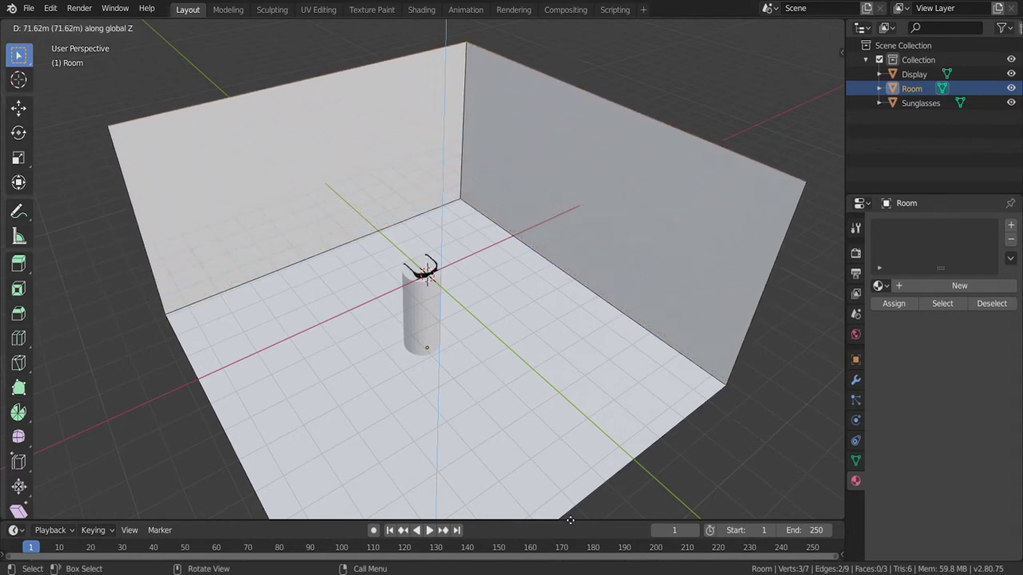
left_click(566, 31)
scroll(280, 228, "up", 3)
key("Tab")
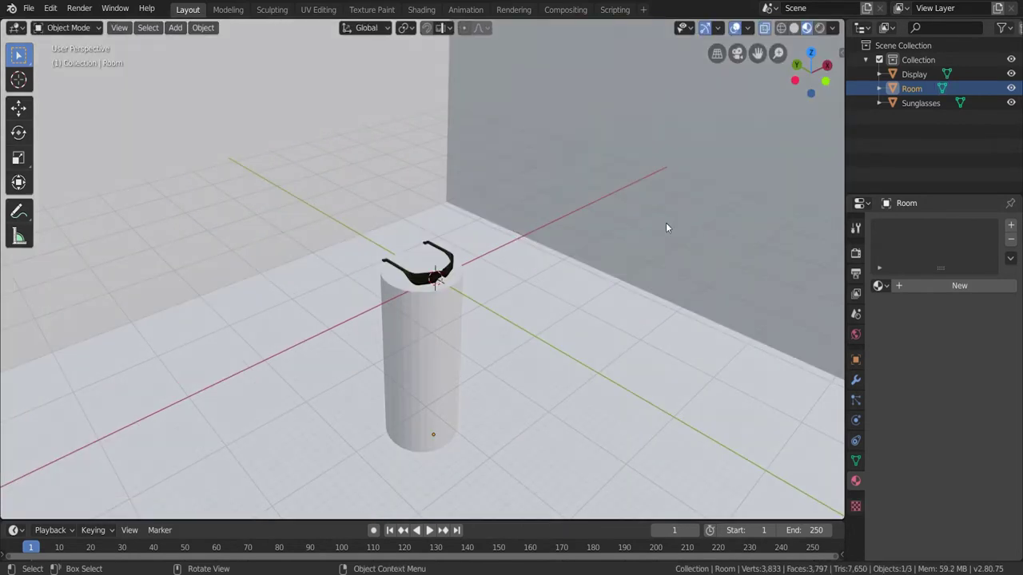
Step: Give the cylindrical display stand a new Glossy BSDF material with a muted green color
middle_click_drag(532, 354, 564, 301)
left_click(406, 358)
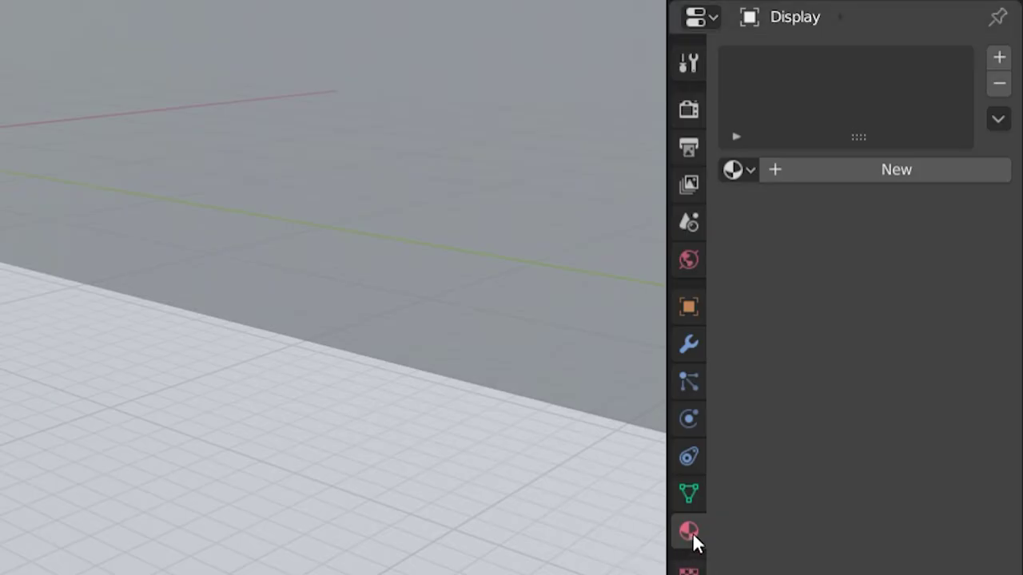
left_click(877, 169)
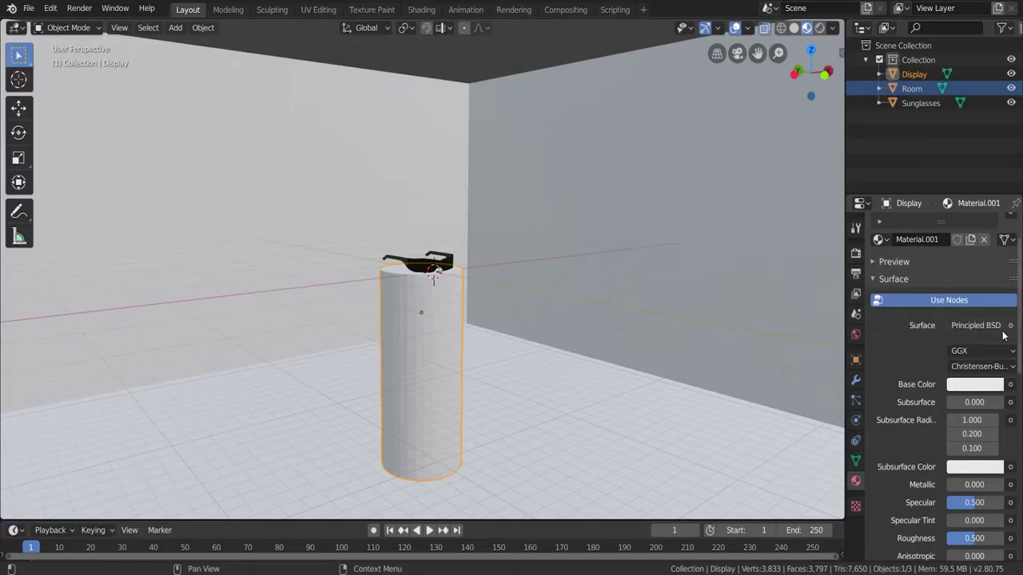
left_click(919, 328)
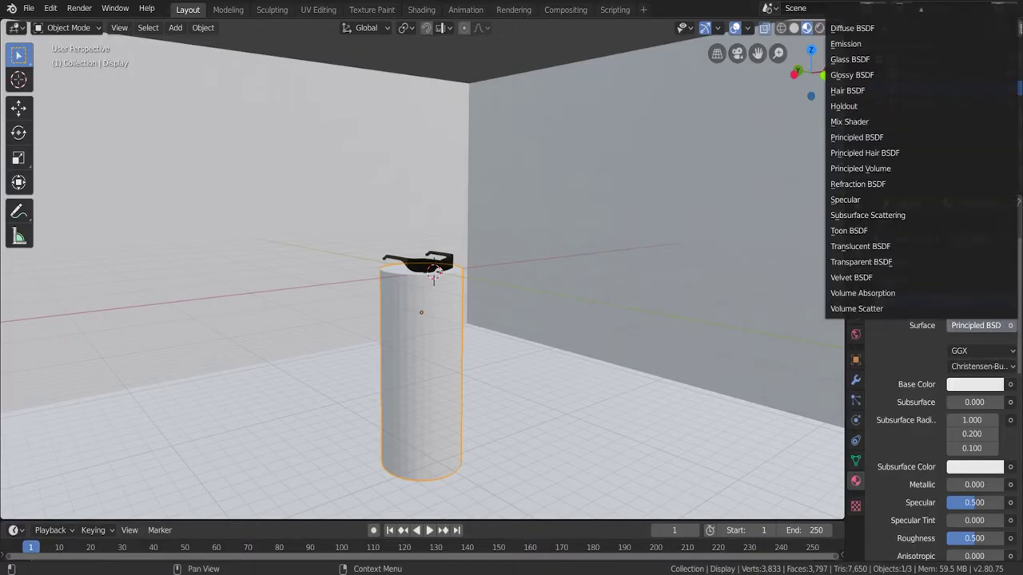
left_click(875, 75)
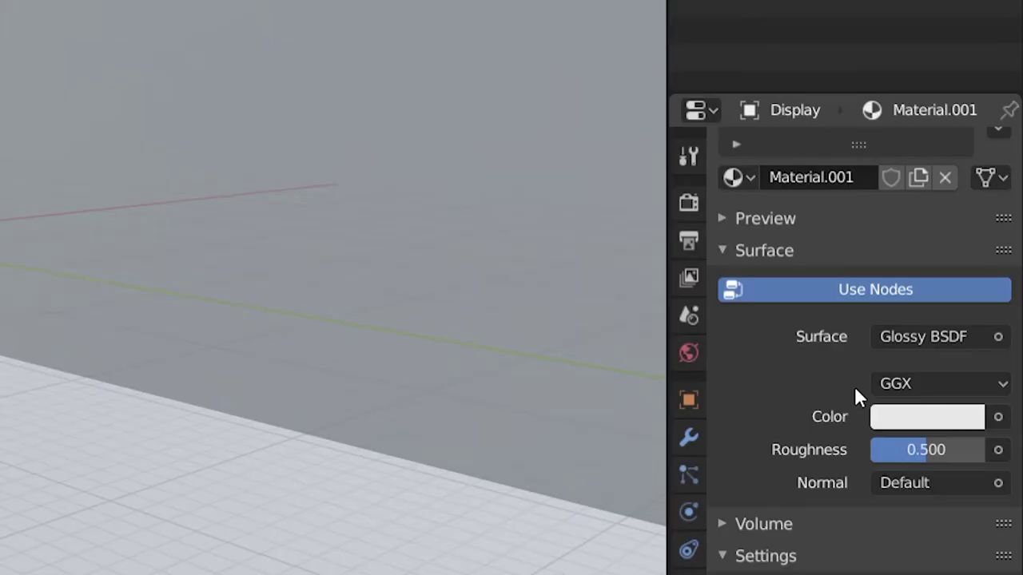
left_click(932, 417)
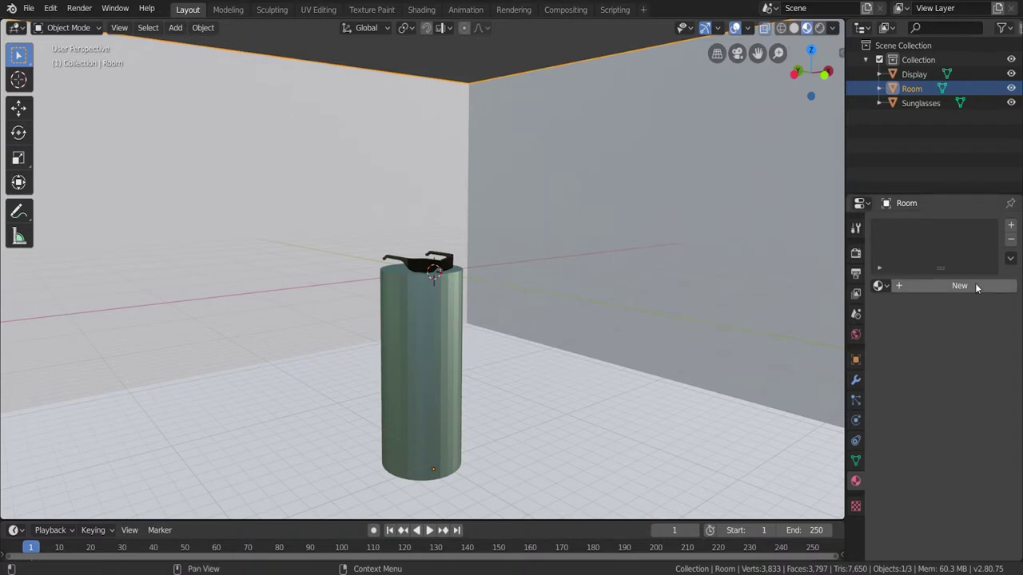
Step: Add a new material to the room and set its base color to a pale blue-violet
left_click(975, 283)
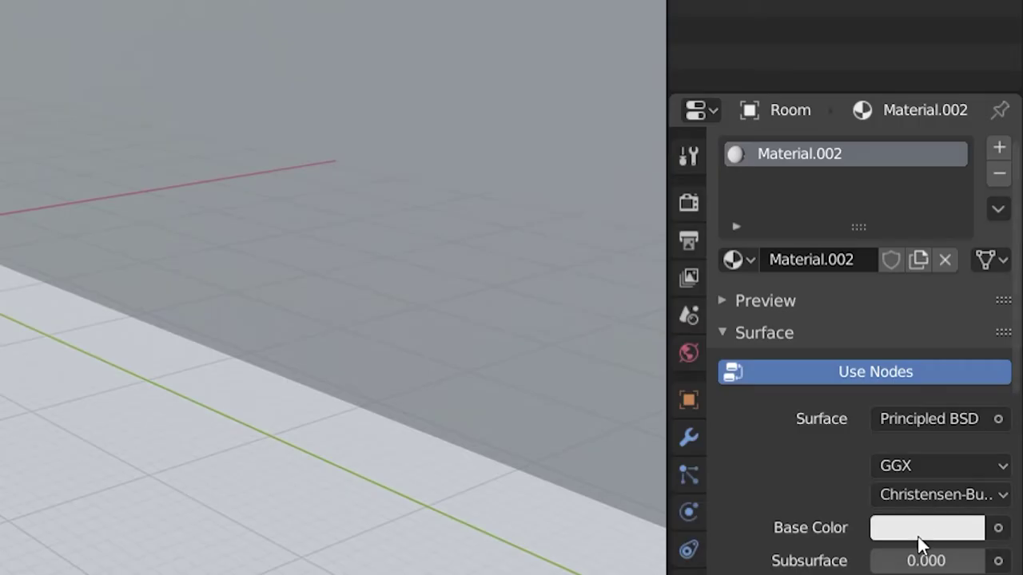
left_click(970, 433)
left_click_drag(917, 259, 945, 267)
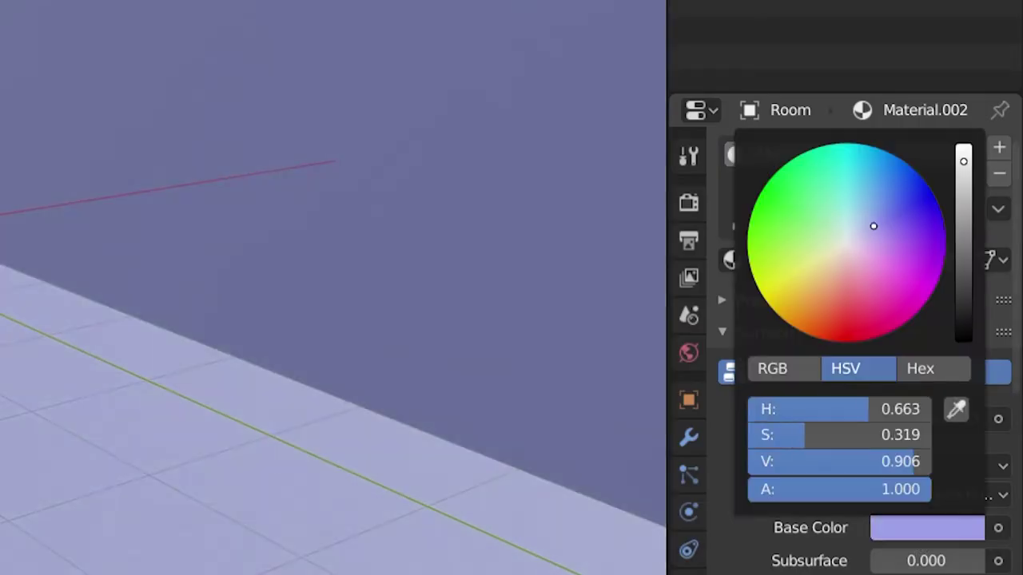
left_click_drag(873, 226, 860, 210)
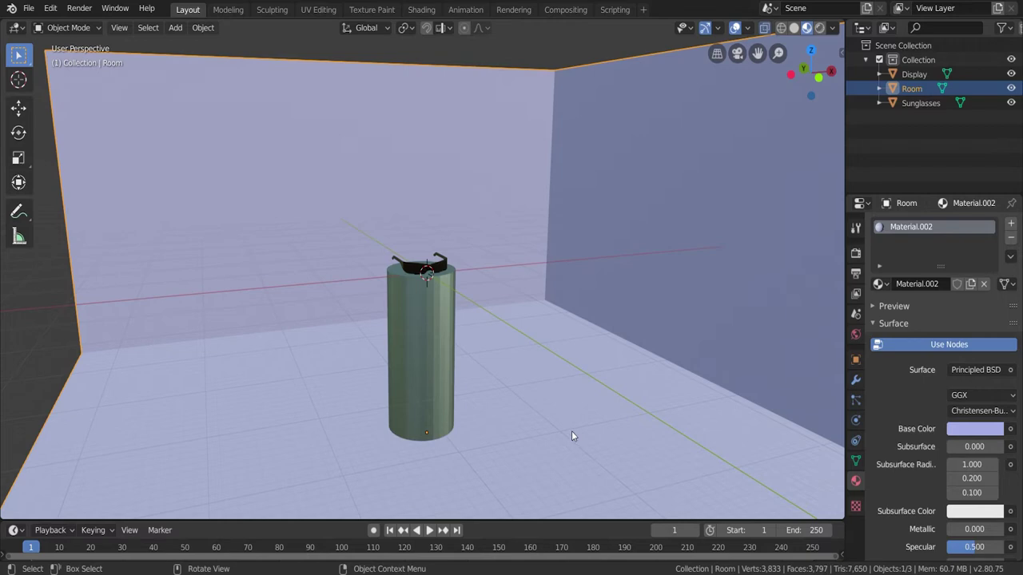
Step: In face select mode, select the room's floor face and add a second material slot with a new material named Floor
key("Tab")
key("3")
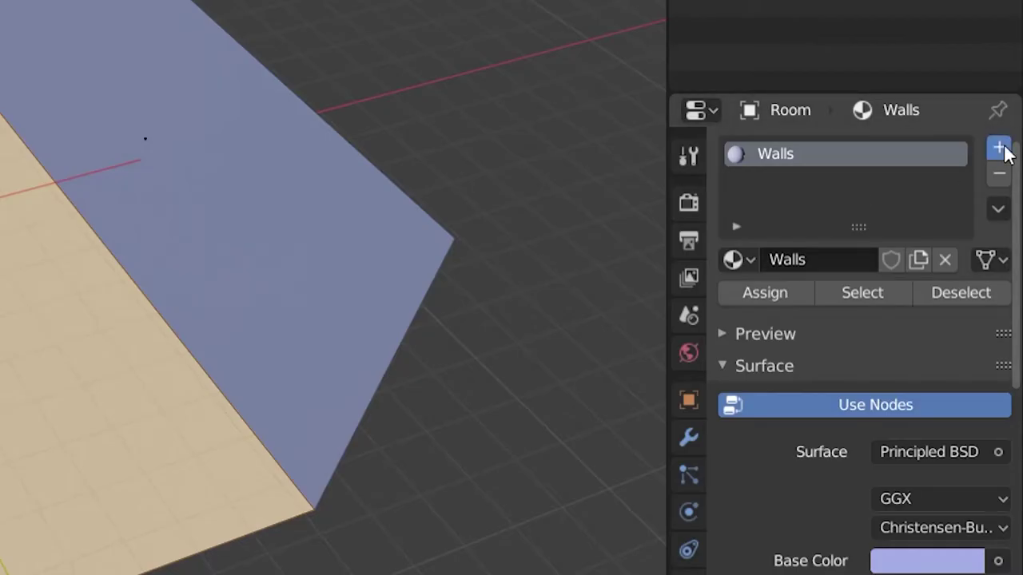
left_click(999, 150)
left_click(823, 315)
double_click(806, 196)
type("Floor")
key("Return")
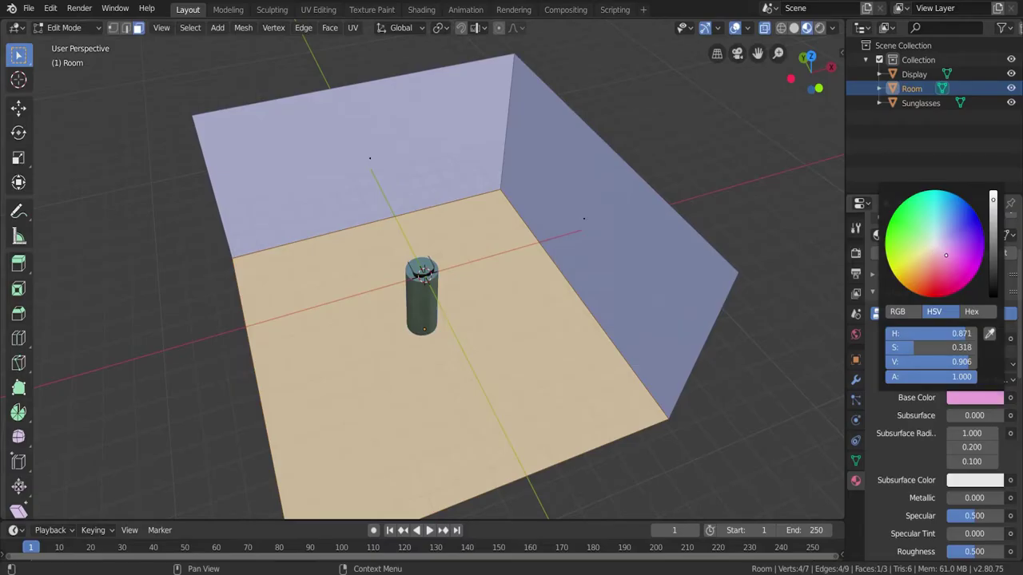
Step: Set the Floor material's base color to dark purple, assign it to the floor face, and set Metallic to 1
left_click_drag(915, 347, 929, 347)
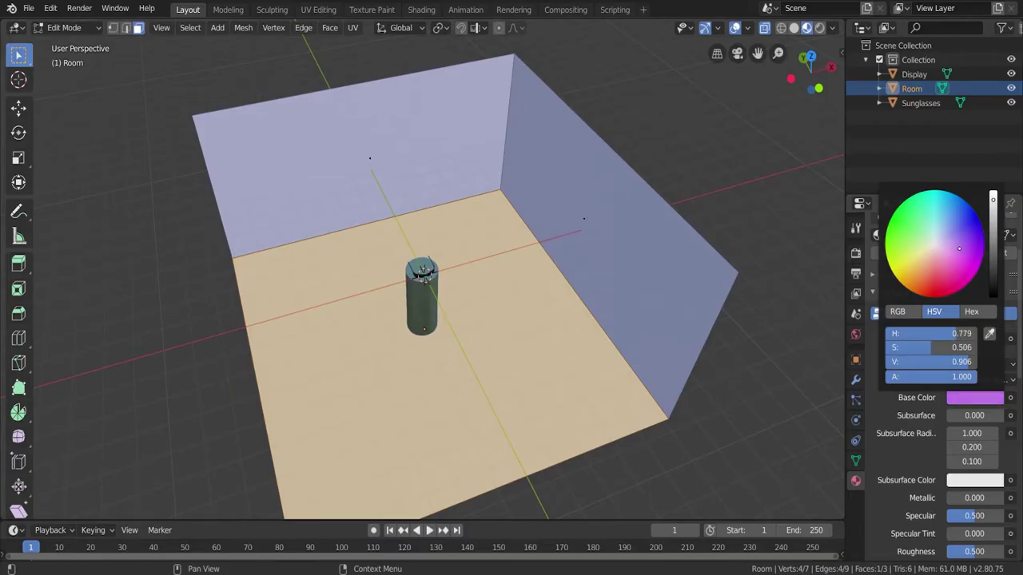
left_click(879, 256)
scroll(927, 415, "down", 4)
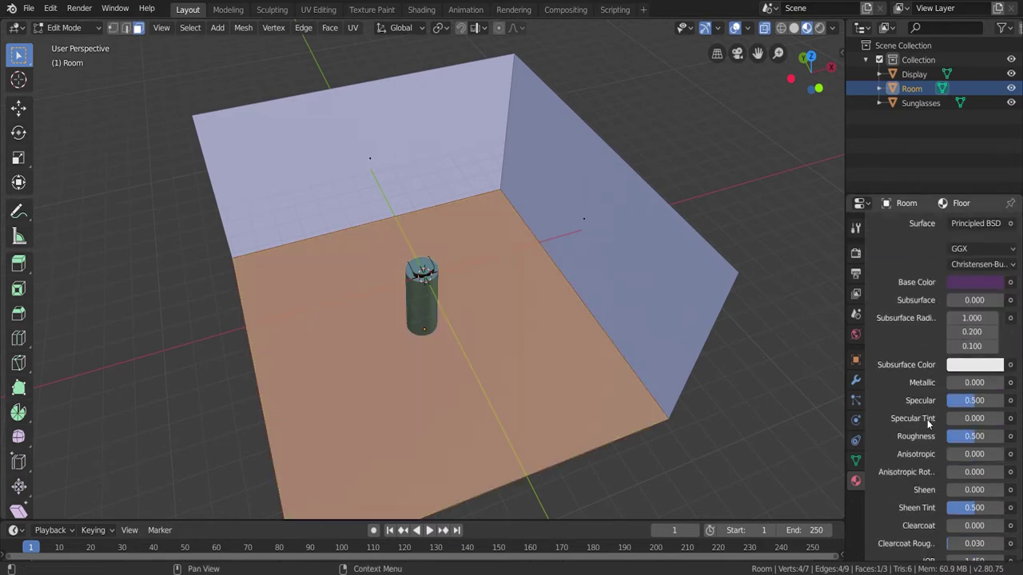
left_click(976, 385)
key("BackSpace")
type("1")
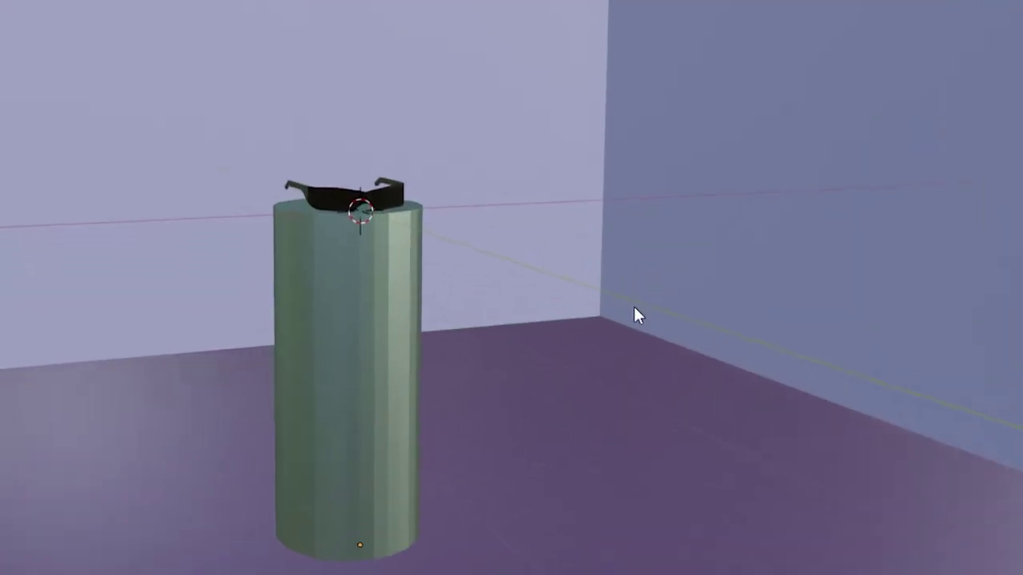
Step: Switch the viewport to rendered shading and keep Eevee as the render engine
key("z")
left_click(670, 120)
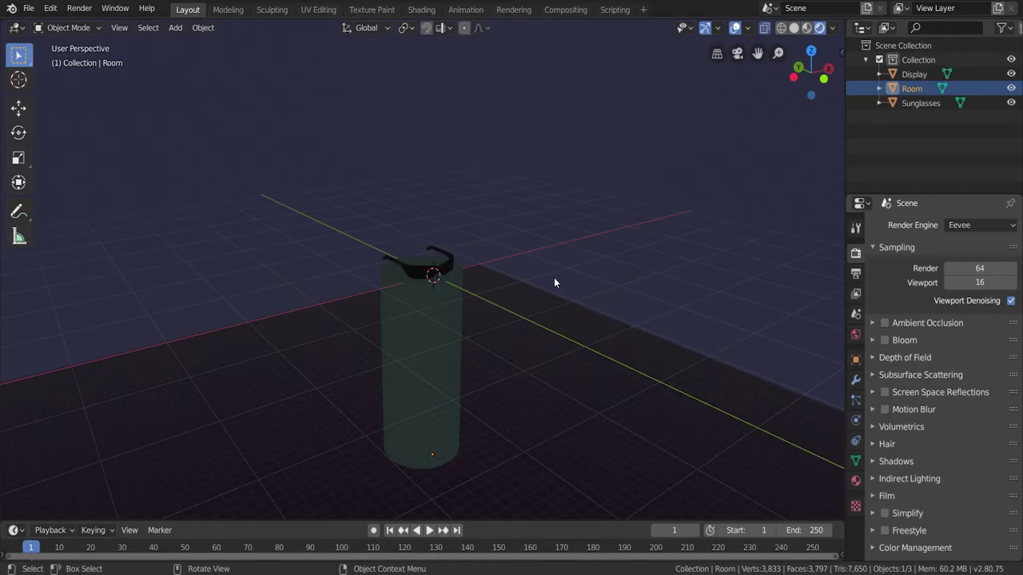
left_click(981, 226)
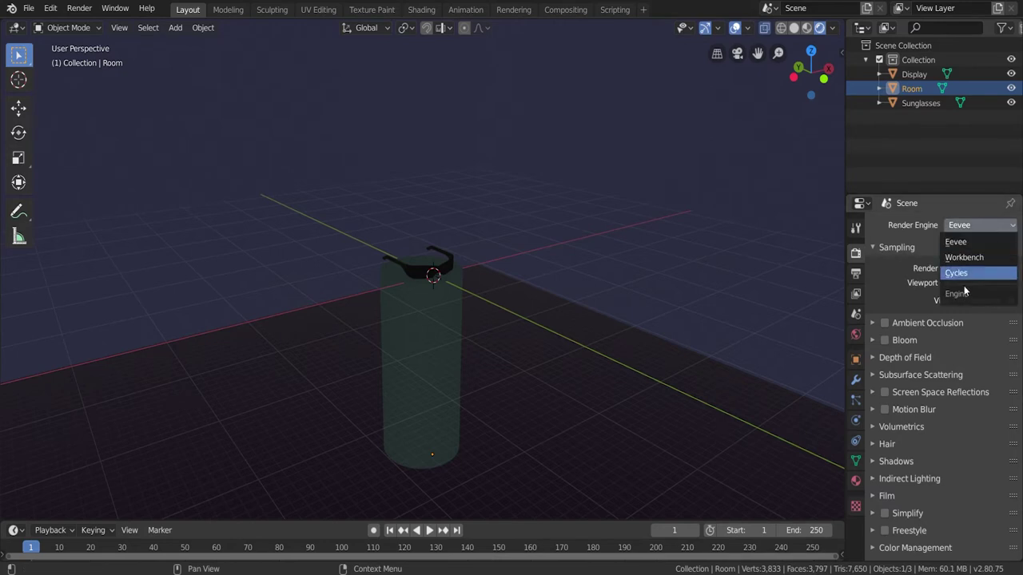
left_click(931, 228)
mouse_move(538, 230)
middle_mouse_down()
mouse_move(550, 270)
mouse_move(541, 233)
middle_mouse_up()
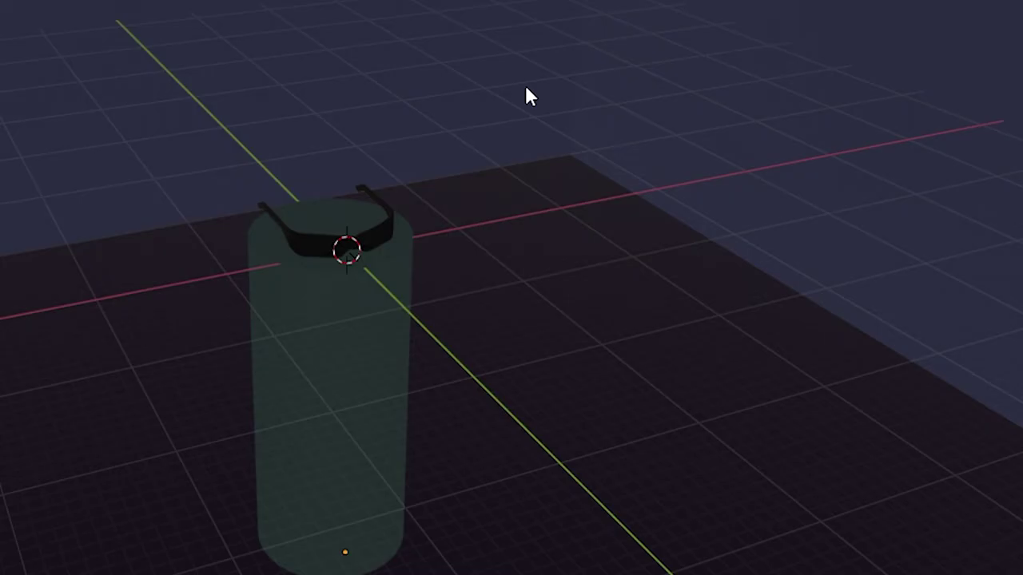
Step: Add a camera and set its rotation to X 90°, Y 0° and Z 0°
key("shift+a")
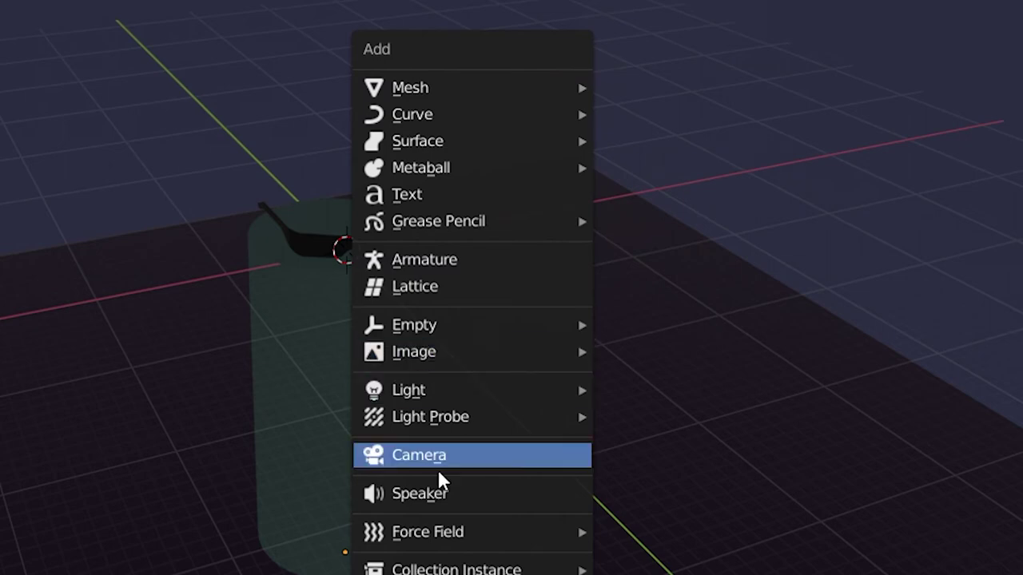
left_click(440, 457)
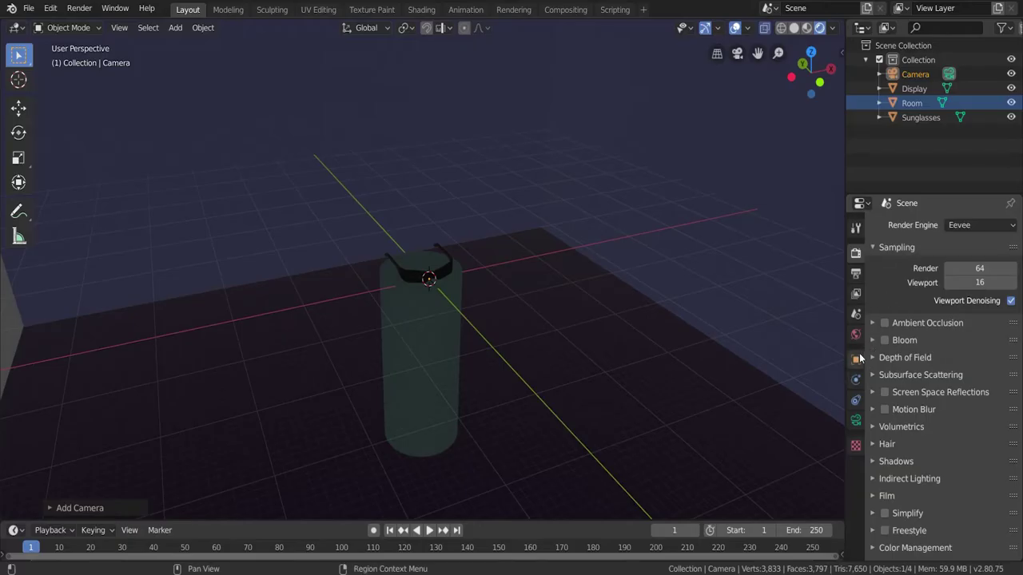
left_click(856, 360)
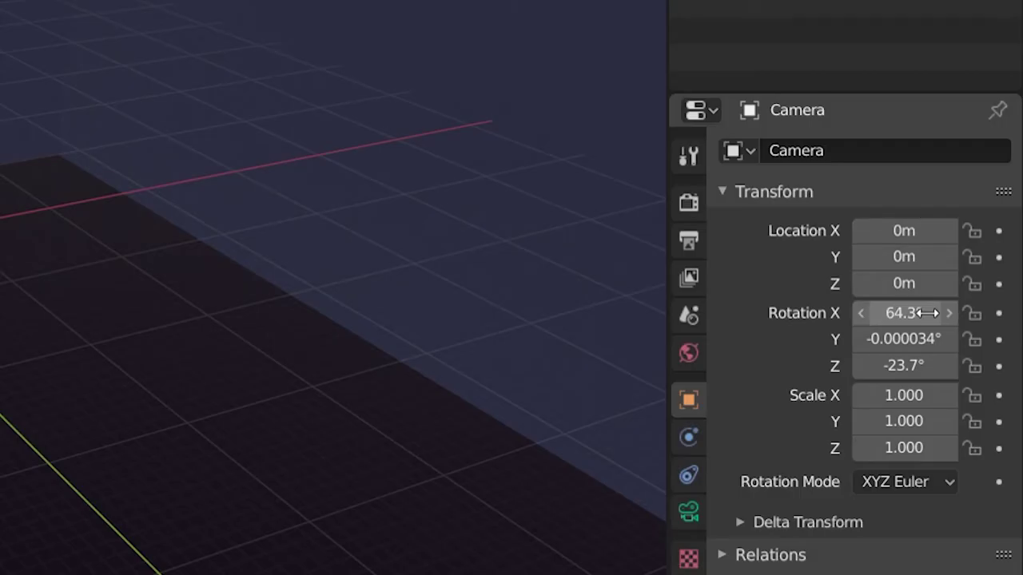
left_click(927, 313)
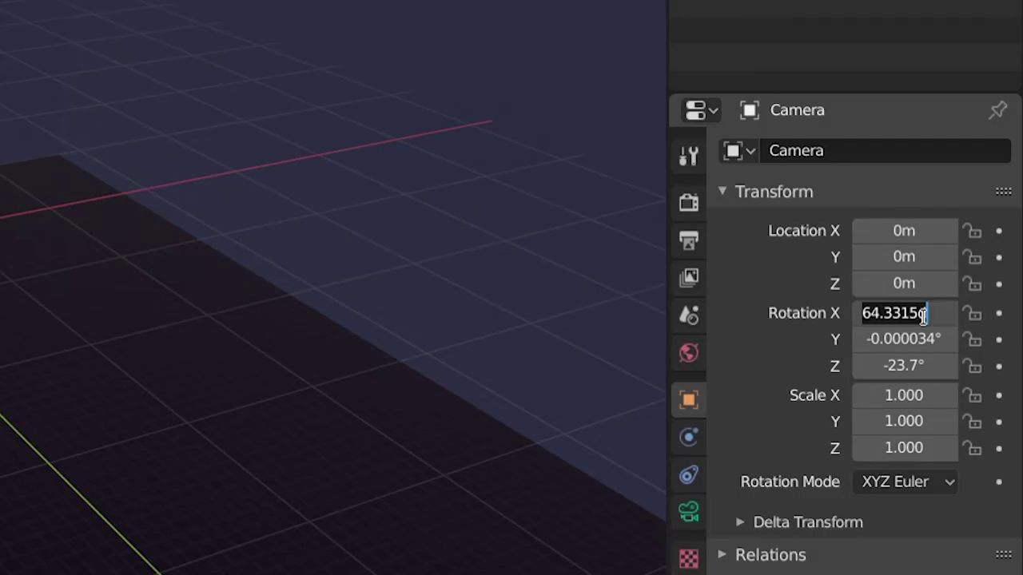
type("90")
key("Tab")
type("0")
key("Tab")
type("0")
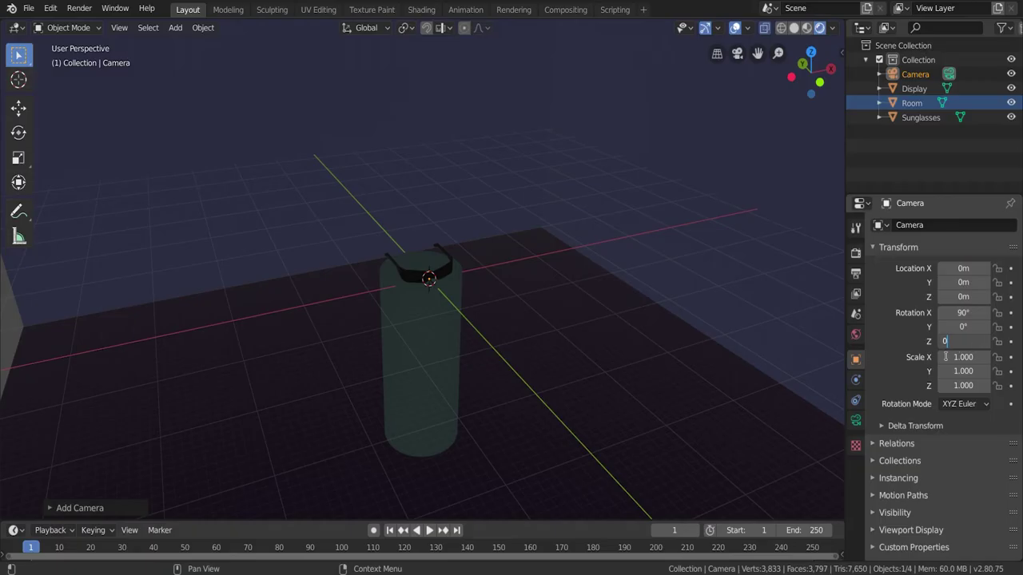
key("Return")
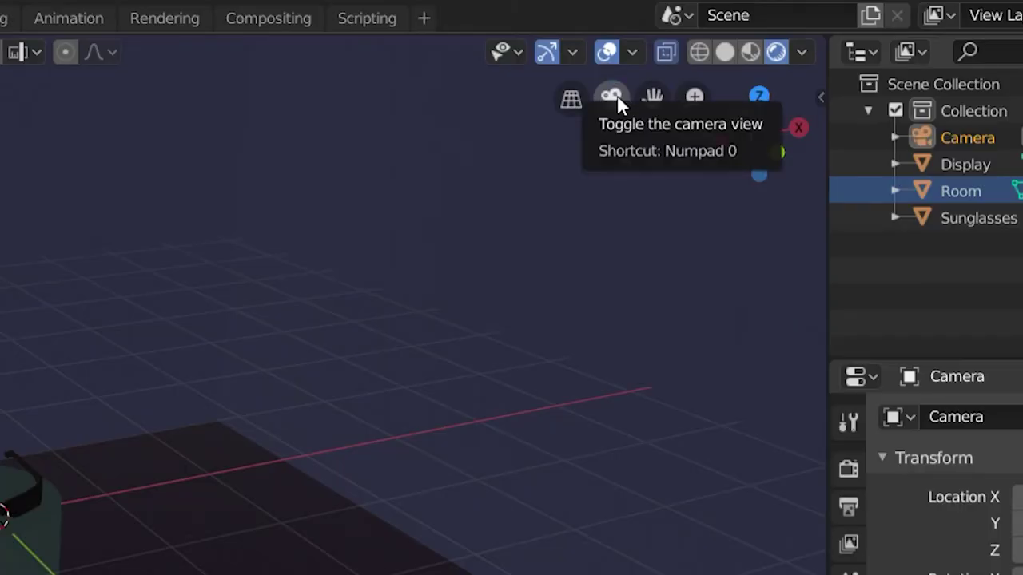
Step: Look through the camera and set its location to Y -16.841 m and Z 2.36 m, with rotation X 84° and Y 0°
left_click(616, 99)
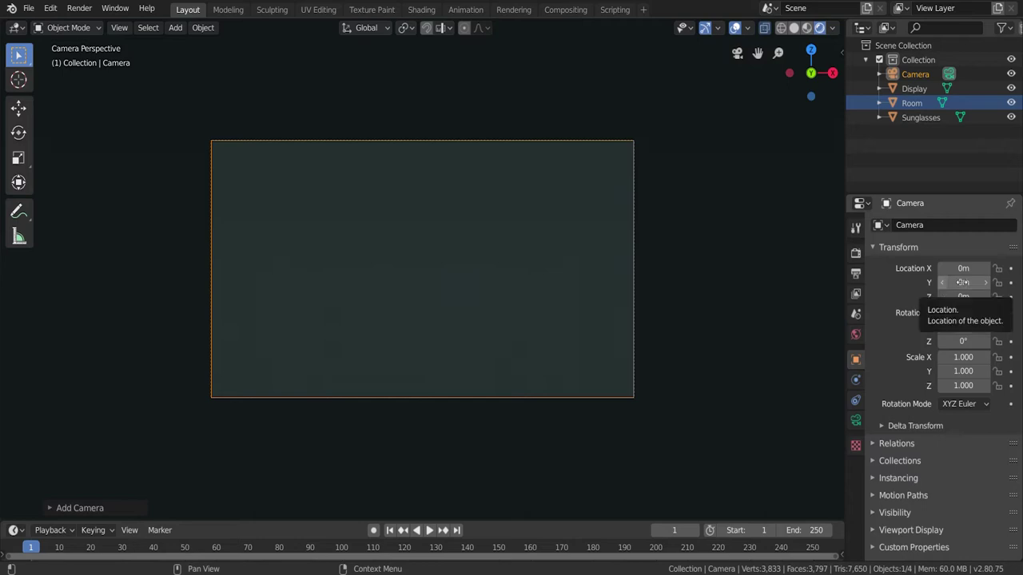
left_click_drag(963, 282, 1007, 282)
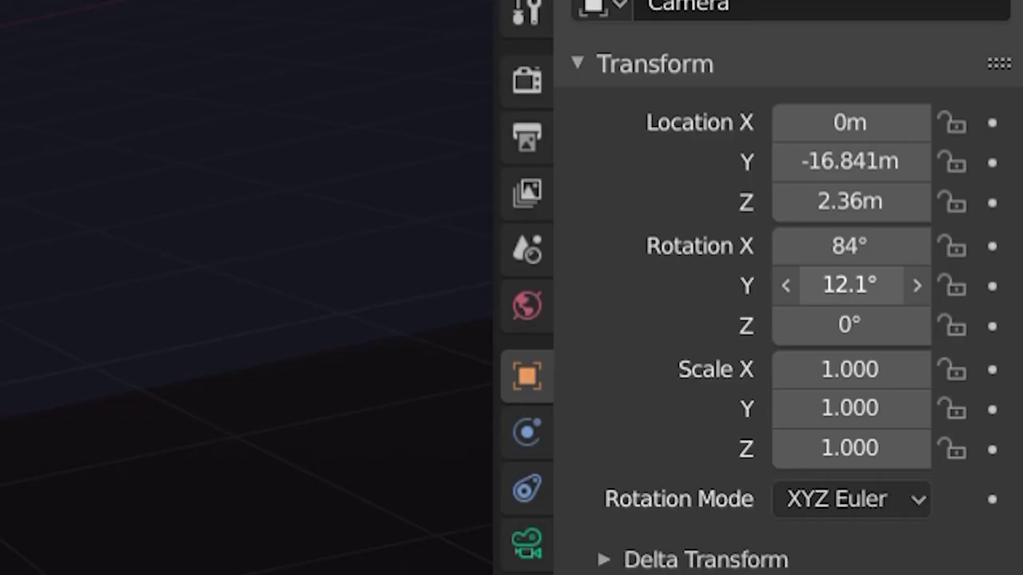
left_click_drag(947, 327, 931, 337)
left_click(928, 297)
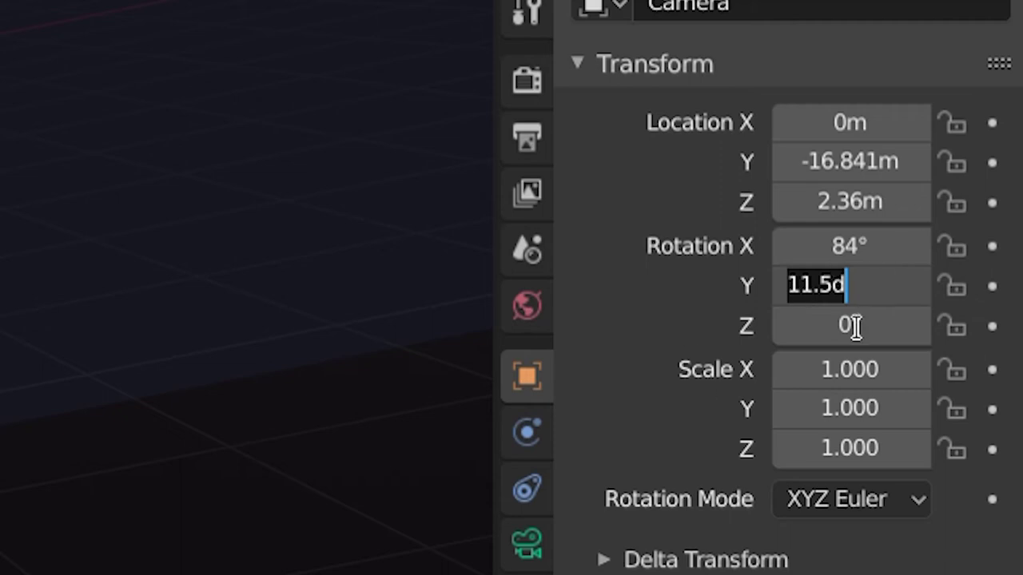
type("0")
key("Return")
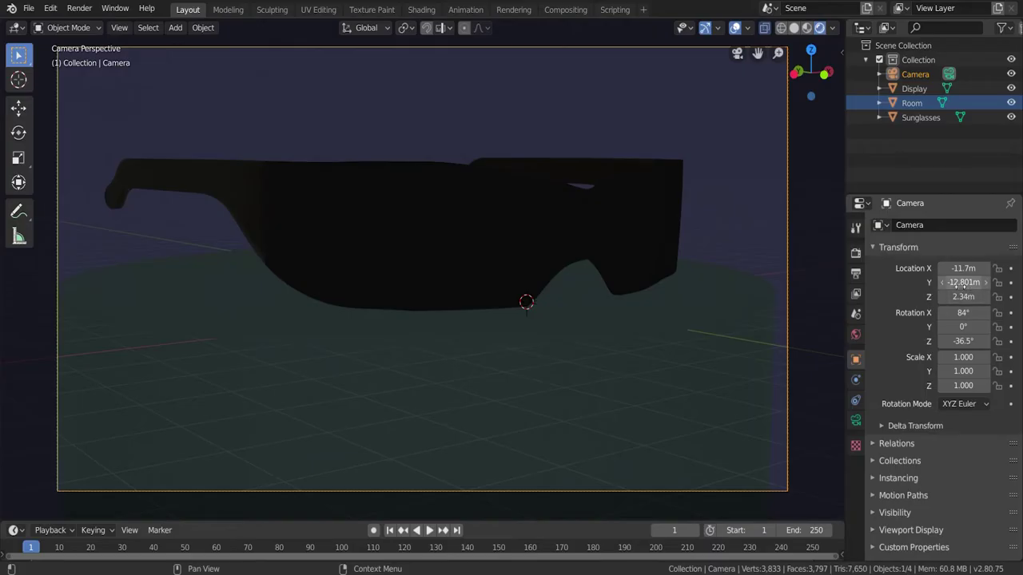
Step: Frame the sunglasses by placing the camera at about X -17.32 m, Y -15.54 m, Z 3.58 m with Z rotation -43.7°
left_click_drag(965, 282, 995, 297)
left_click(985, 296)
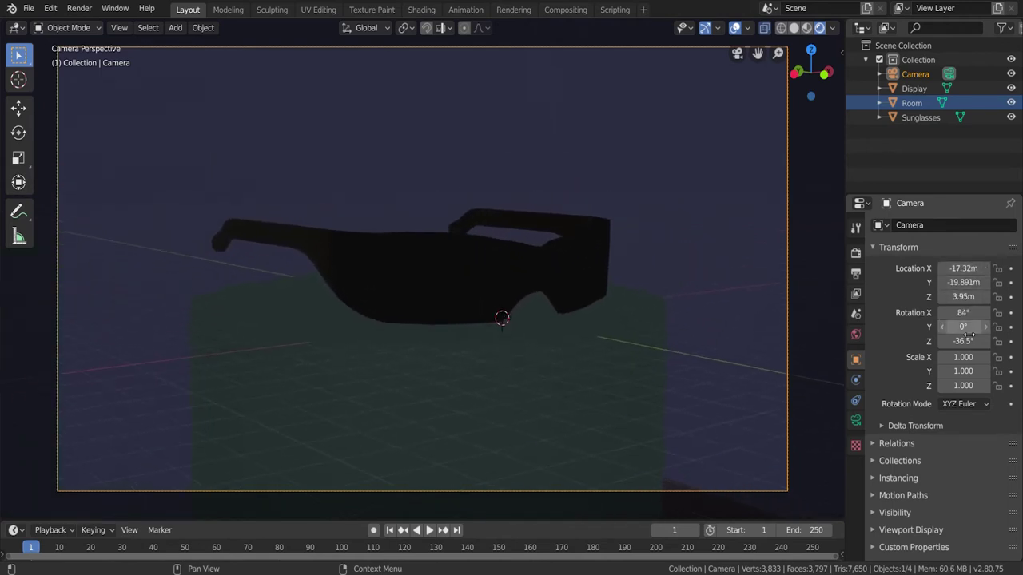
left_click_drag(963, 341, 947, 341)
left_click_drag(963, 296, 988, 282)
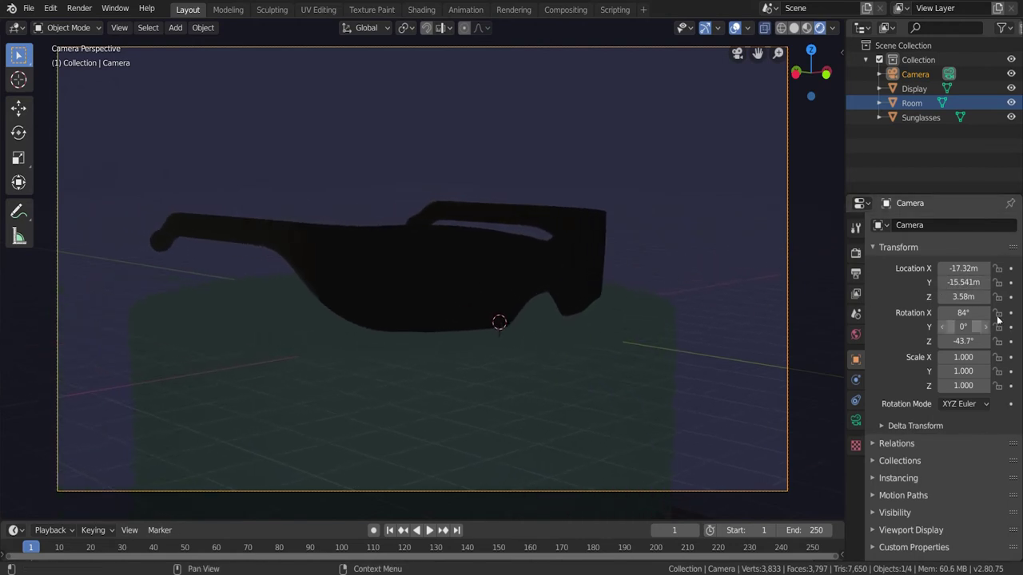
Step: Leave the camera view, add a point light, and move it to about X 0.73 m, Y -6.74 m, Z 3.31 m in front of the sunglasses
key("KP_0")
key("shift+a")
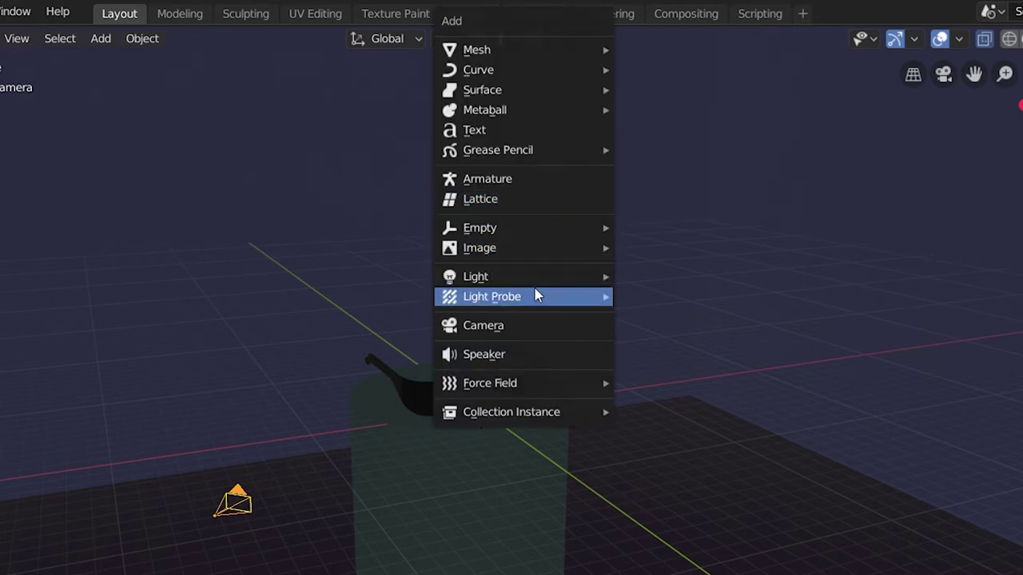
mouse_move(534, 278)
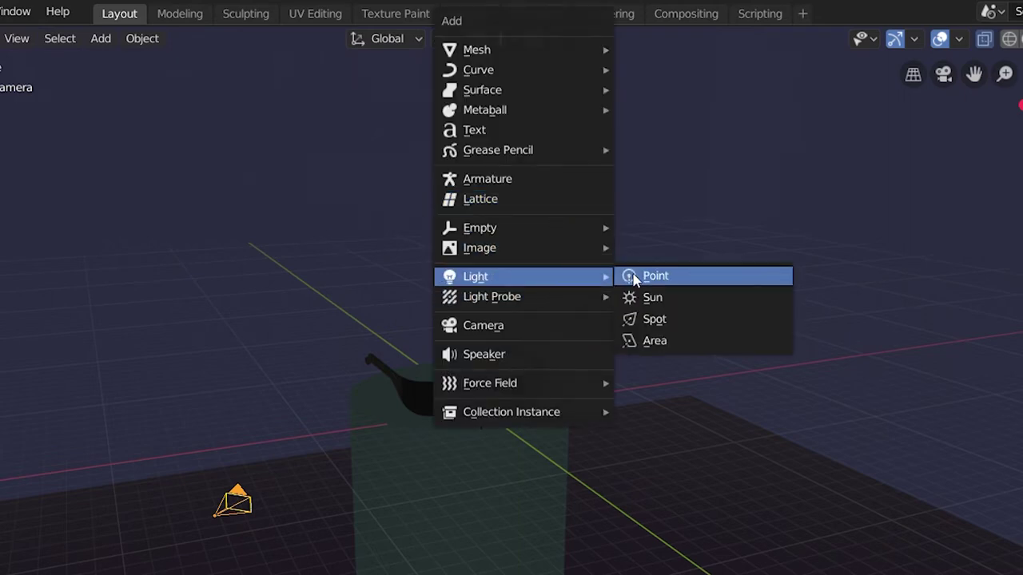
left_click(633, 278)
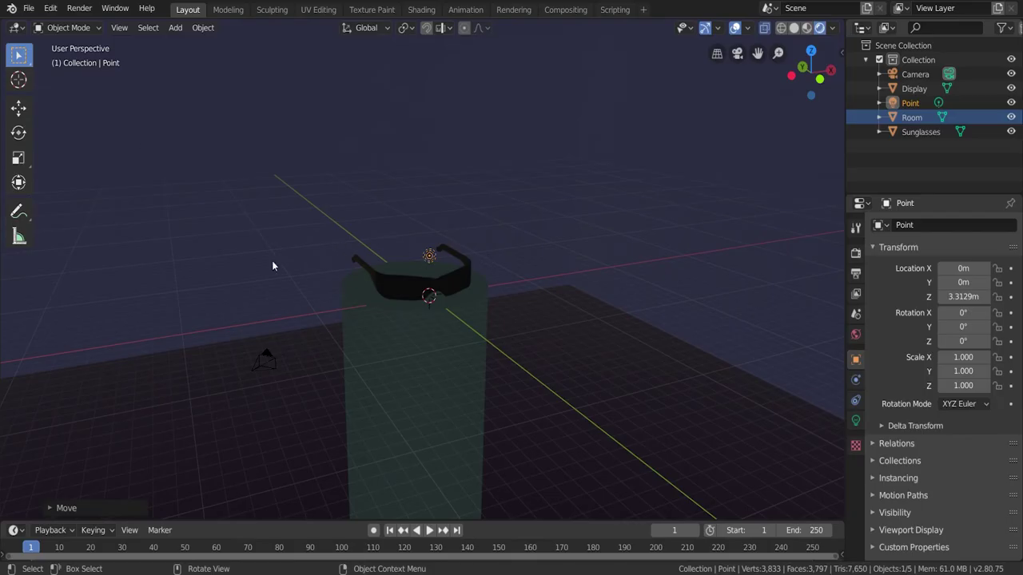
left_click(19, 184)
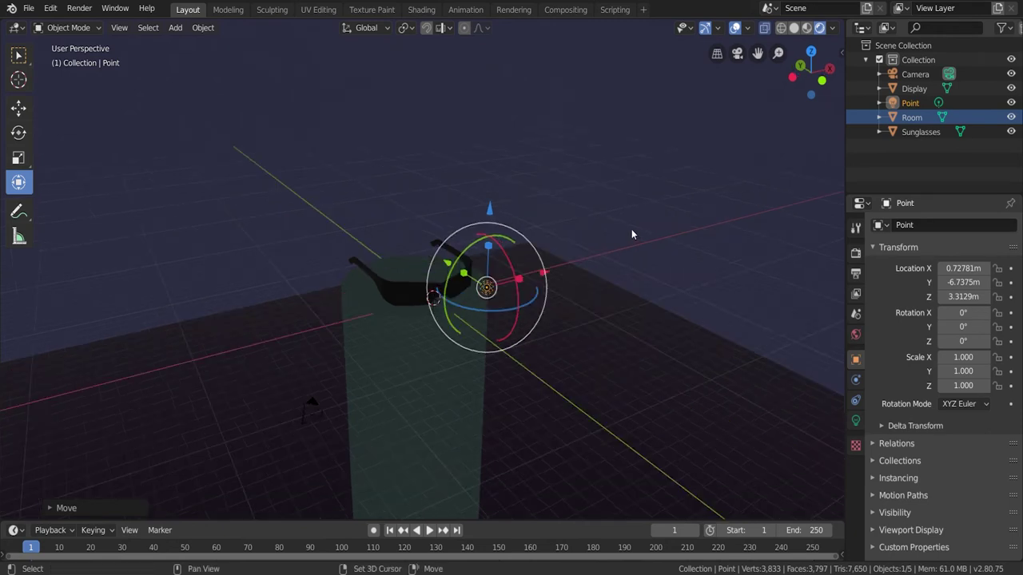
Step: Add a sun light and set its location to X -22 m and Y -35 m
key("shift+a")
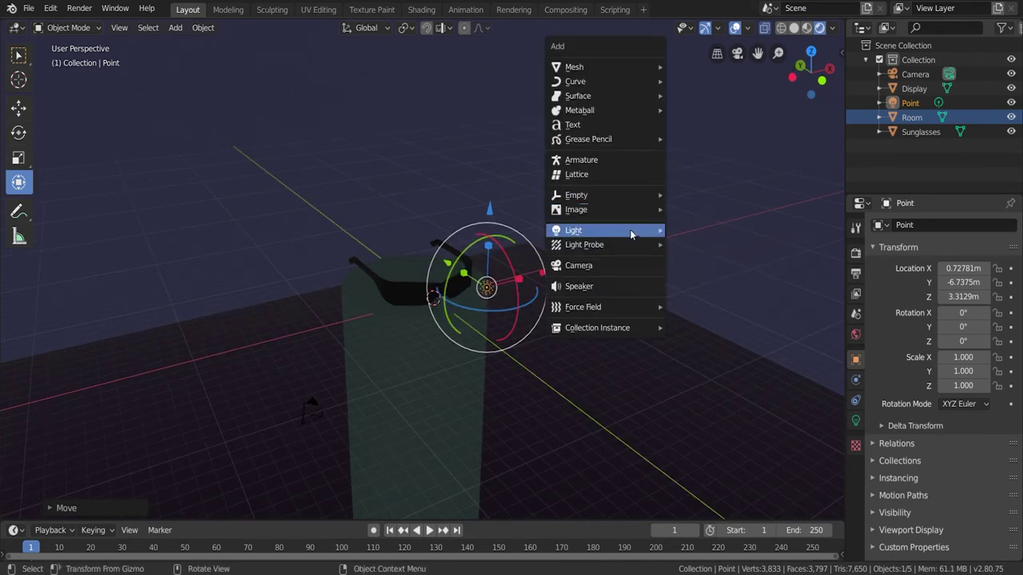
mouse_move(634, 188)
mouse_move(598, 231)
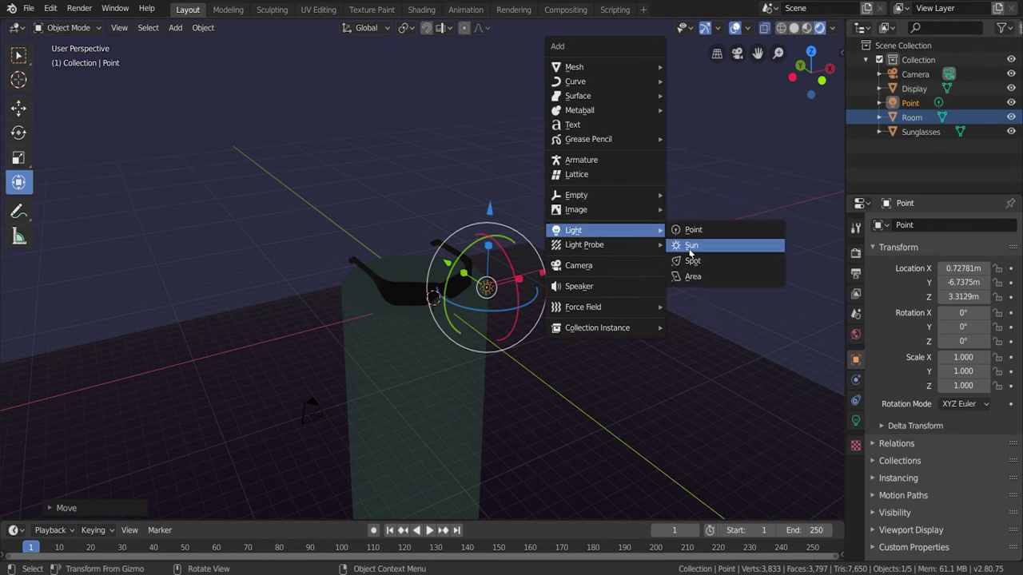
left_click(688, 243)
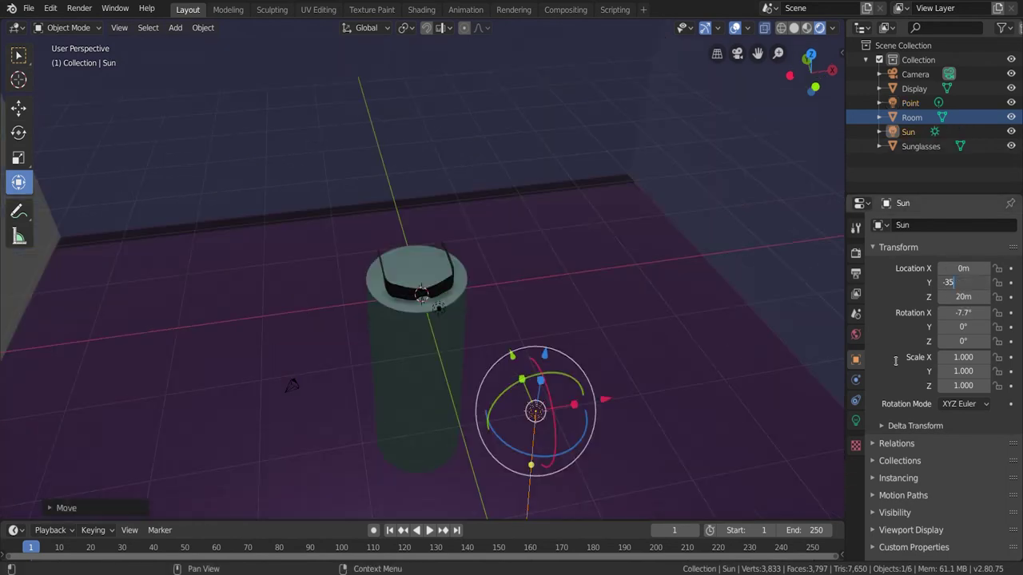
key("Return")
left_click_drag(963, 268, 879, 269)
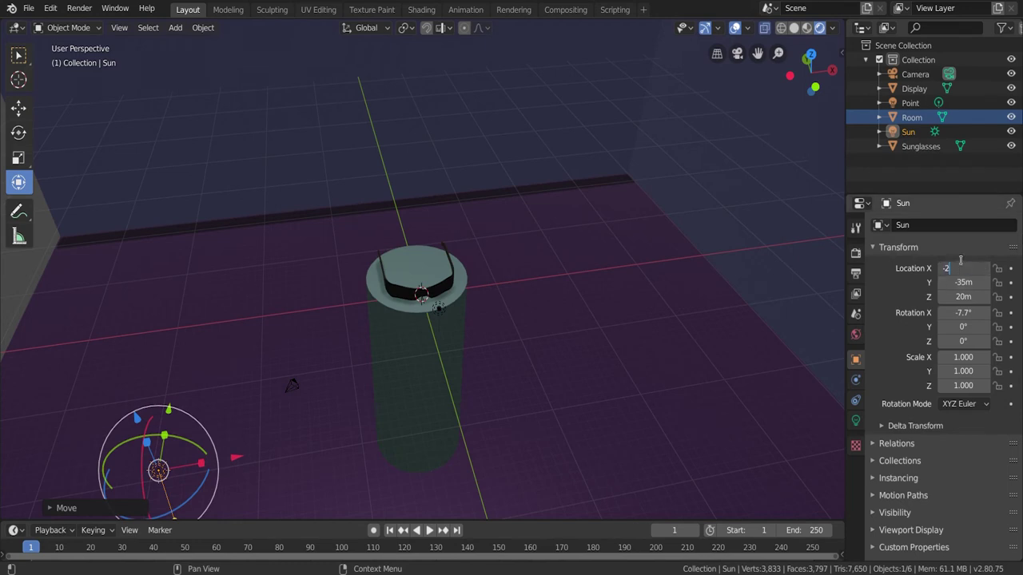
key("Return")
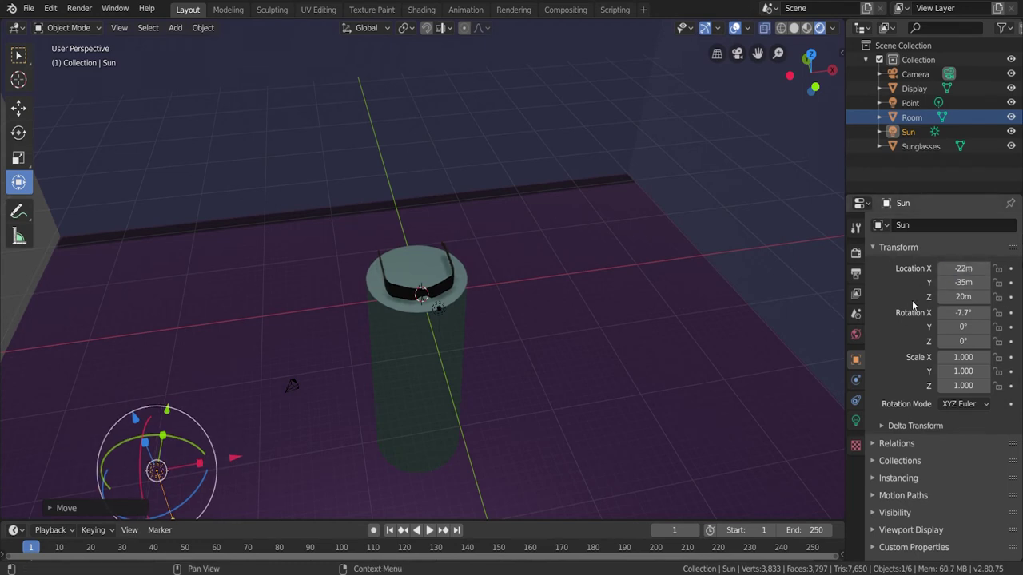
Step: Set the sun's Z location to 30 m and its rotation to X -20°, Y 6° and Z -15°
left_click_drag(963, 312, 939, 342)
type("30")
key("Return")
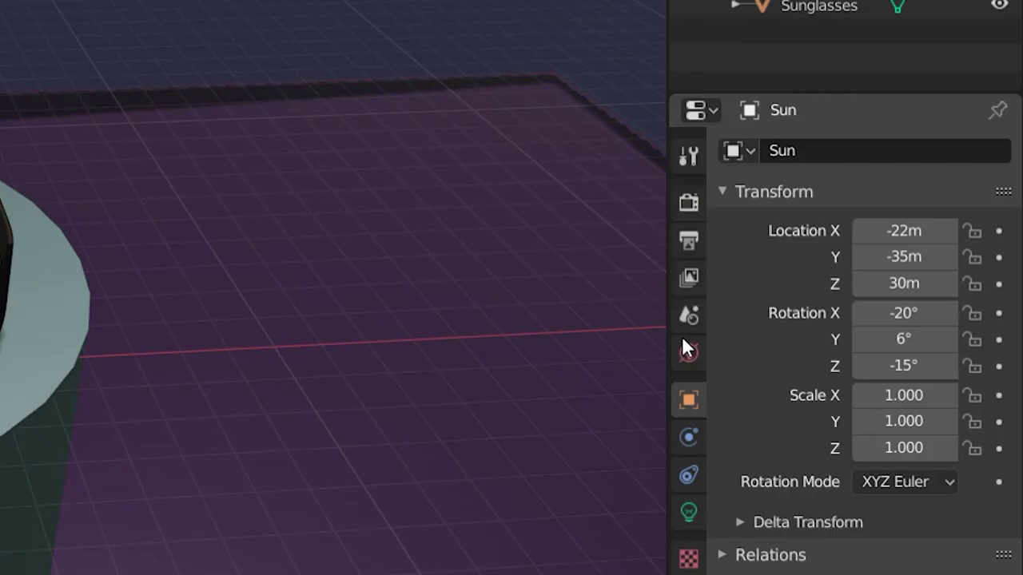
Step: Switch the render engine from Eevee to Cycles
left_click(688, 203)
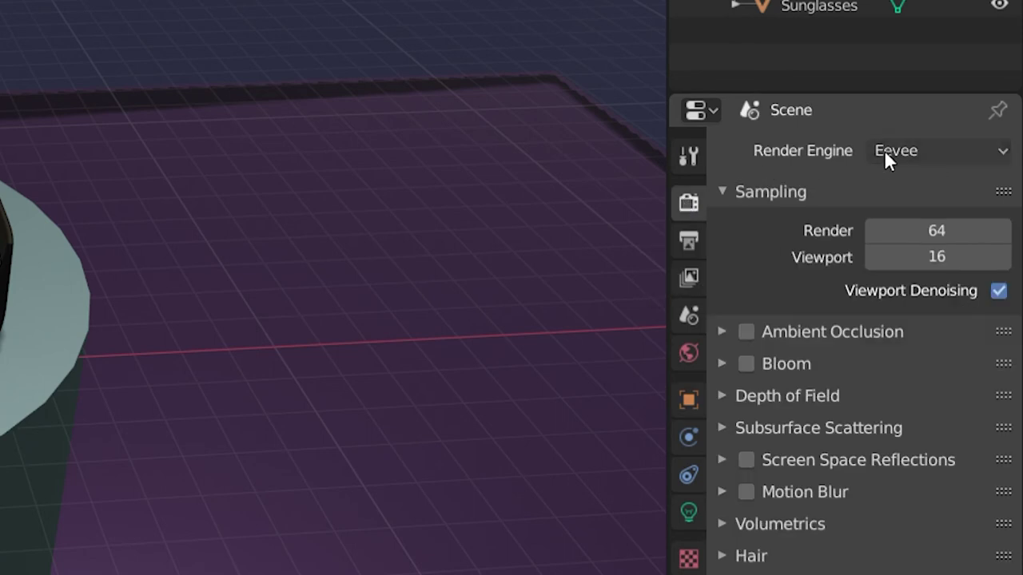
left_click(991, 157)
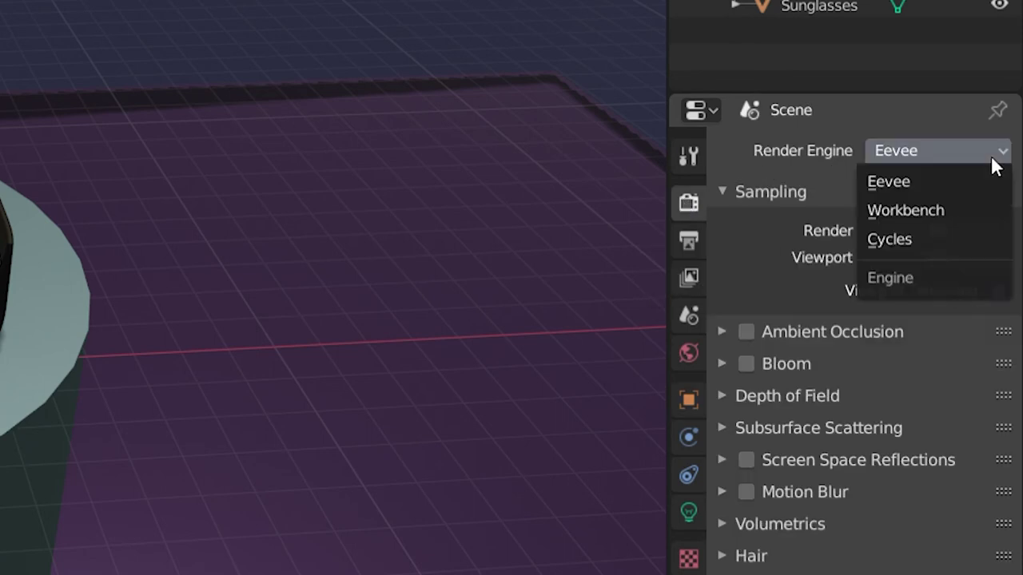
left_click(926, 241)
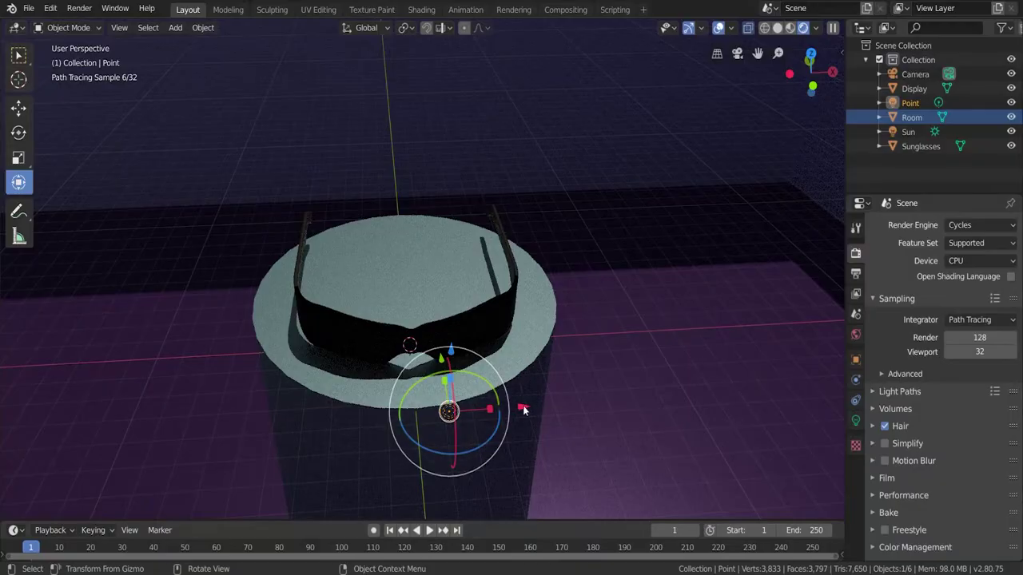
Step: Reposition the point light beside the front lens of the sunglasses, finishing the placement through the camera view
left_click_drag(523, 409, 579, 405)
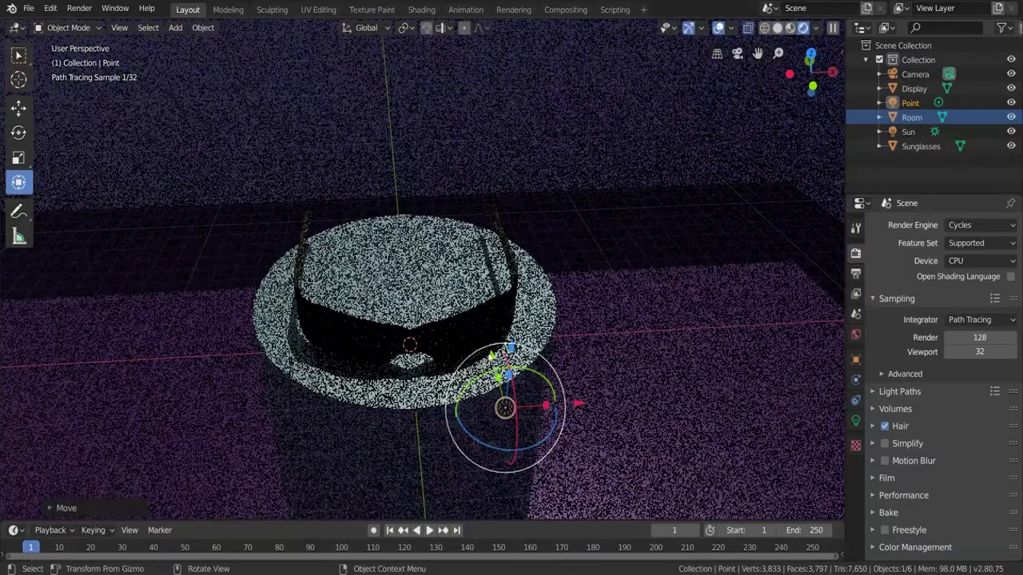
left_click_drag(491, 357, 480, 308)
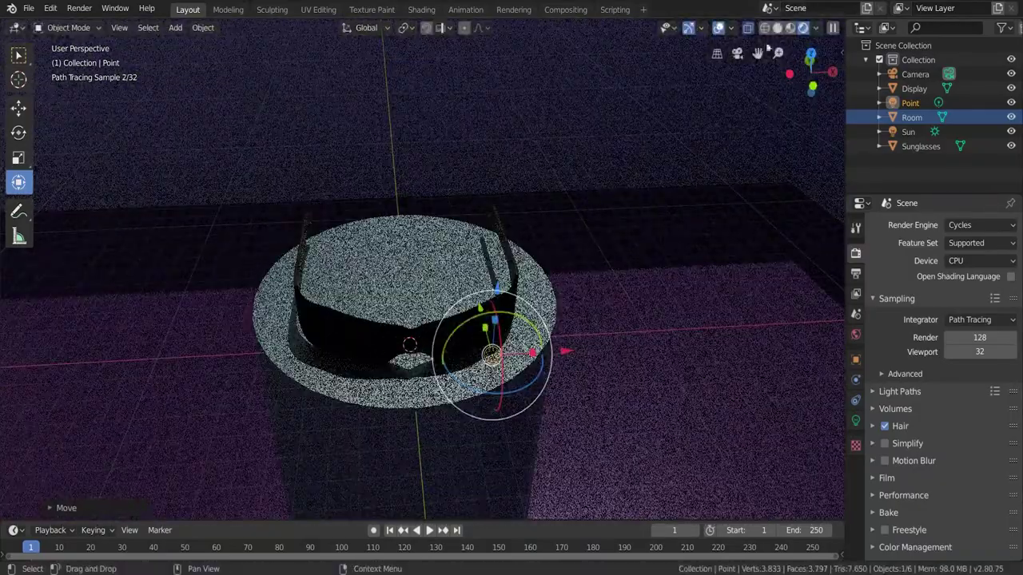
left_click(737, 54)
left_click_drag(764, 198, 589, 402)
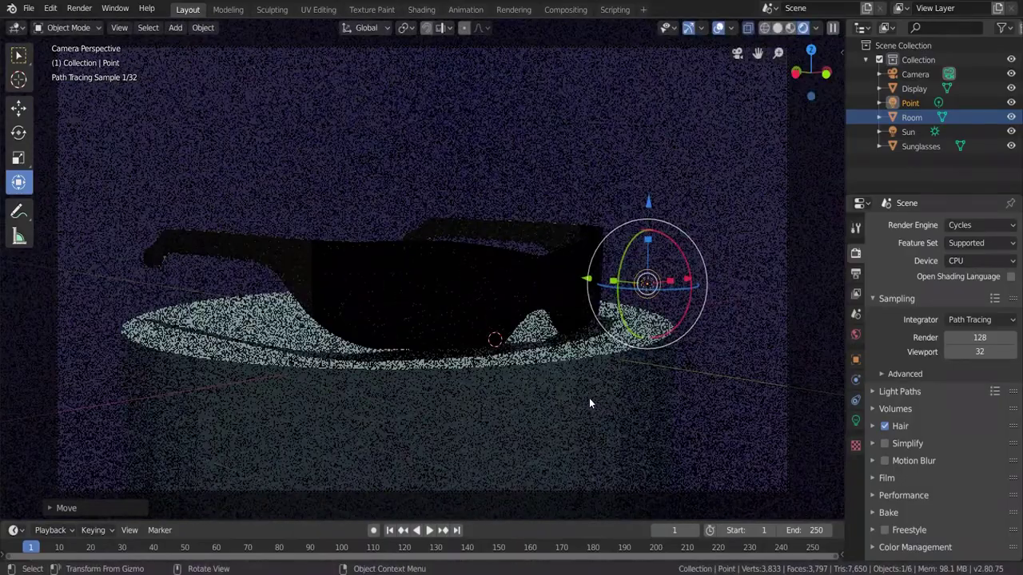
key("g")
left_click(468, 326)
left_click_drag(501, 287, 775, 238)
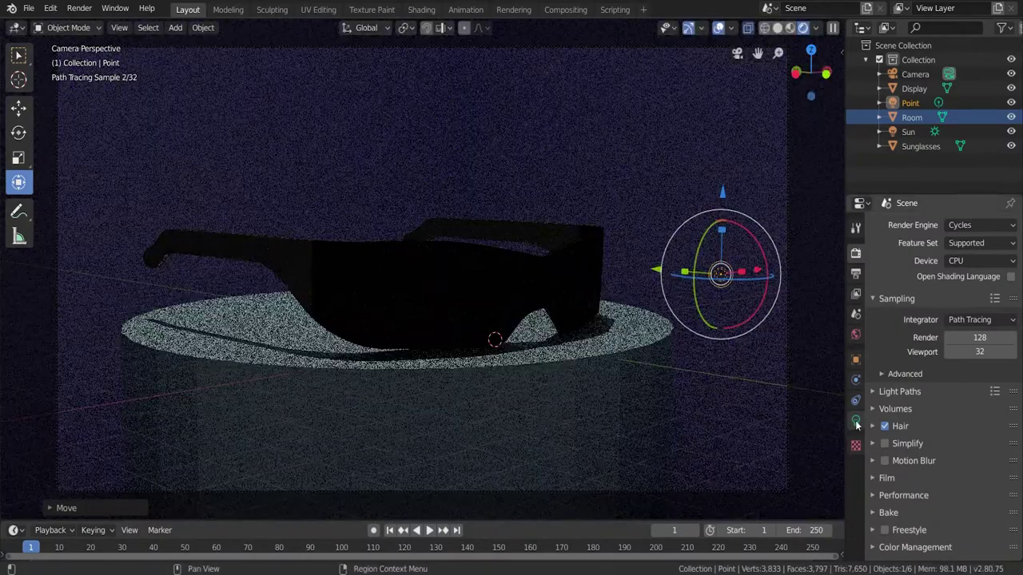
Step: Set the point light's power to 55 W and move it to about X 3.89 m, Y -2.49 m, Z 0.91 m
left_click(856, 421)
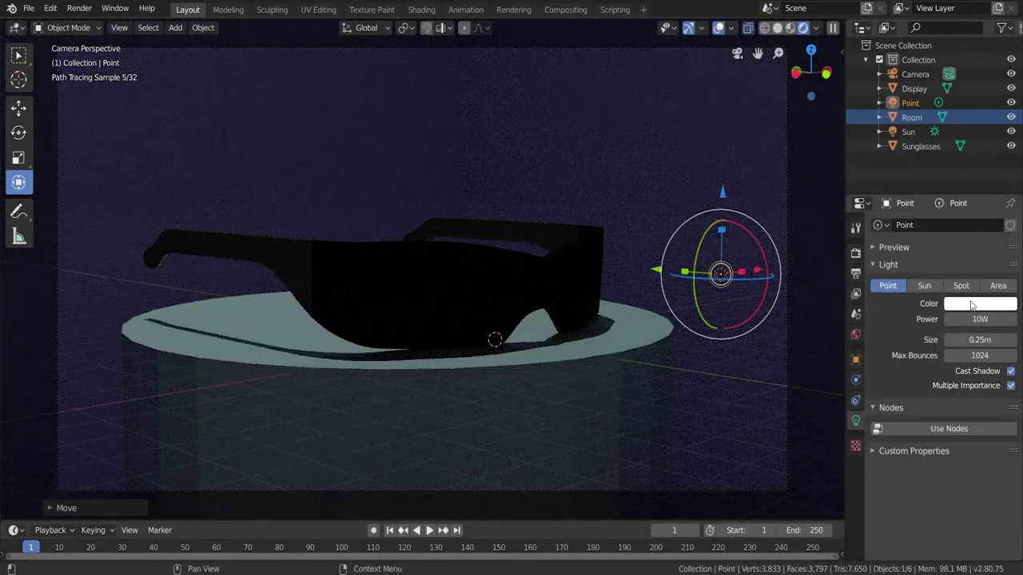
left_click_drag(980, 319, 999, 319)
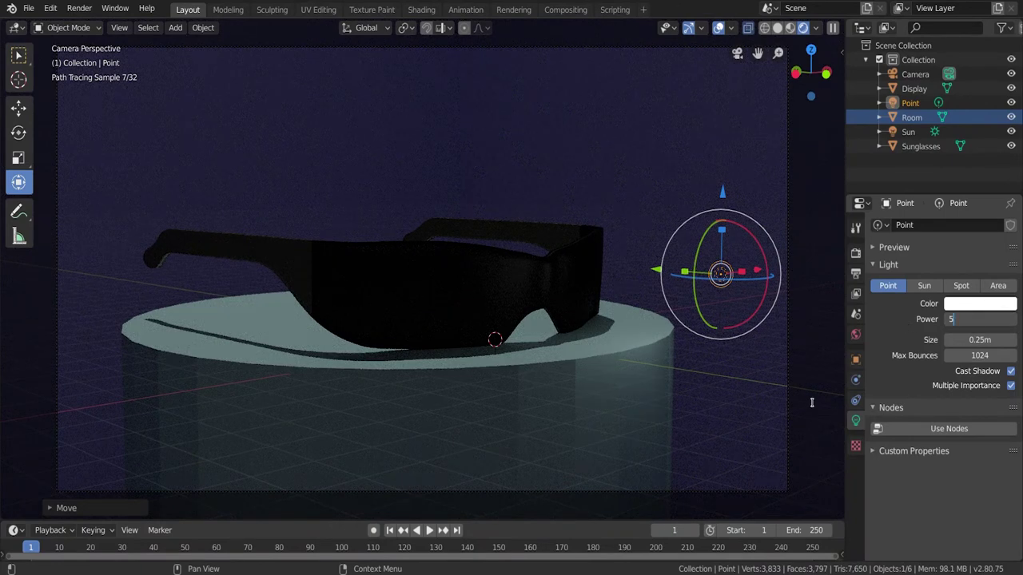
key("Return")
left_click(674, 362)
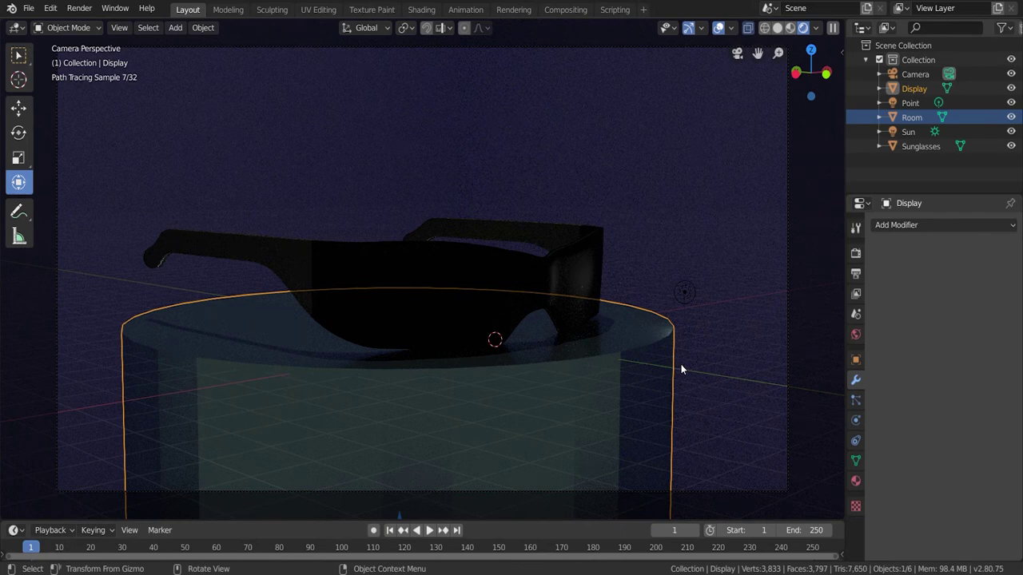
Step: Duplicate the point light and place the copy near the temple tip at about X -5.32 m, Y 5.36 m, Z 0.98 m
left_click(686, 293)
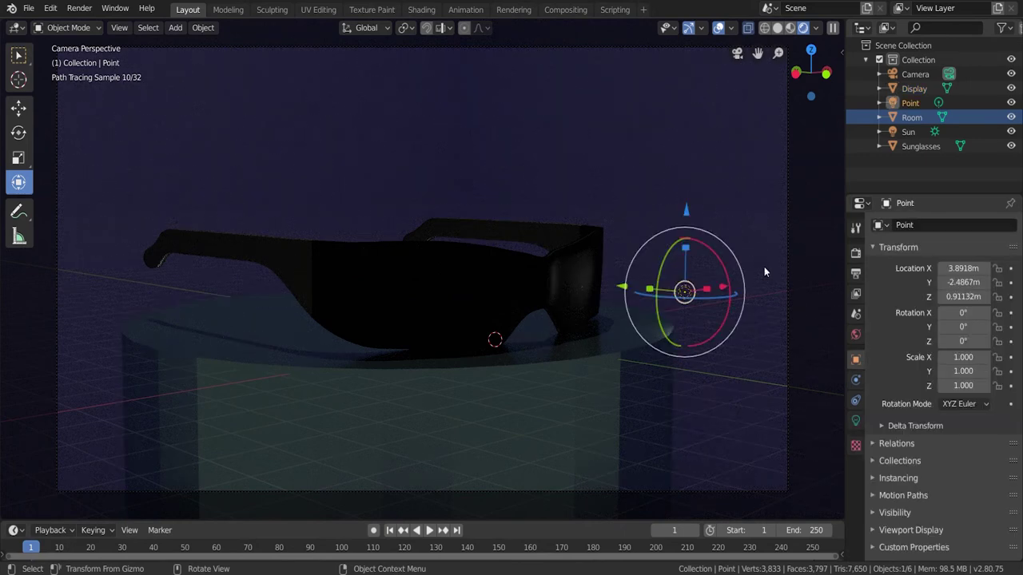
key("shift+d")
left_click(408, 172)
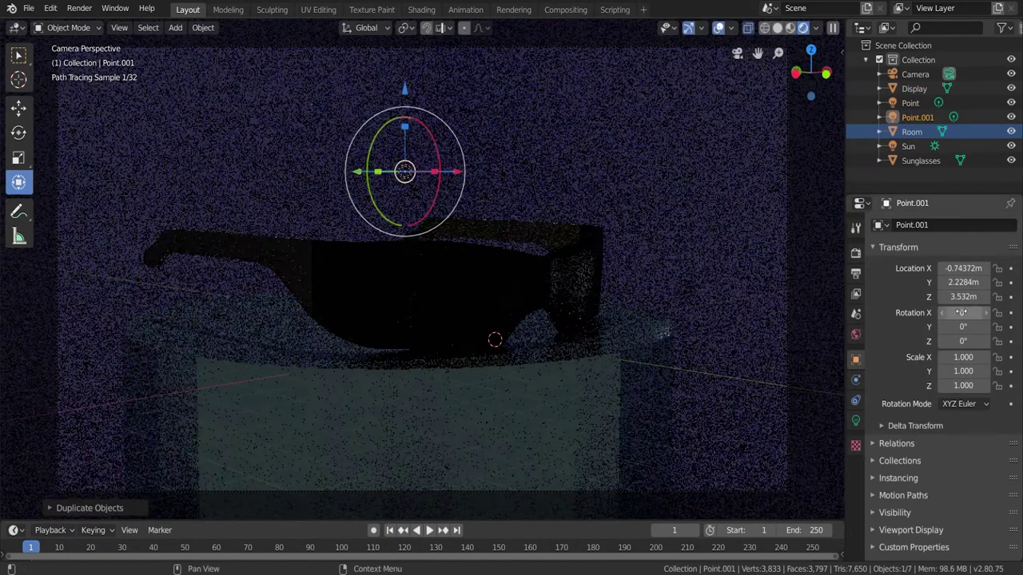
left_click_drag(405, 89, 448, 231)
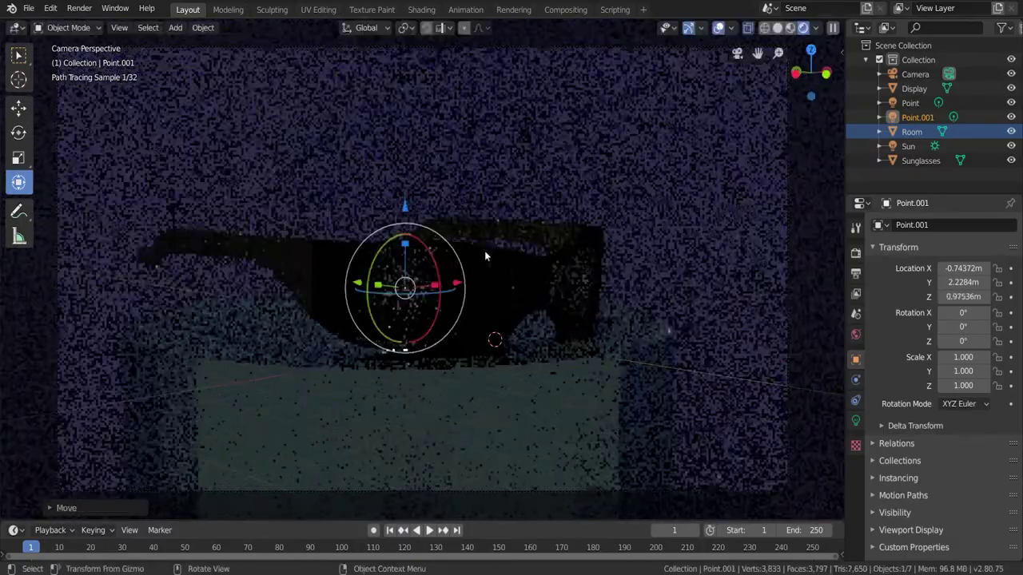
left_click_drag(460, 284, 291, 302)
left_click_drag(210, 305, 131, 291)
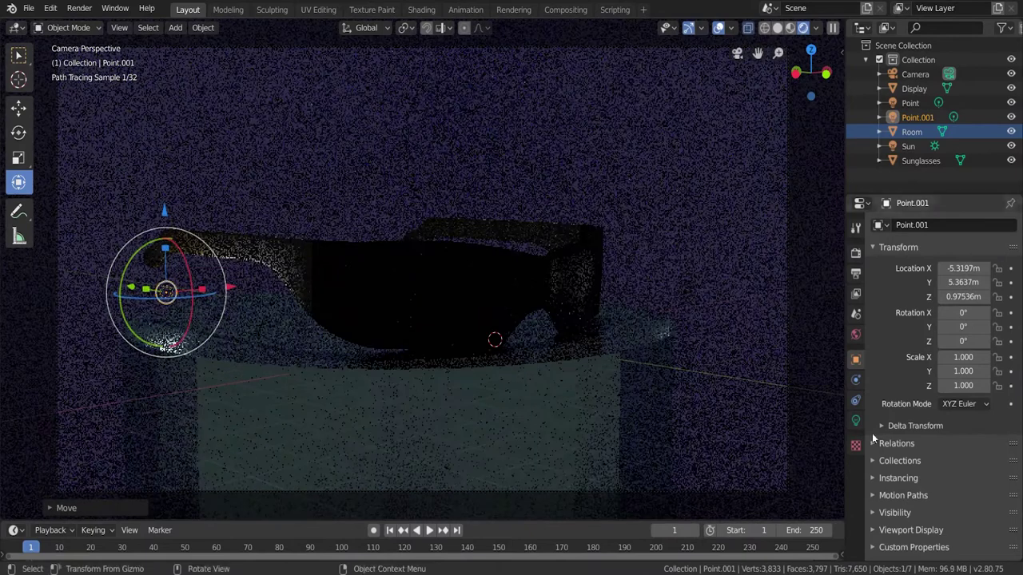
Step: Change the duplicated point light's color to purple
left_click(855, 422)
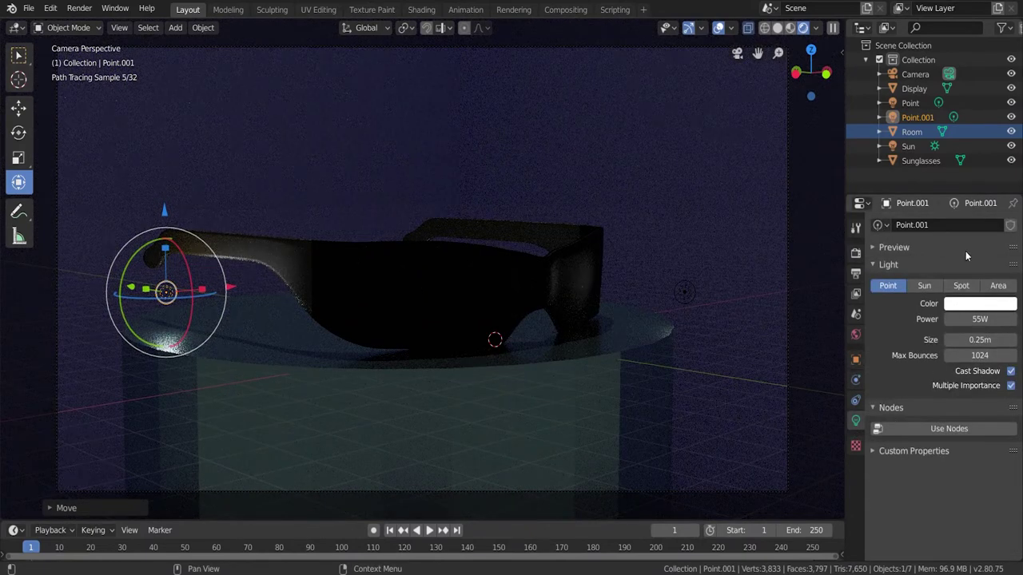
left_click(981, 304)
mouse_move(959, 140)
left_mouse_down()
mouse_move(971, 147)
mouse_move(960, 136)
left_mouse_up()
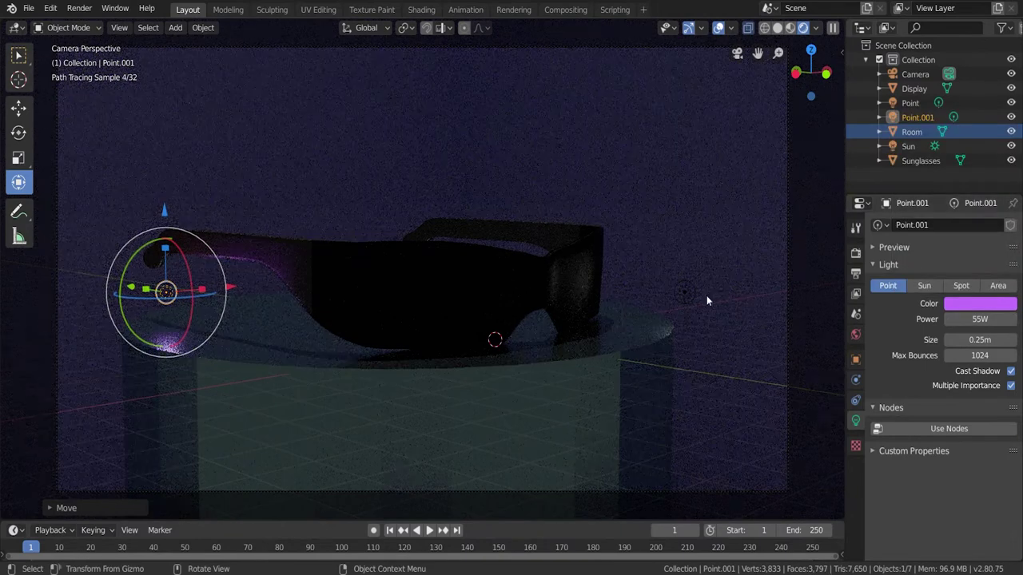
Step: Move the original point light slightly higher and closer to the front lens, and change its color to light cyan
left_click(686, 291)
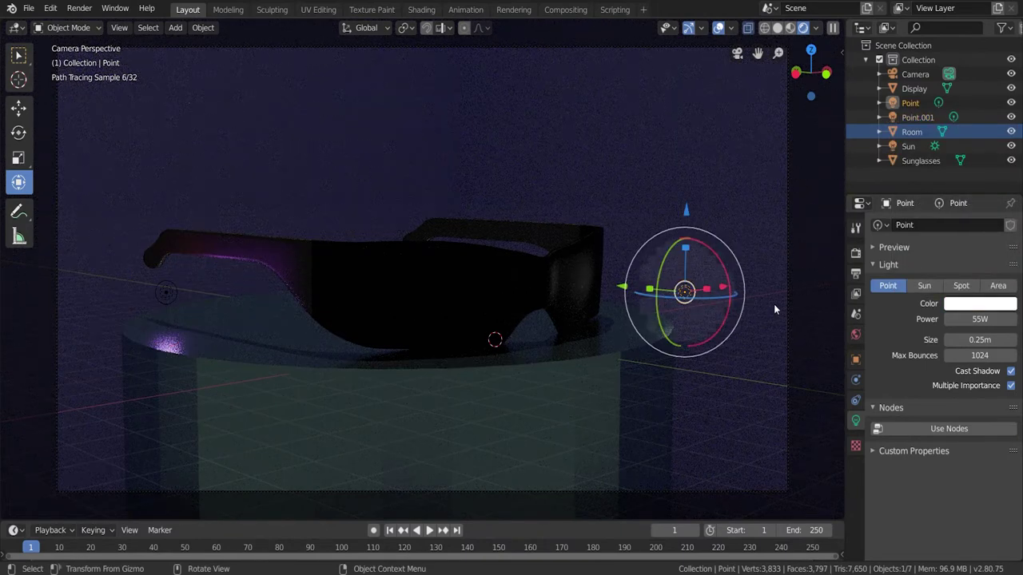
mouse_move(686, 213)
left_mouse_down()
mouse_move(686, 186)
mouse_move(685, 209)
left_mouse_up()
left_click_drag(622, 286, 591, 254)
left_click(980, 303)
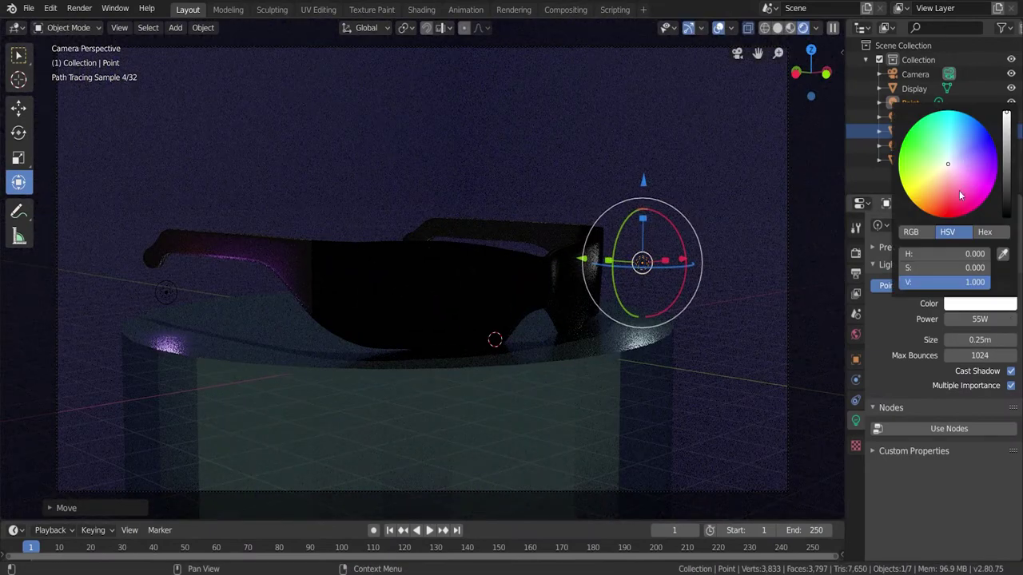
left_click(951, 138)
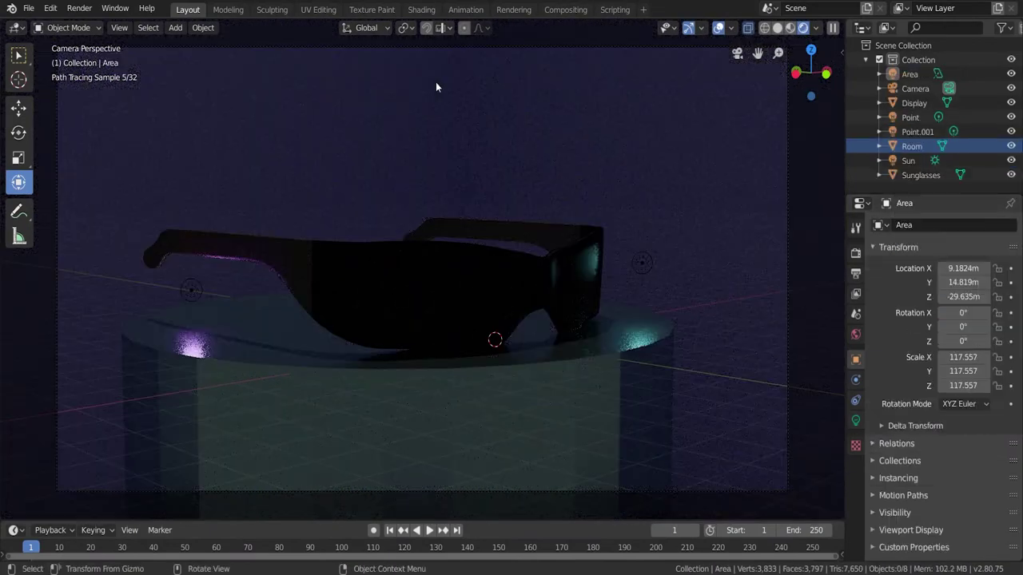